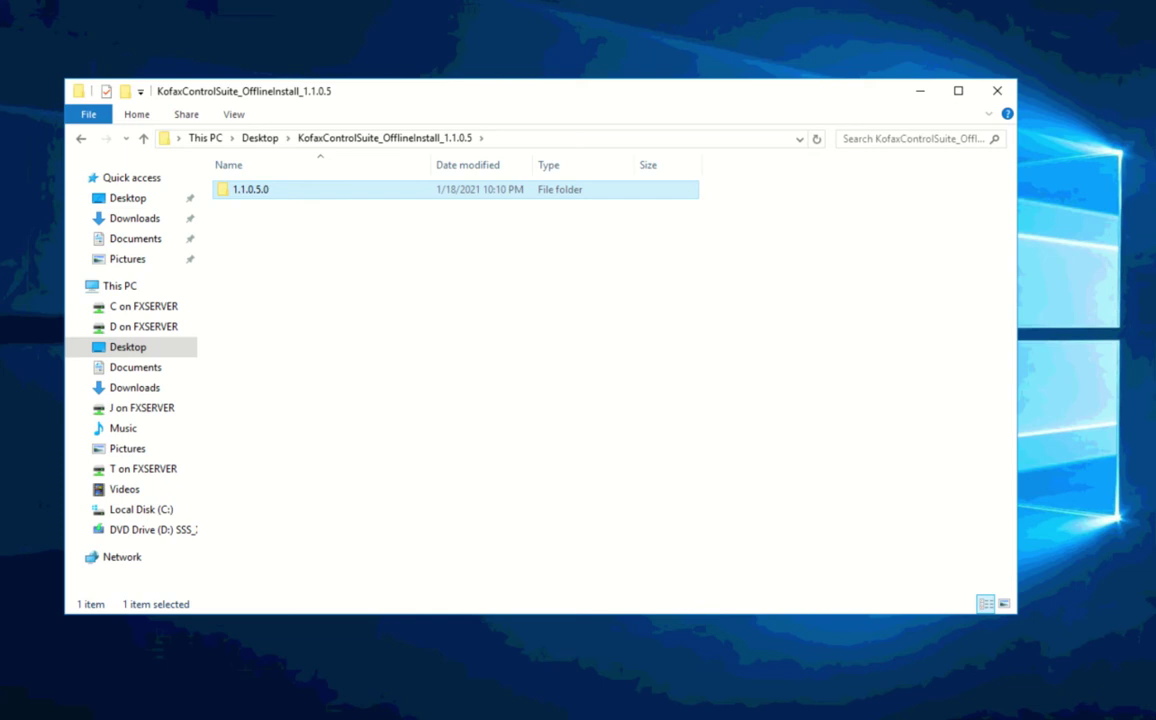
- Look through the Prerequisites folder inside 1.1.0.5.0 and return to the 1.1.0.5.0 folder
{"action": "double_click", "coordinate": [387, 189]}
{"action": "double_click", "coordinate": [302, 262]}
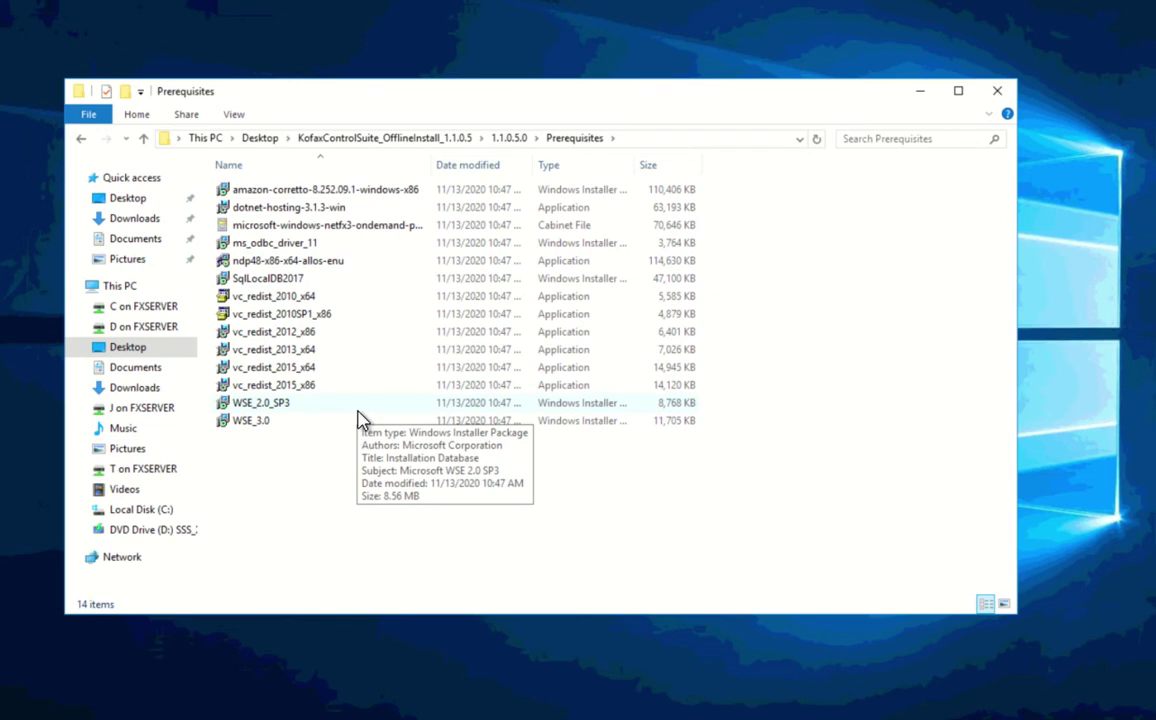
{"action": "left_click", "coordinate": [515, 139]}
- Run InstallAssistant from the 1.1.0.5.0 folder as administrator
{"action": "left_click", "coordinate": [266, 350]}
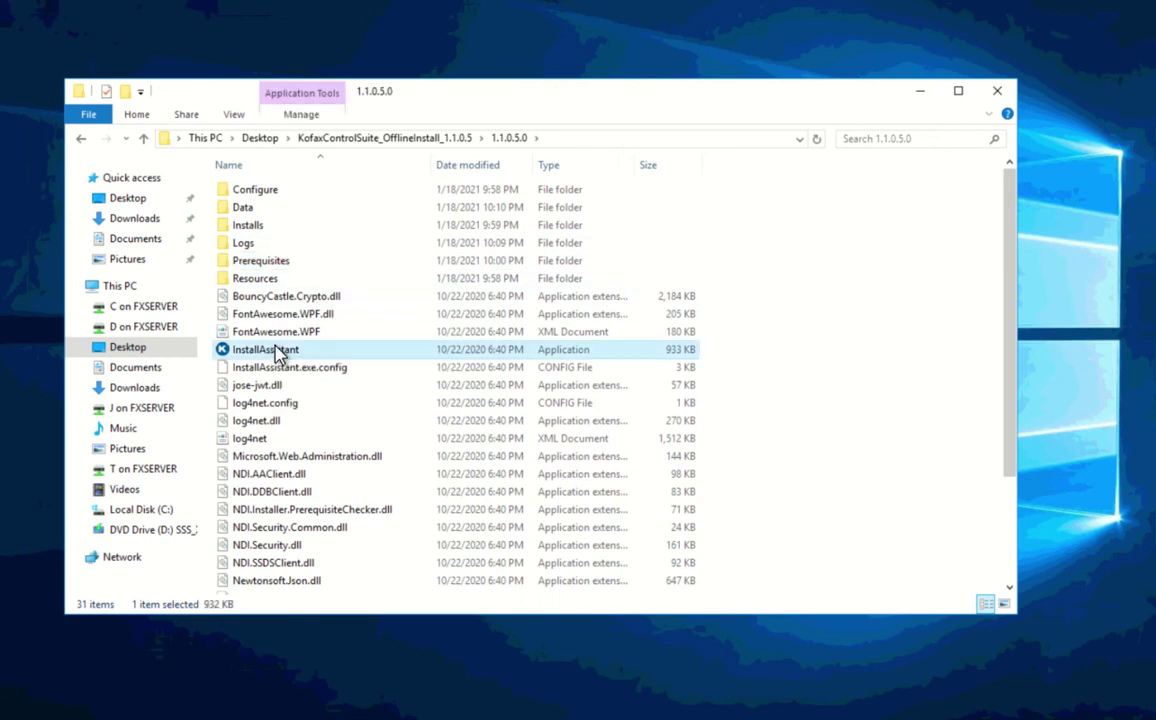
{"action": "right_click", "coordinate": [276, 350]}
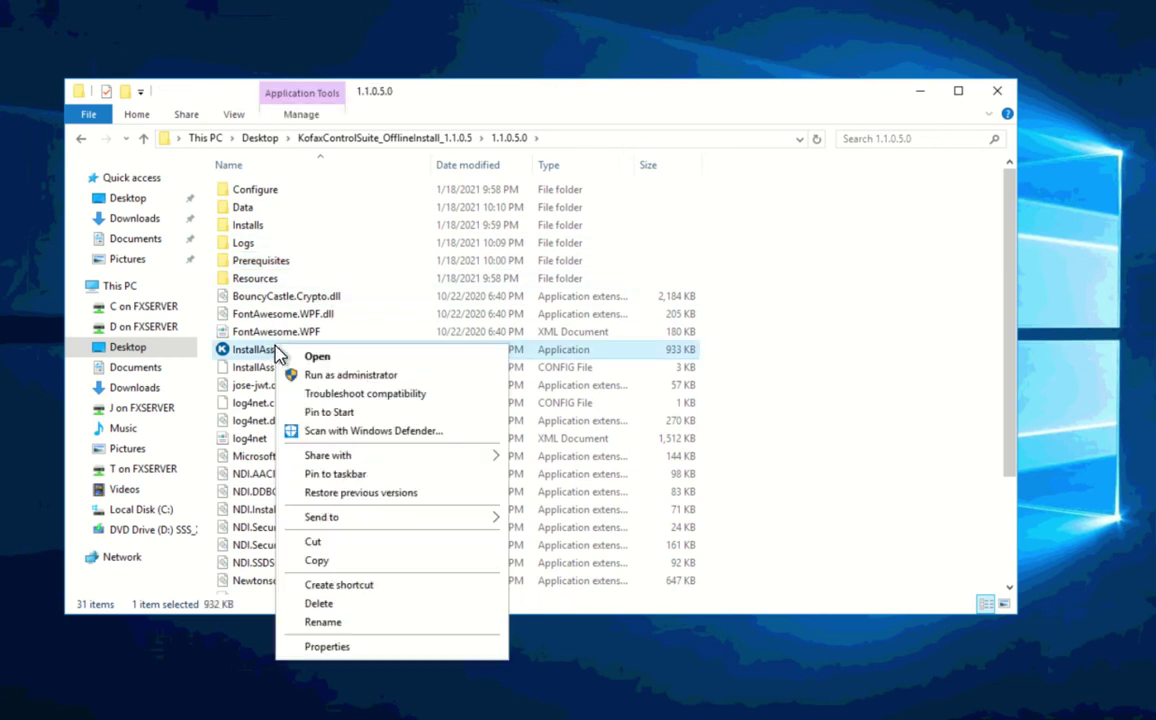
{"action": "left_click", "coordinate": [338, 378]}
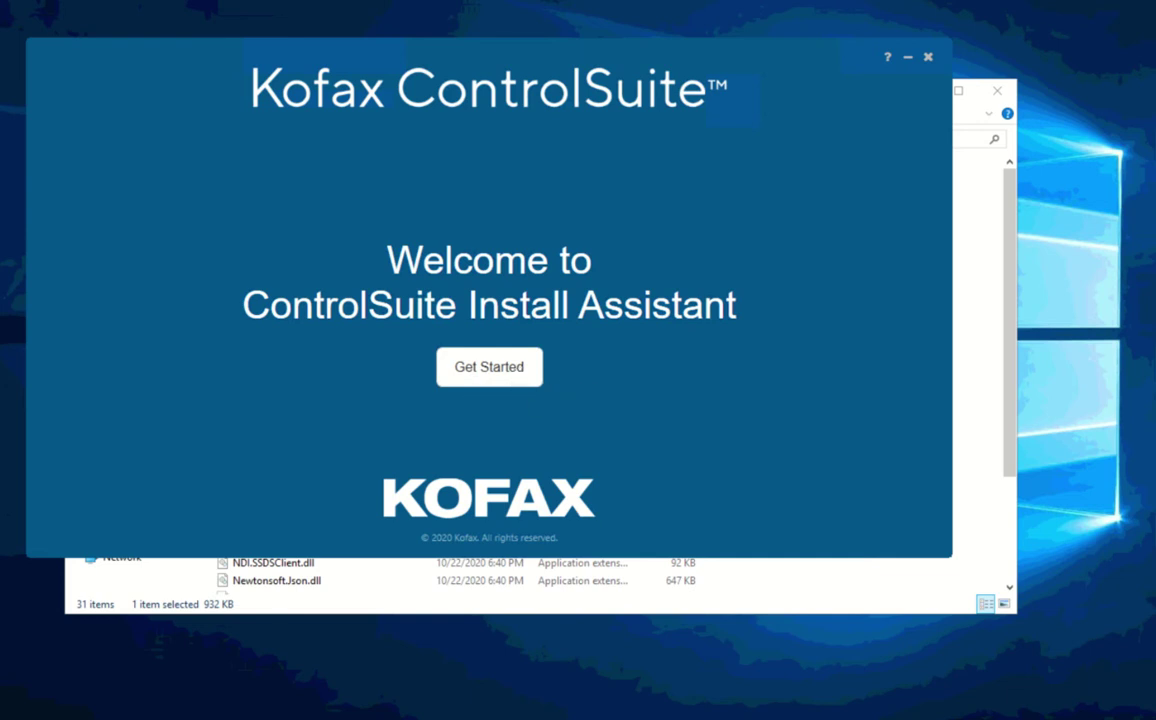
- Get started with the questionnaire, declining the check for updated files and accepting the recommended Install Assistant Wizard
{"action": "left_click", "coordinate": [489, 367]}
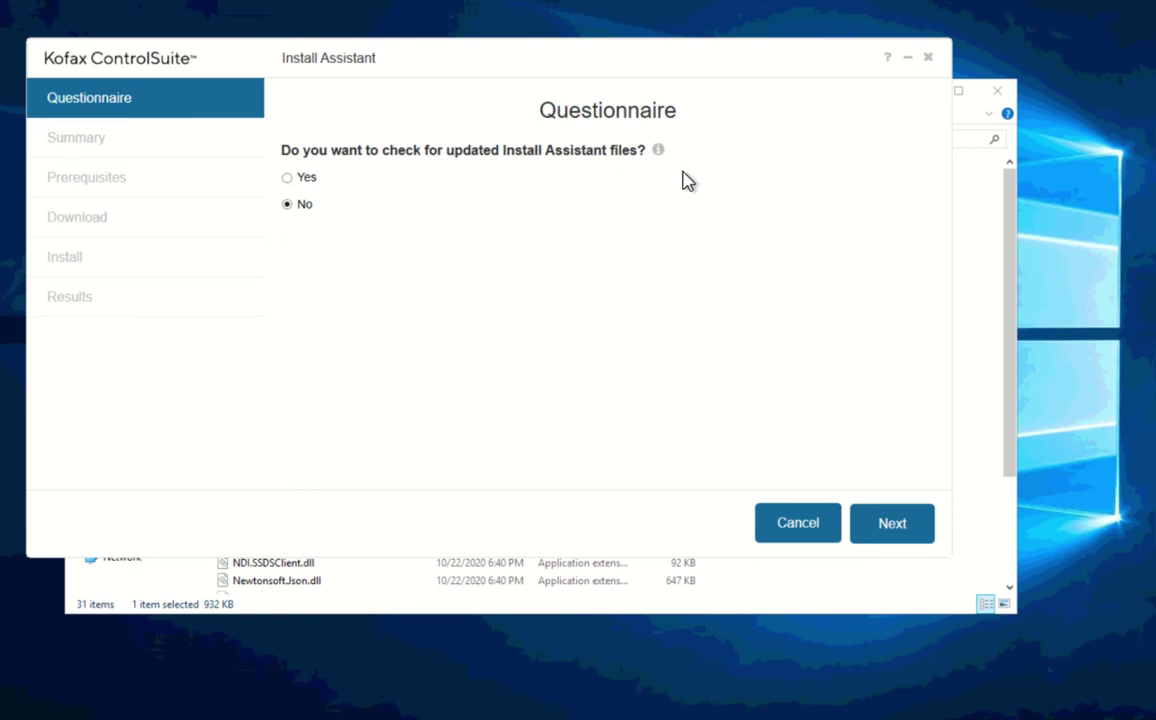
{"action": "mouse_move", "coordinate": [660, 155]}
{"action": "left_click", "coordinate": [874, 532]}
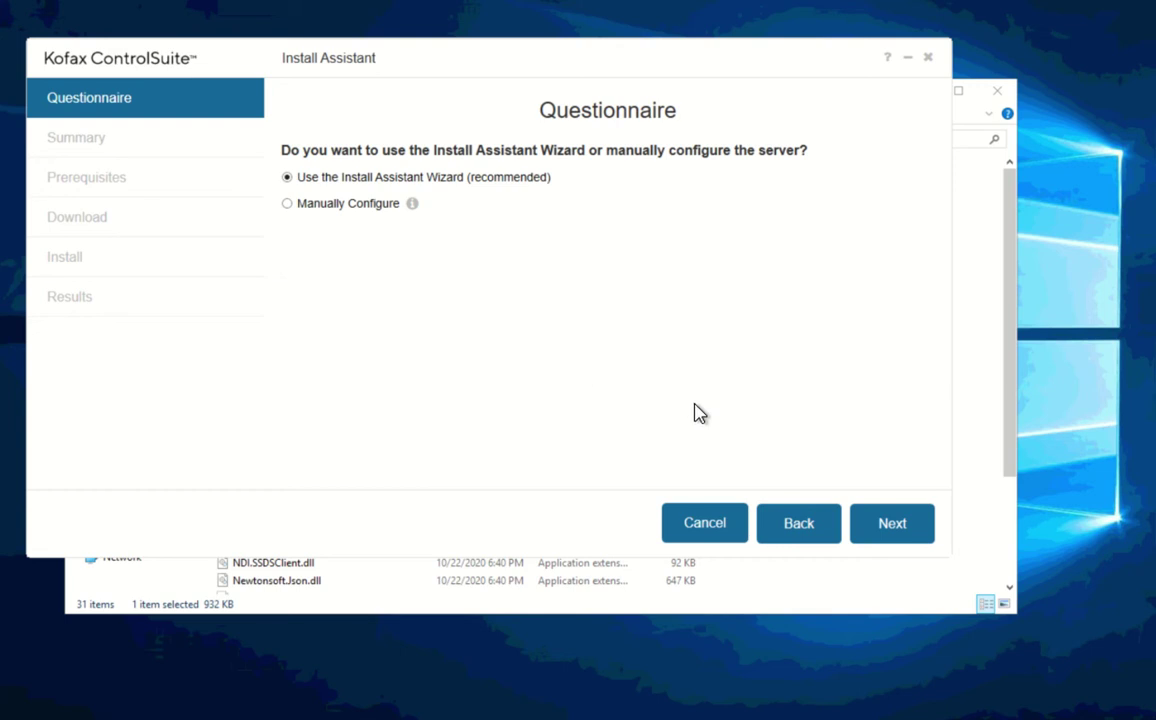
{"action": "left_click", "coordinate": [894, 525]}
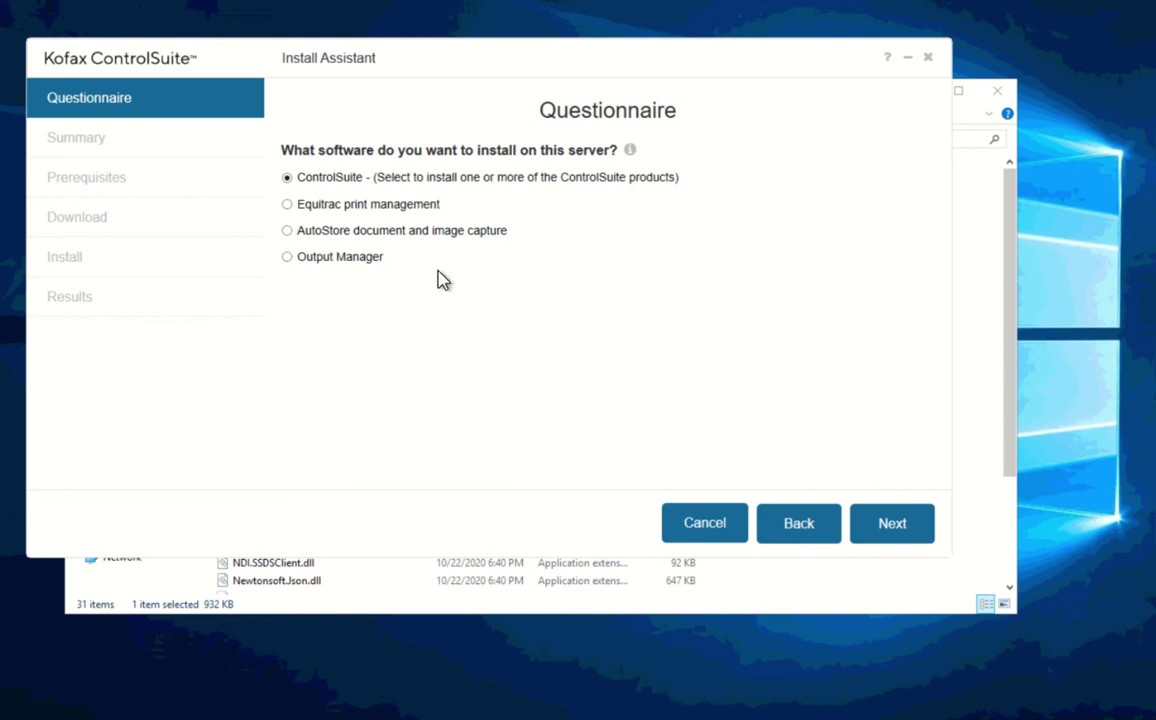
- Choose ControlSuite instead of Equitrac print management as the software to install and continue
{"action": "left_click", "coordinate": [289, 205]}
{"action": "mouse_move", "coordinate": [631, 155]}
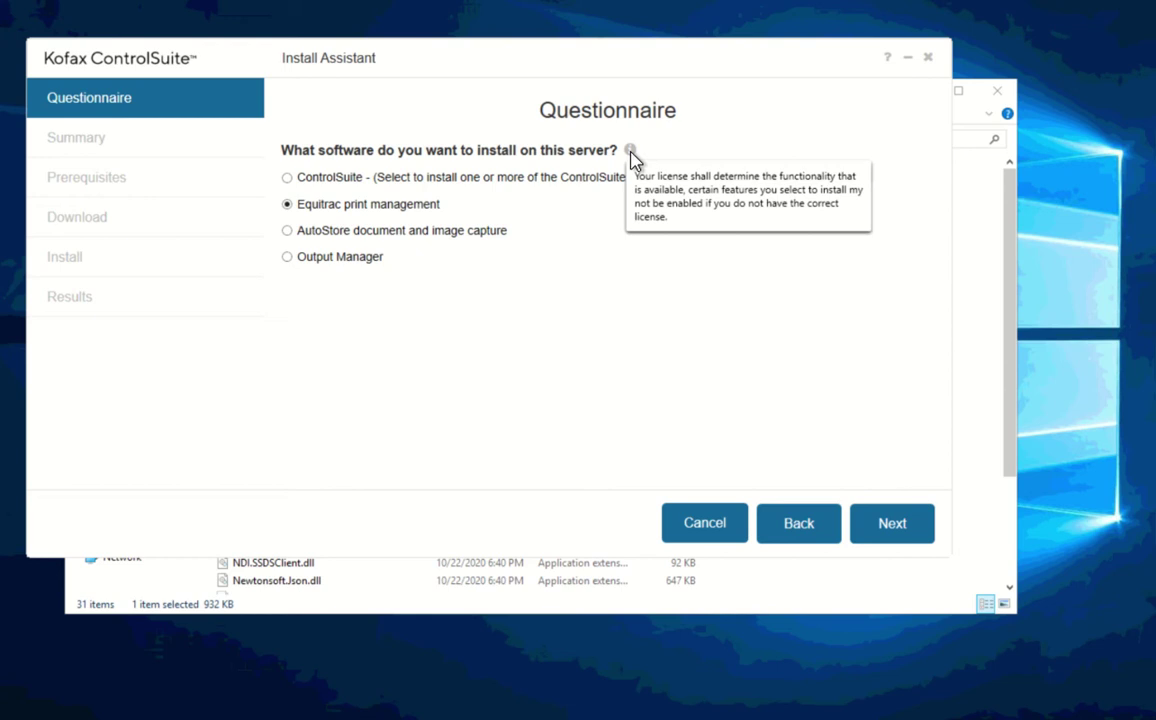
{"action": "left_click", "coordinate": [287, 178]}
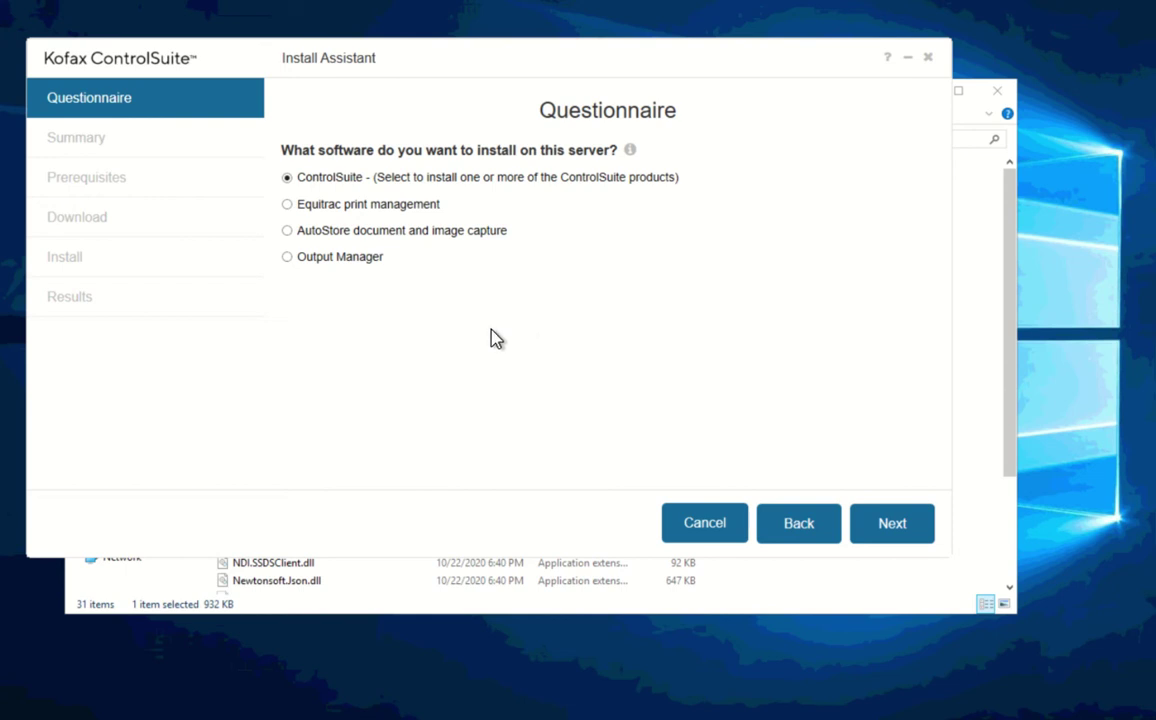
{"action": "left_click", "coordinate": [288, 206]}
{"action": "left_click", "coordinate": [287, 178]}
{"action": "left_click", "coordinate": [886, 530]}
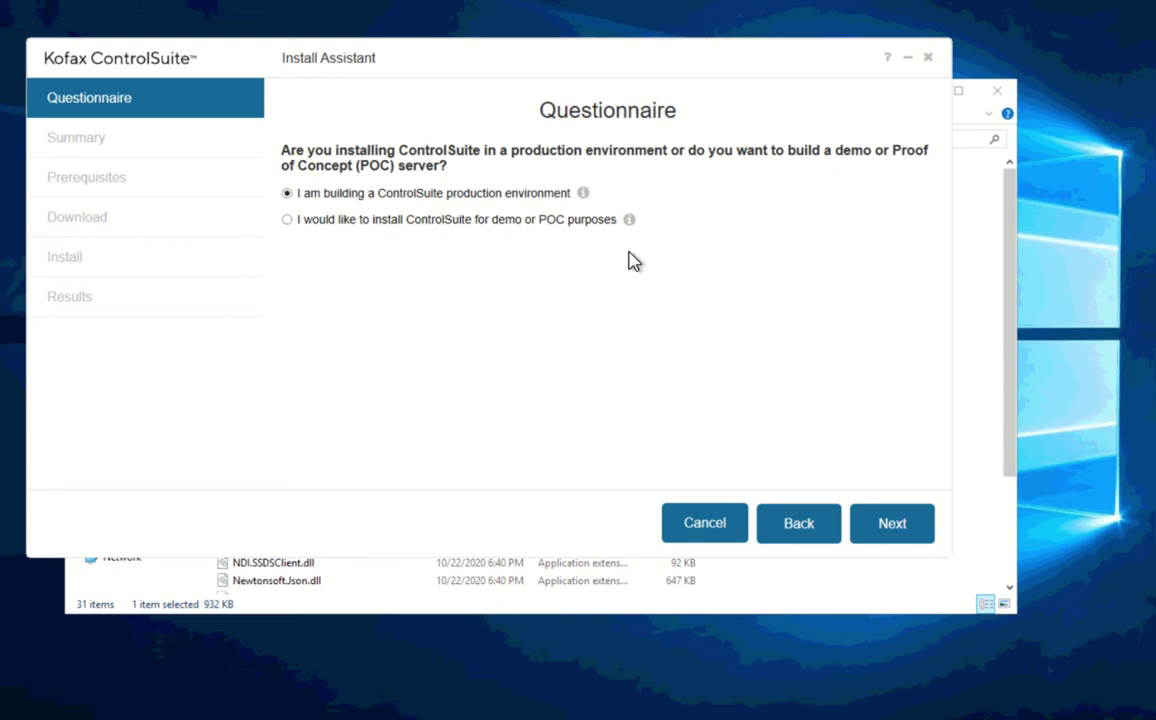
- Choose to install ControlSuite for demo or POC purposes and continue to the component summary
{"action": "mouse_move", "coordinate": [632, 228]}
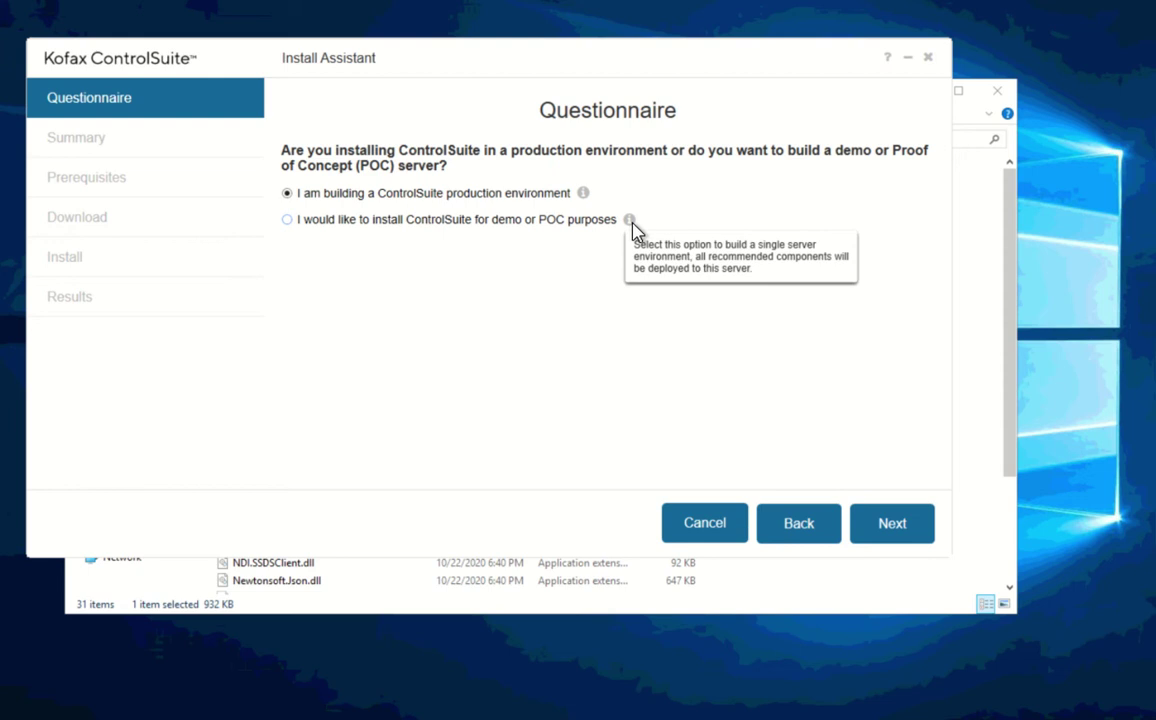
{"action": "left_click", "coordinate": [287, 219]}
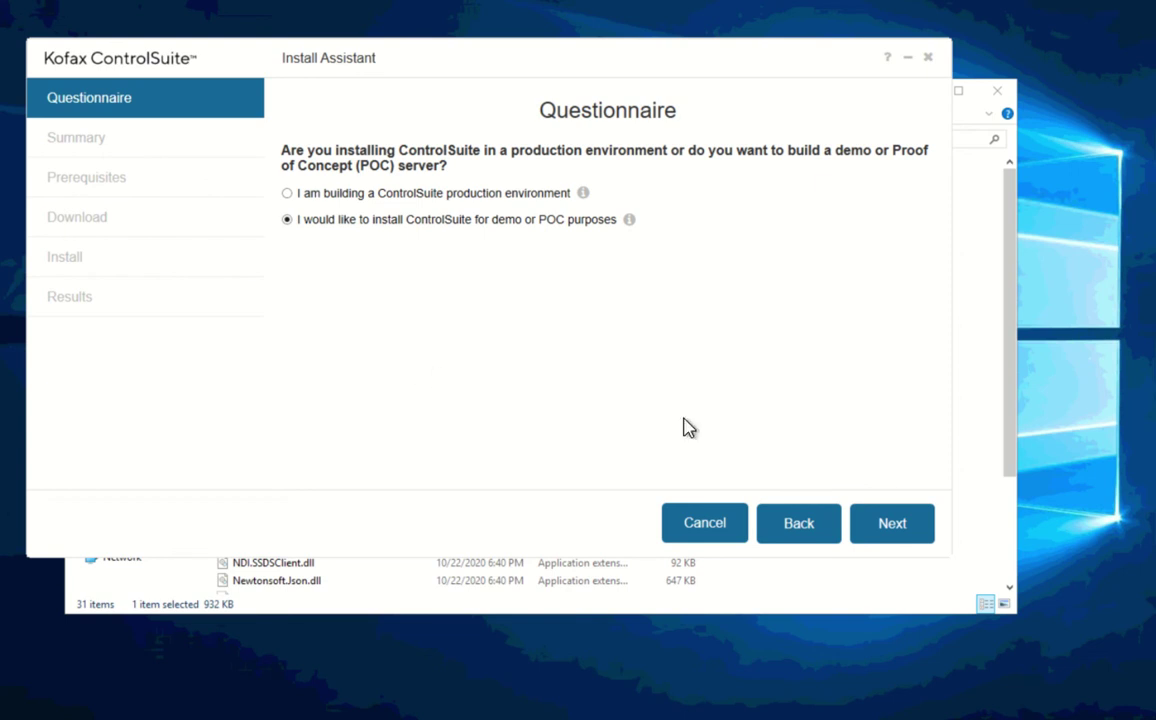
{"action": "left_click", "coordinate": [888, 533]}
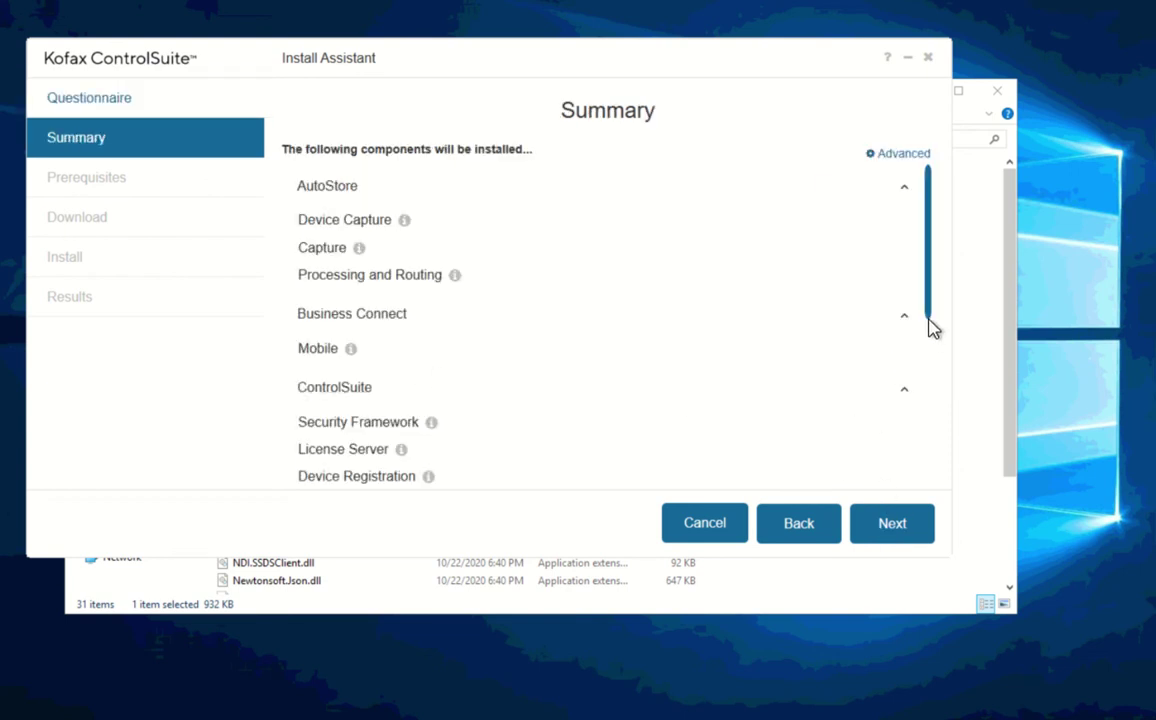
- Try adding the AutoStore Document Transformation component in the advanced component selection
{"action": "left_click_drag", "start_coordinate": [928, 319], "coordinate": [916, 271]}
{"action": "left_click", "coordinate": [899, 156]}
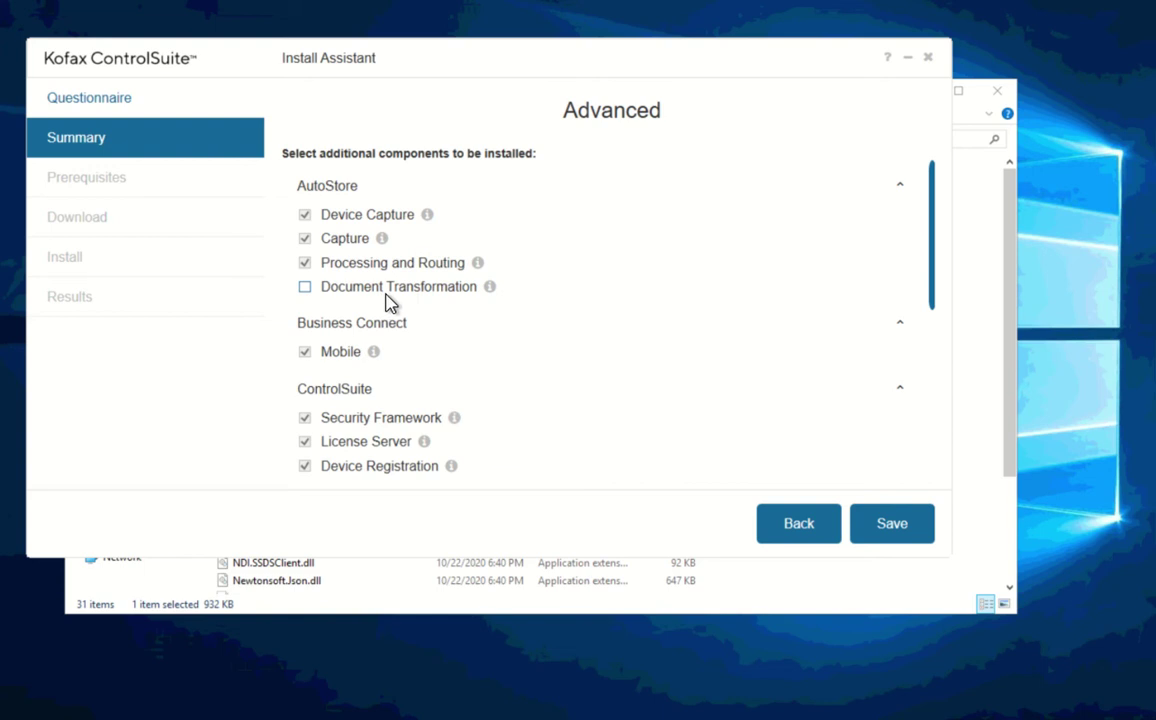
{"action": "left_click", "coordinate": [307, 288]}
{"action": "left_click", "coordinate": [306, 288]}
{"action": "left_click", "coordinate": [870, 537]}
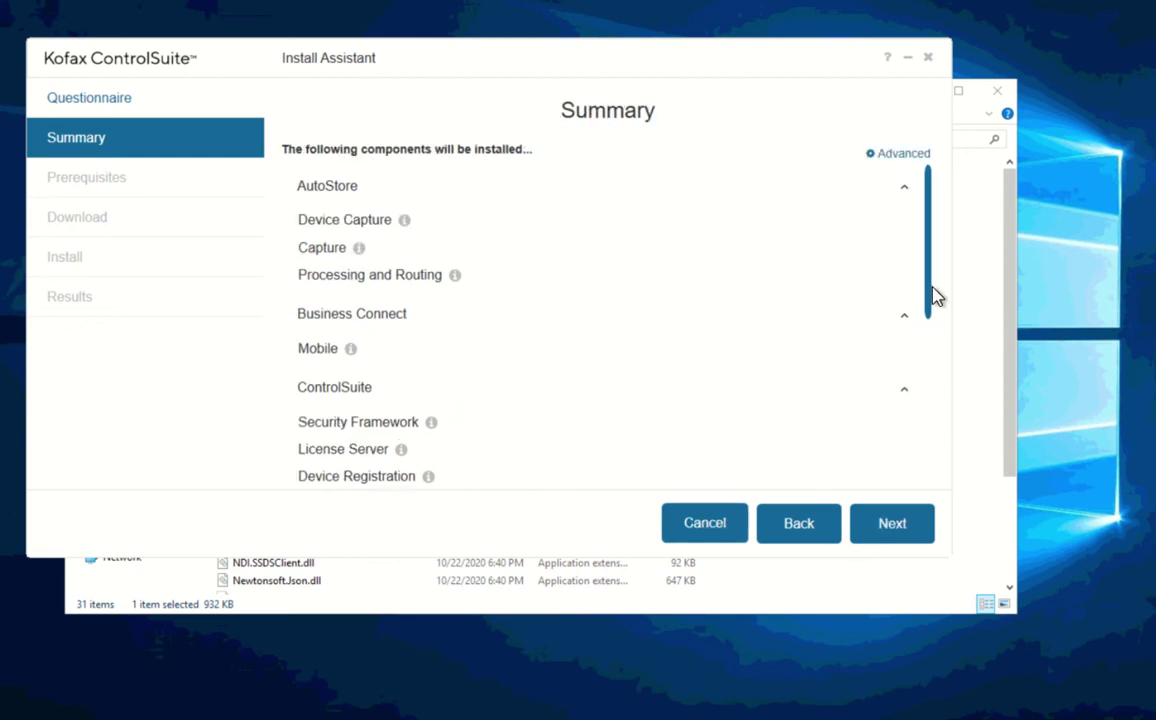
- Review and accept the component summary, keeping the default install options and the location C:\Program Files
{"action": "left_click_drag", "start_coordinate": [932, 305], "coordinate": [934, 517]}
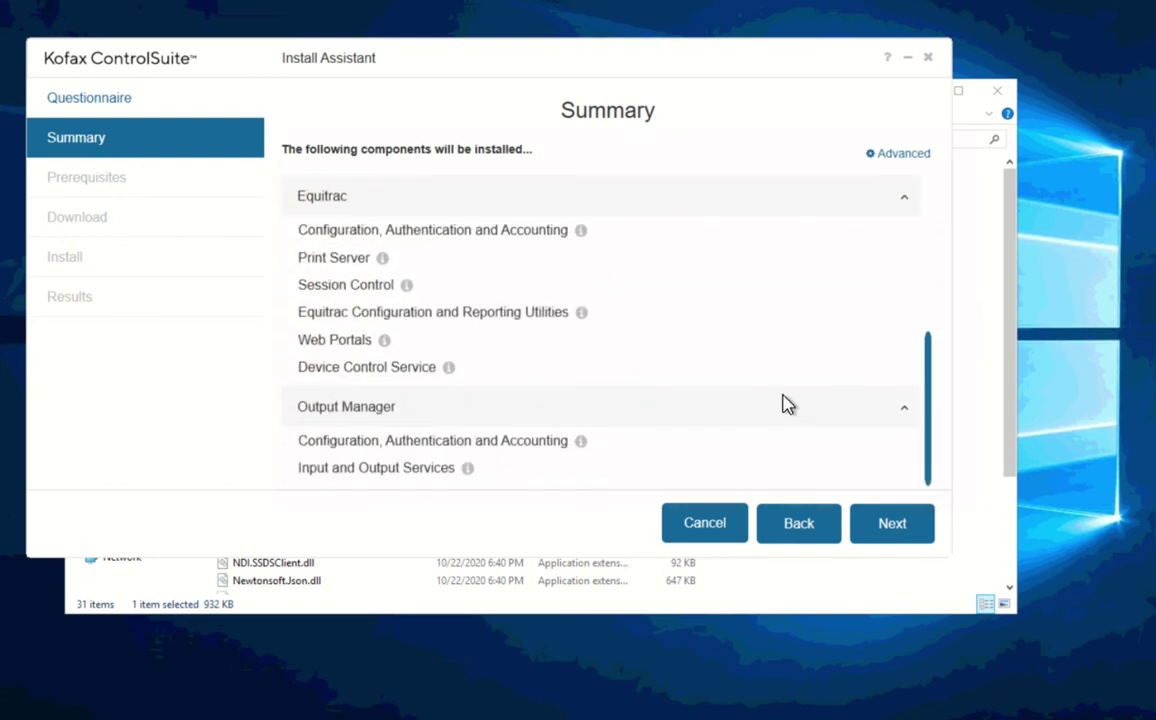
{"action": "left_click", "coordinate": [886, 536]}
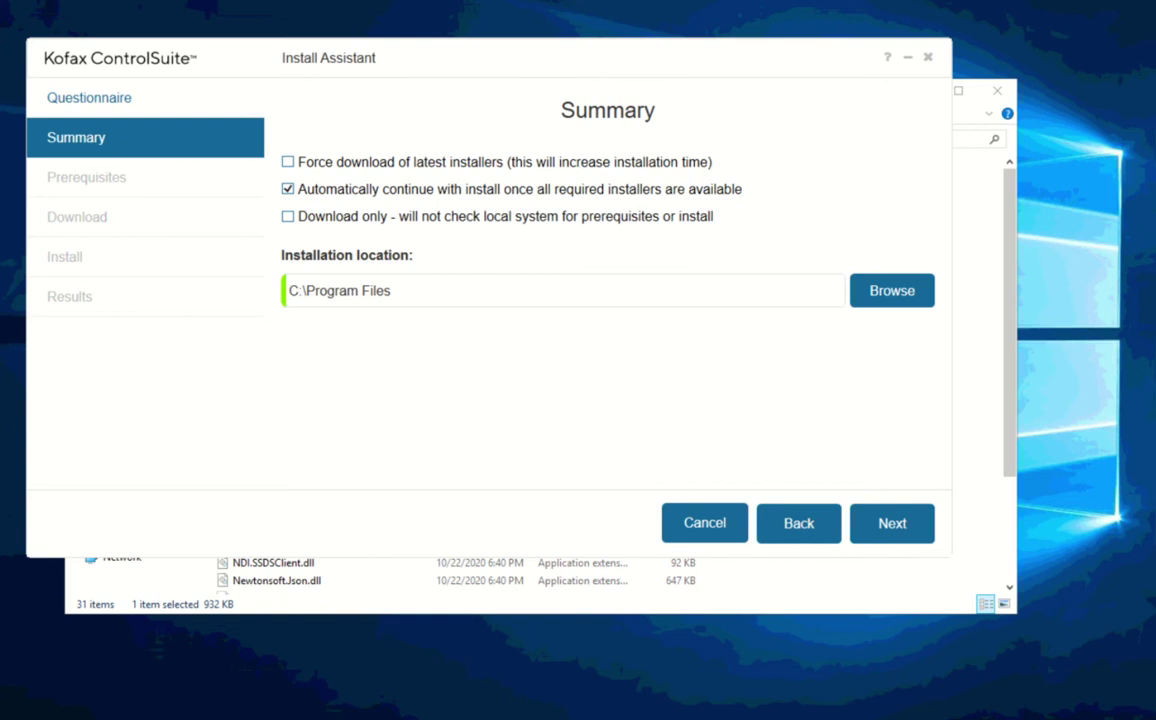
{"action": "left_click", "coordinate": [892, 523]}
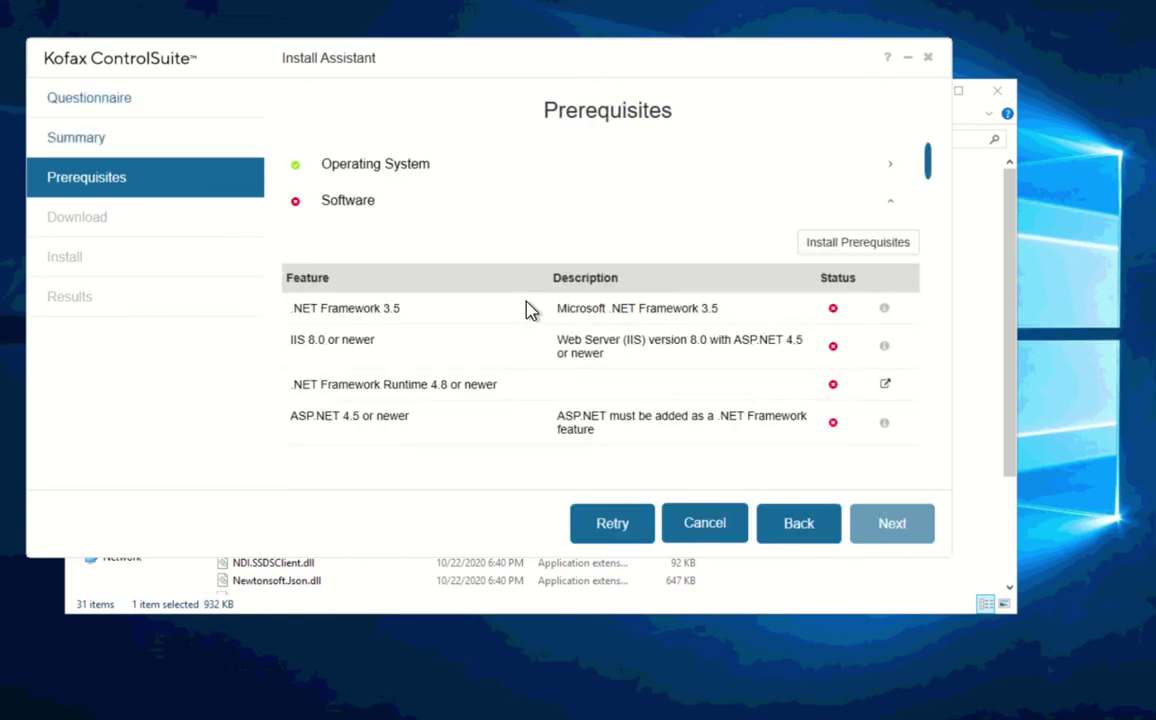
- Collapse the Software and Ports sections and examine the Operating System prerequisite
{"action": "left_click", "coordinate": [892, 210]}
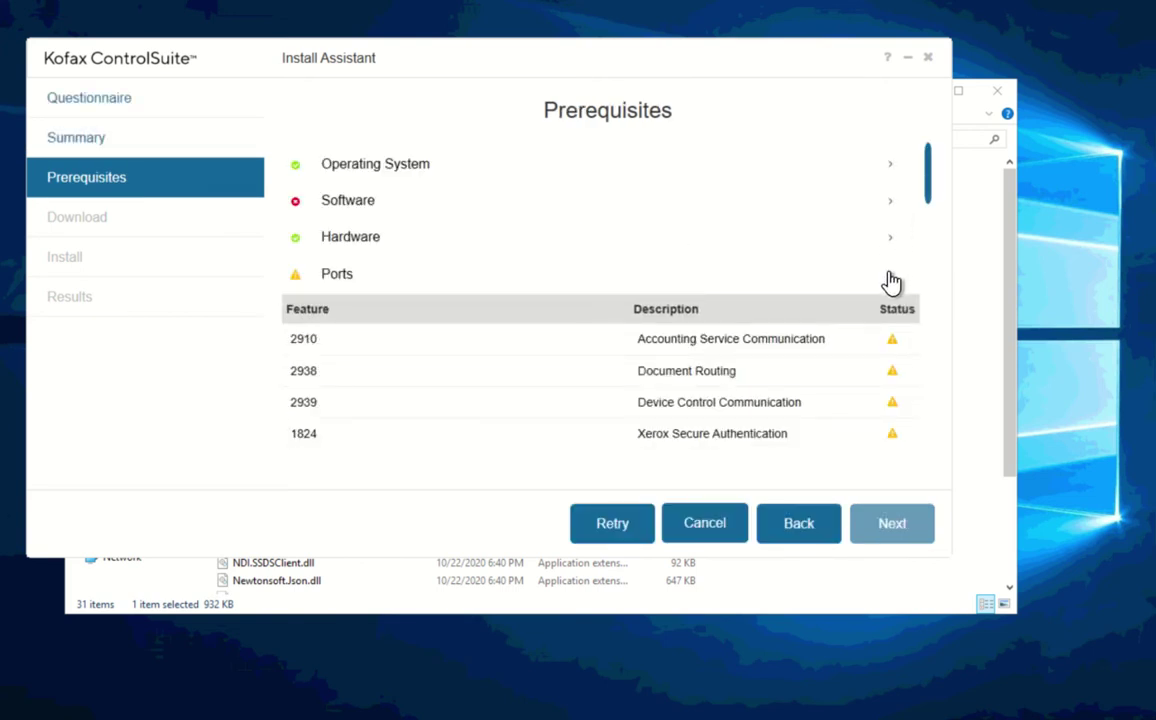
{"action": "left_click", "coordinate": [890, 276]}
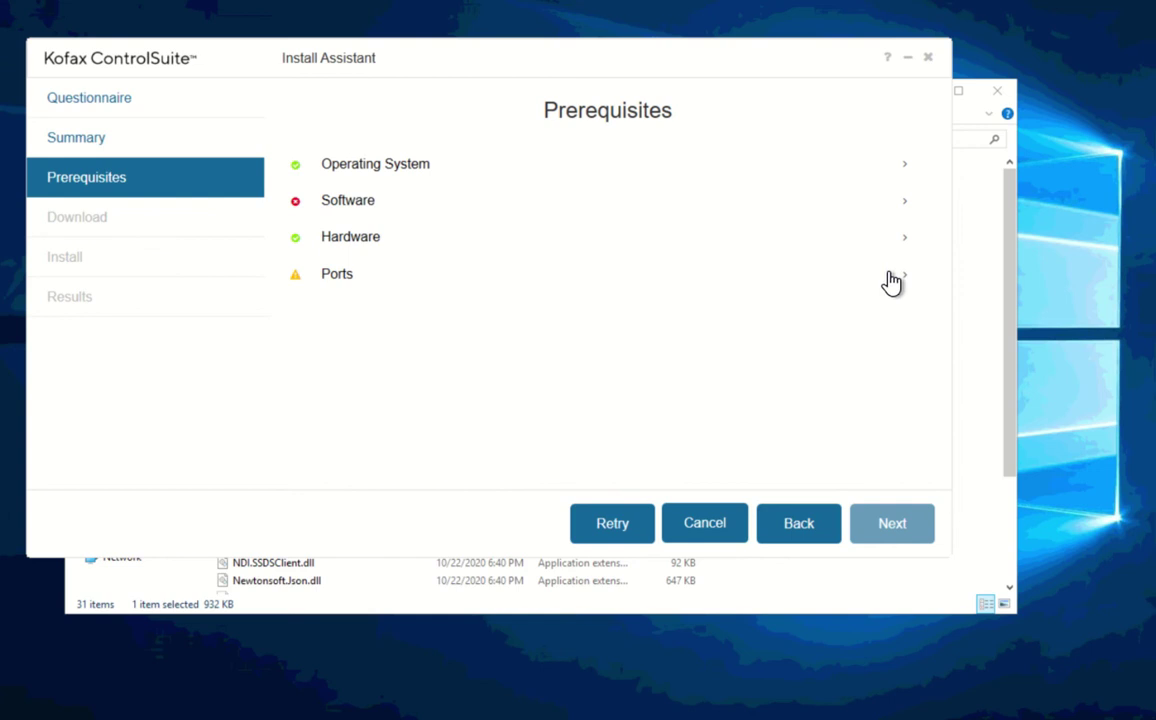
{"action": "left_click", "coordinate": [592, 176]}
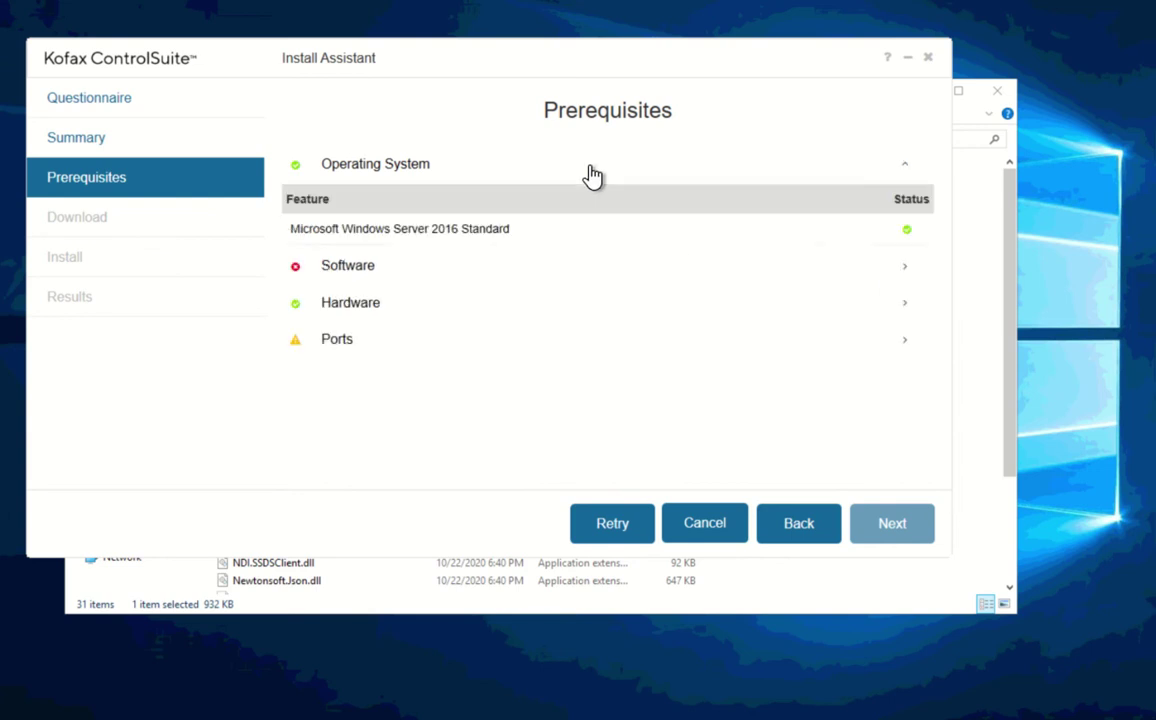
{"action": "left_click", "coordinate": [592, 176]}
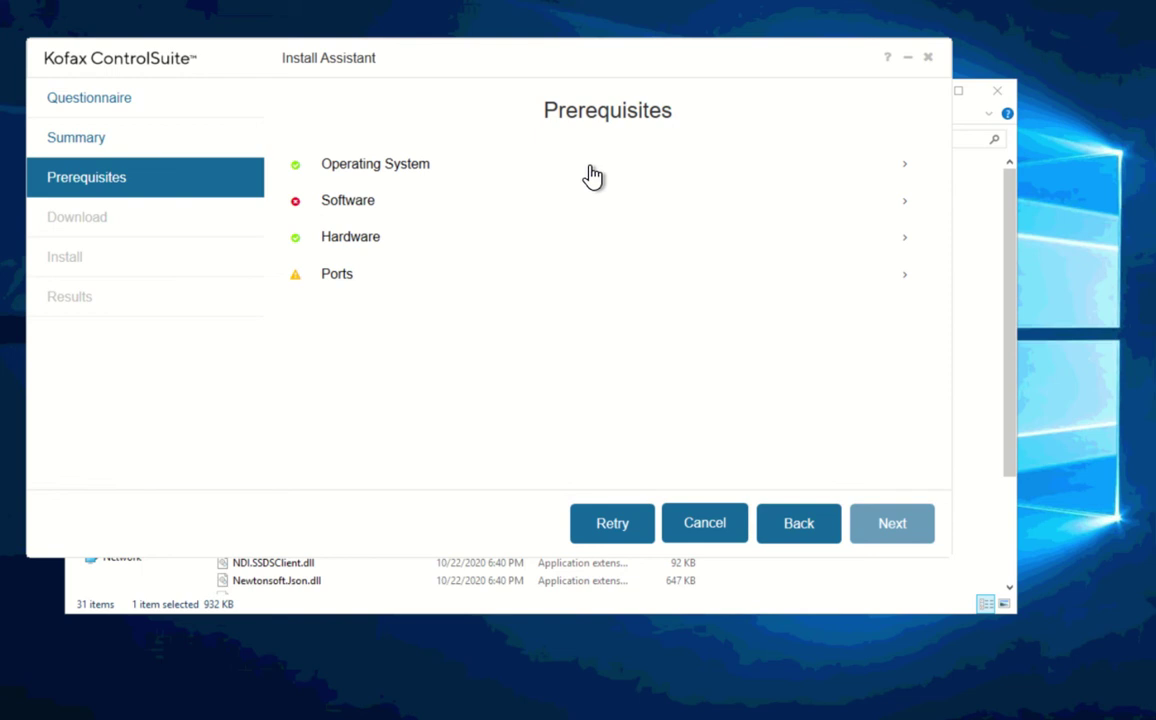
{"action": "left_click", "coordinate": [592, 176]}
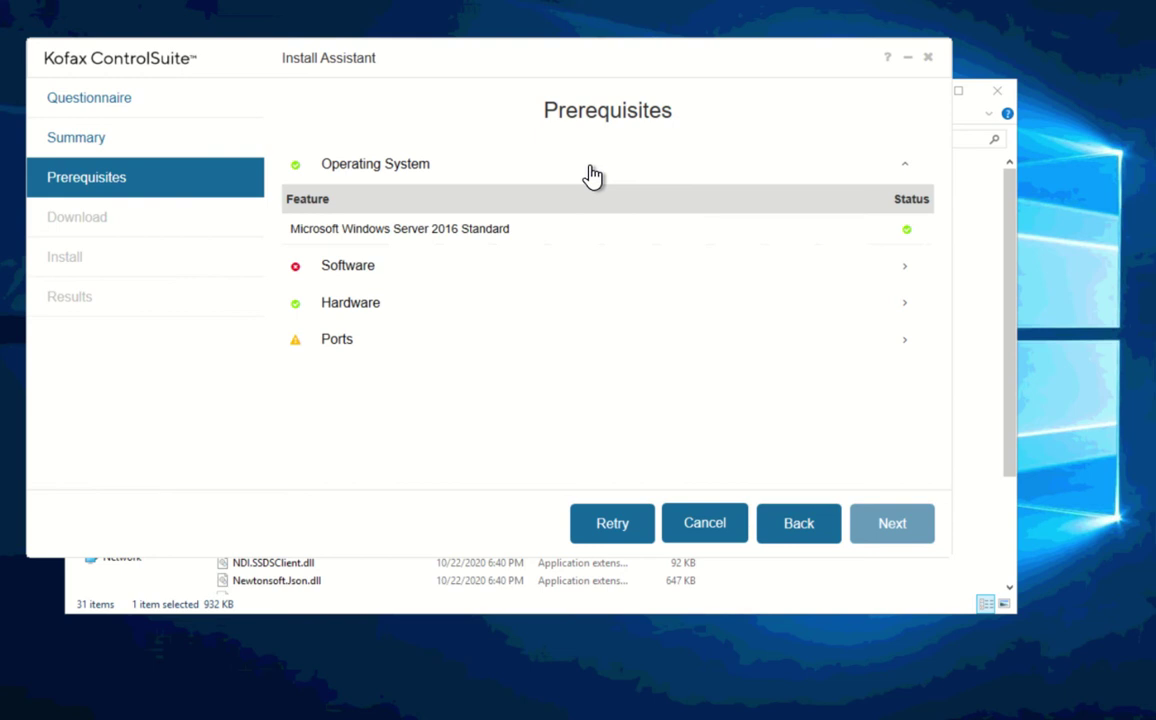
{"action": "left_click", "coordinate": [592, 176]}
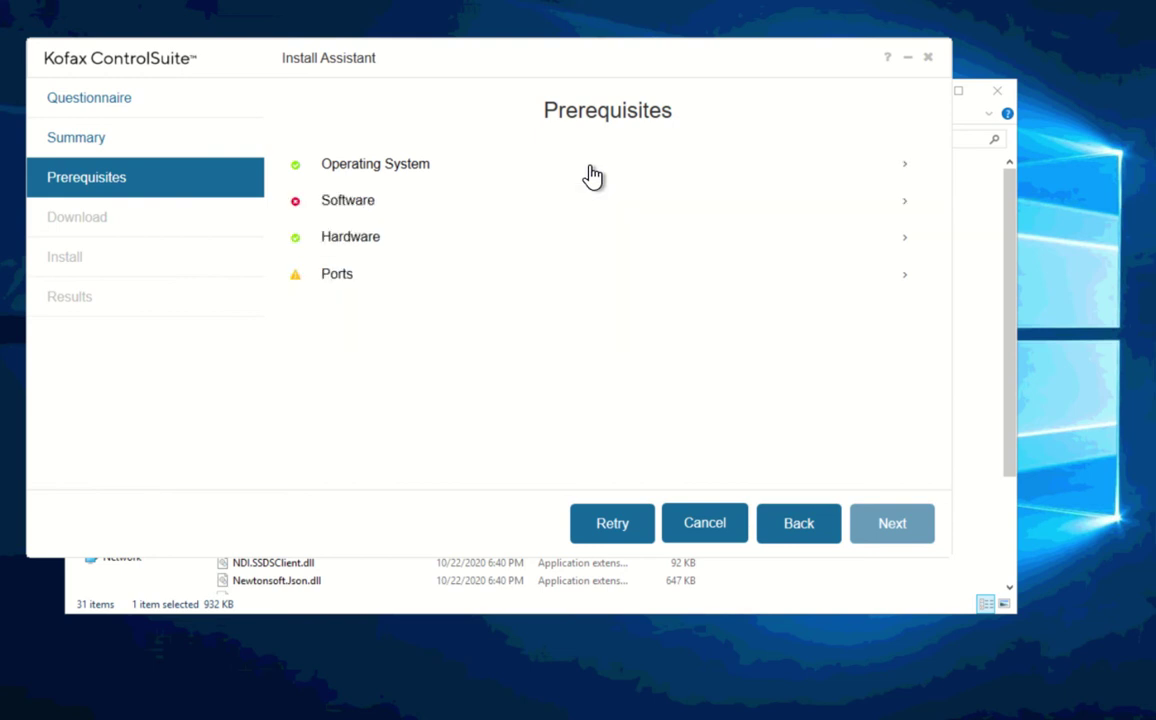
- Examine the Hardware prerequisites and the list of required Ports, collapsing each section after viewing
{"action": "left_click", "coordinate": [906, 242]}
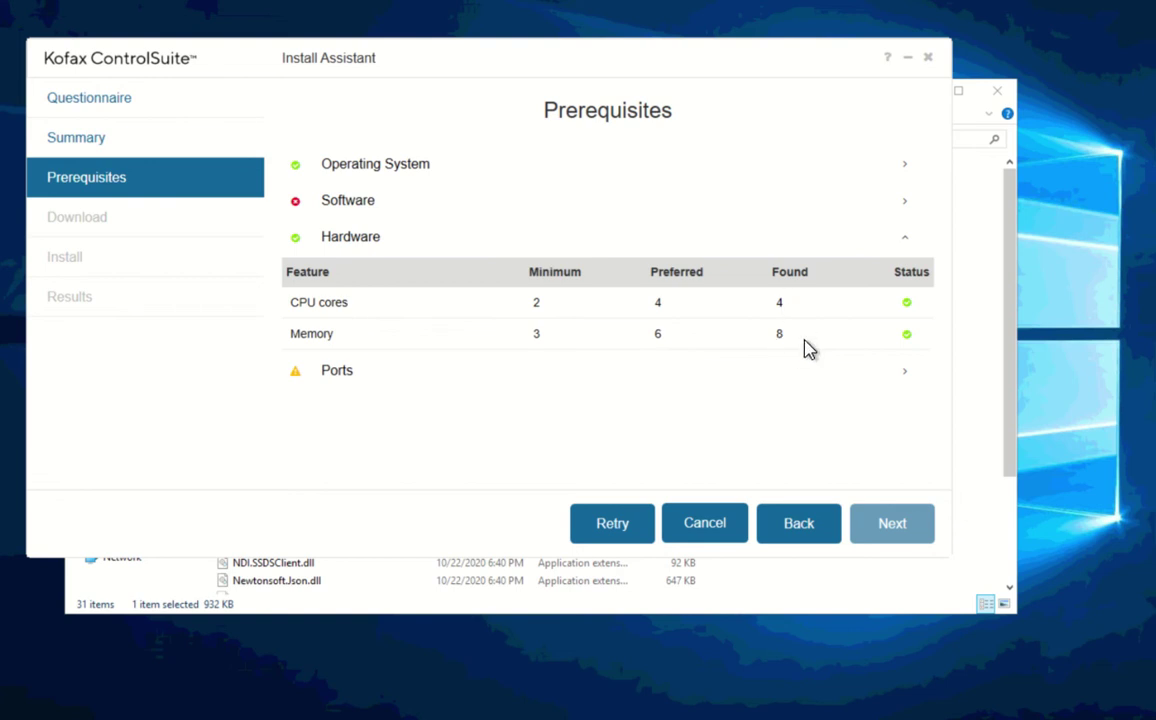
{"action": "left_click", "coordinate": [902, 244]}
{"action": "left_click", "coordinate": [906, 278]}
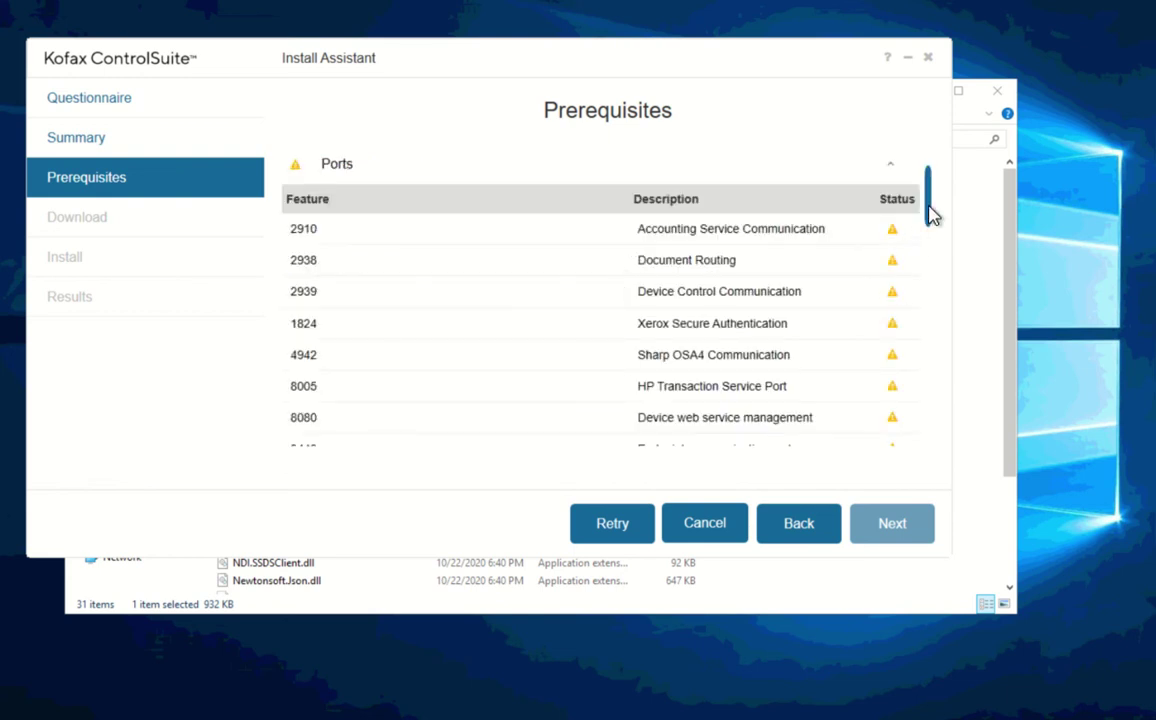
{"action": "mouse_move", "coordinate": [931, 217]}
{"action": "left_mouse_down"}
{"action": "mouse_move", "coordinate": [933, 446]}
{"action": "mouse_move", "coordinate": [921, 206]}
{"action": "left_mouse_up"}
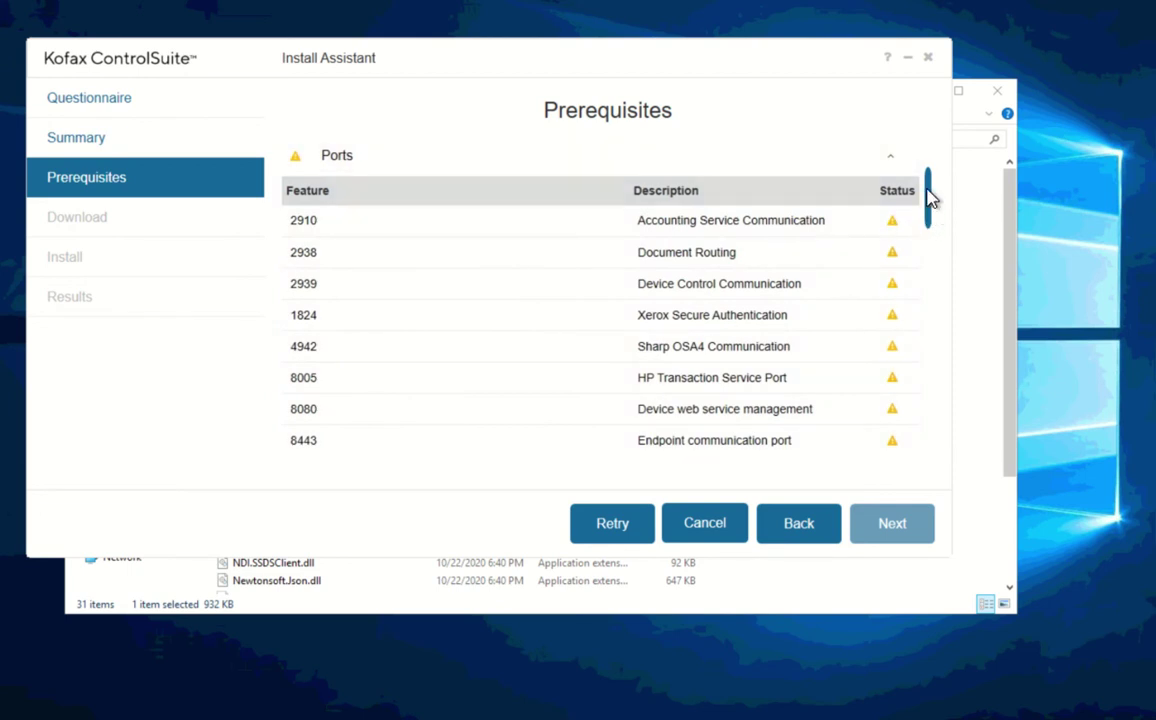
{"action": "scroll", "coordinate": [920, 195], "scroll_direction": "up", "scroll_amount": 3}
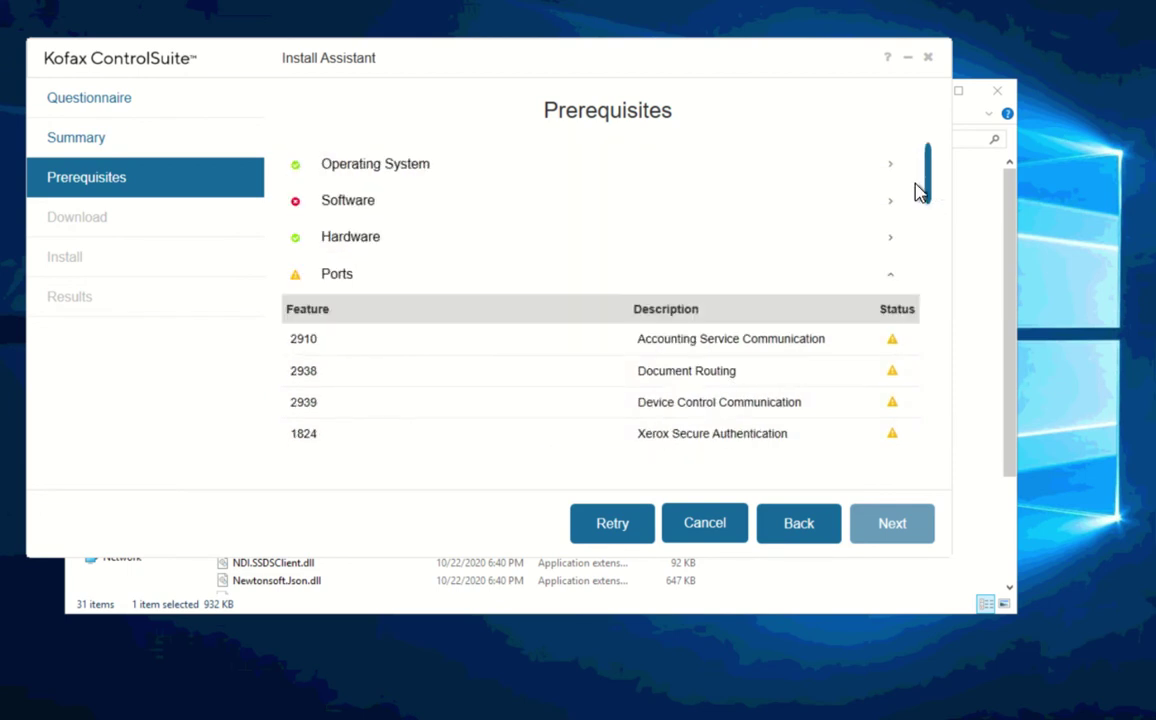
{"action": "left_click", "coordinate": [891, 280]}
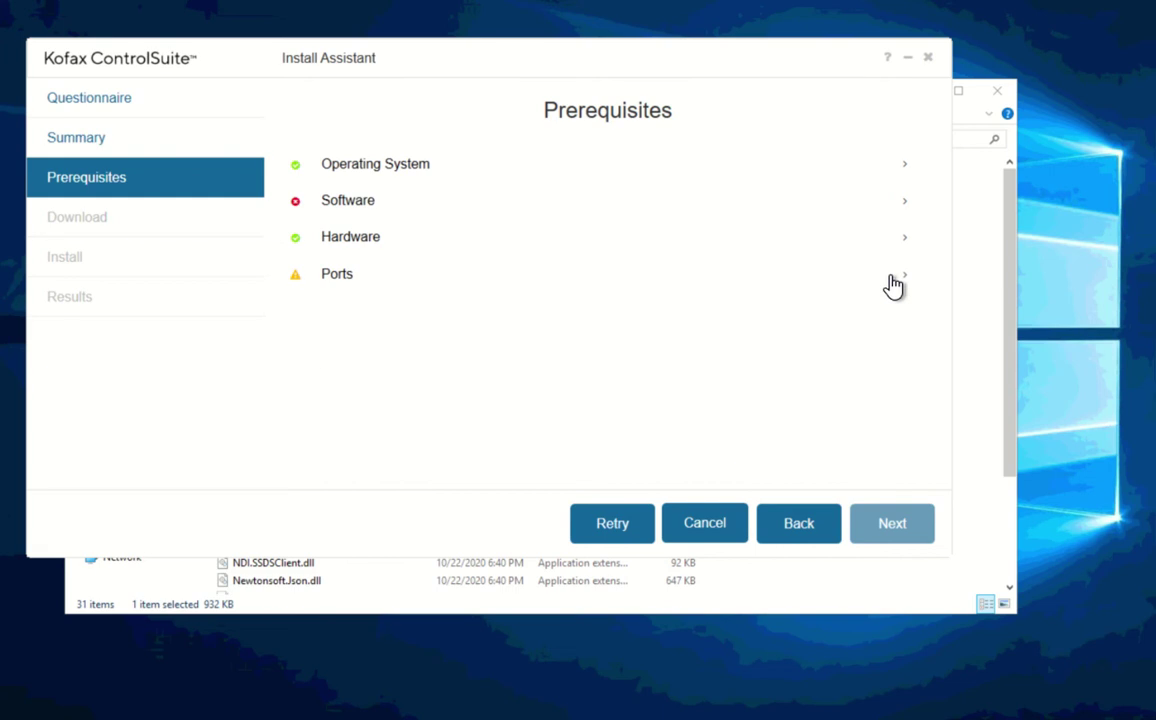
- Examine the Software prerequisites, view the download page for .NET Framework Runtime 4.8, and minimize the browser
{"action": "left_click", "coordinate": [905, 201]}
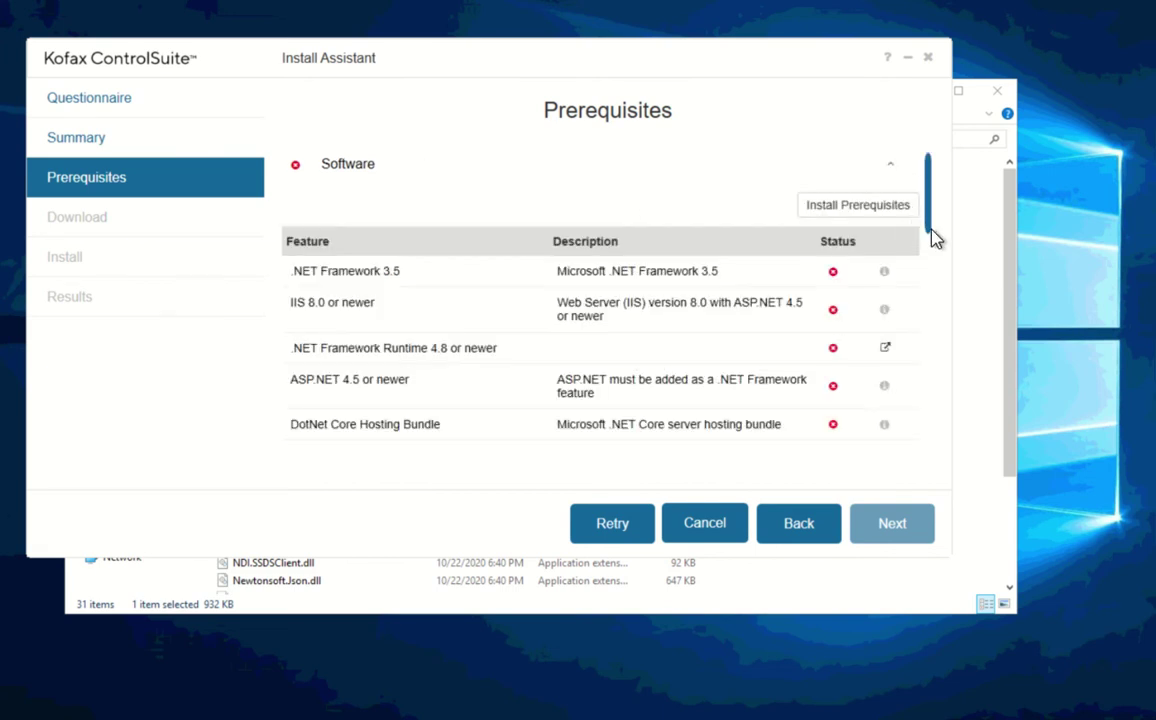
{"action": "left_click_drag", "start_coordinate": [928, 237], "coordinate": [929, 250]}
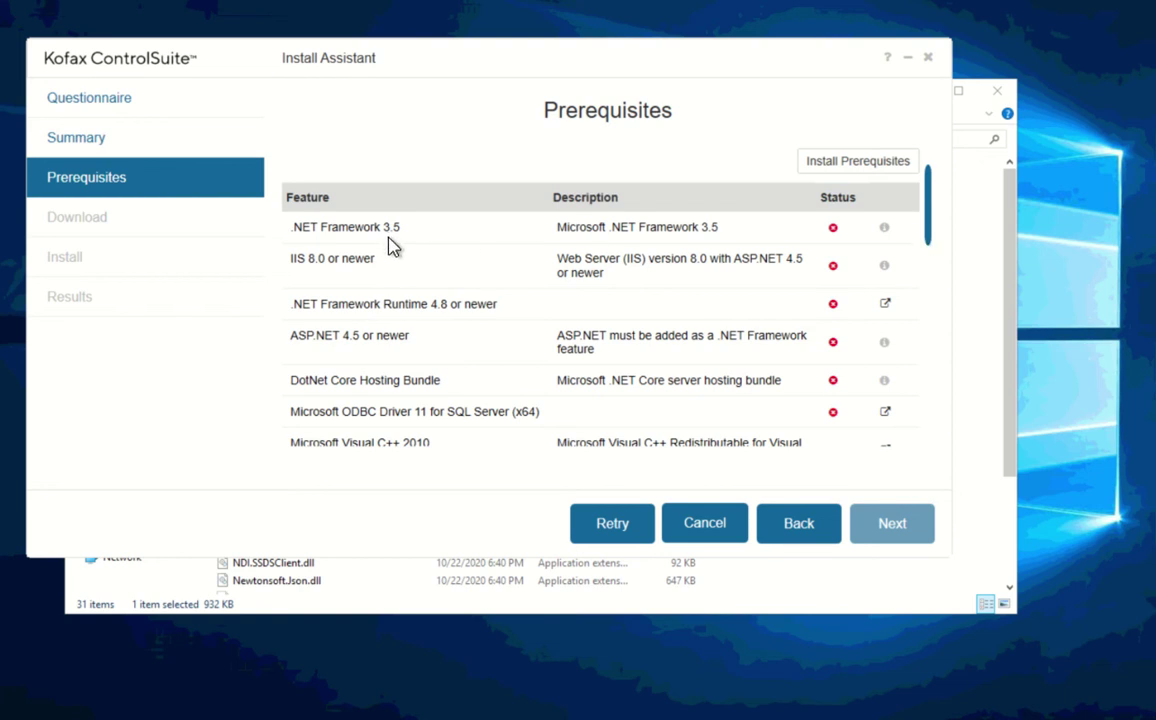
{"action": "mouse_move", "coordinate": [886, 237]}
{"action": "left_click", "coordinate": [885, 304]}
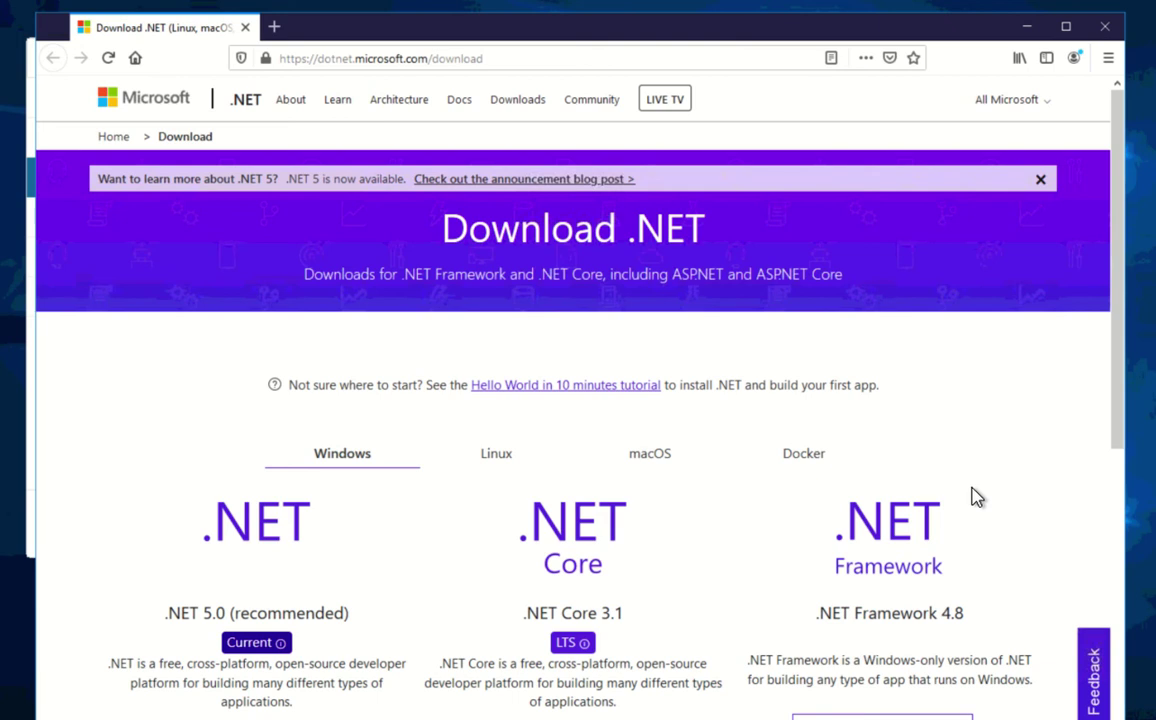
{"action": "left_click", "coordinate": [1028, 36]}
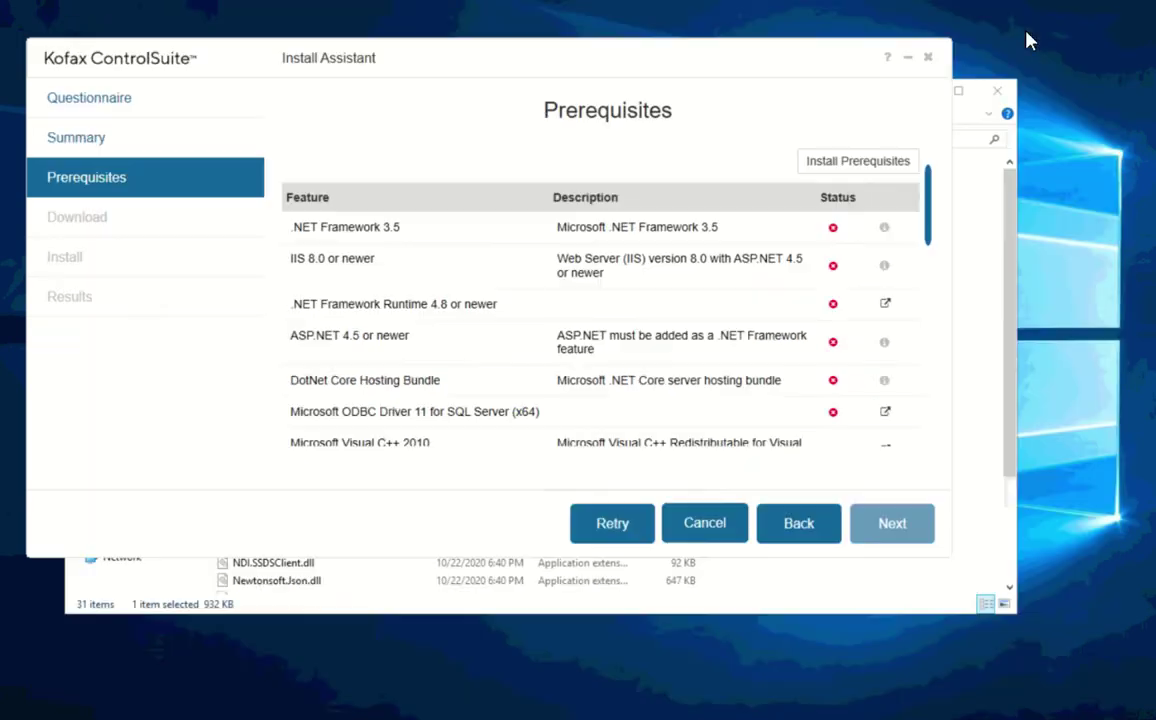
- Switch to File Explorer and open the Prerequisites folder to check the offline installers it contains
{"action": "left_click", "coordinate": [985, 248]}
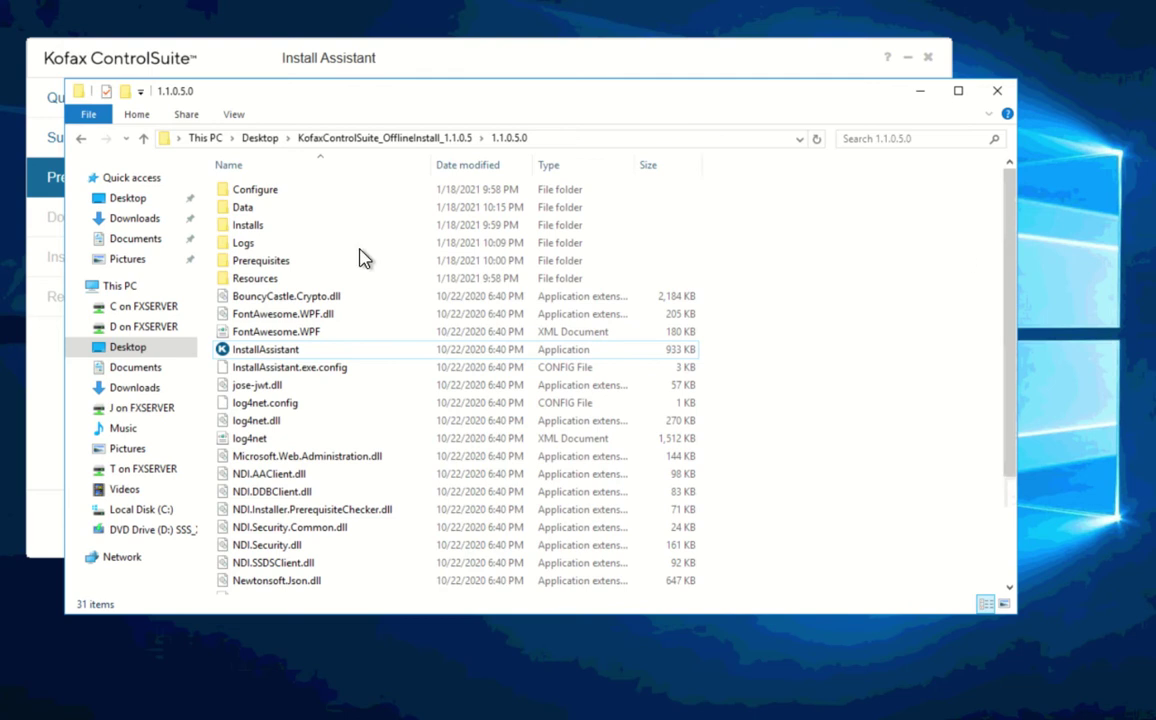
{"action": "double_click", "coordinate": [222, 260]}
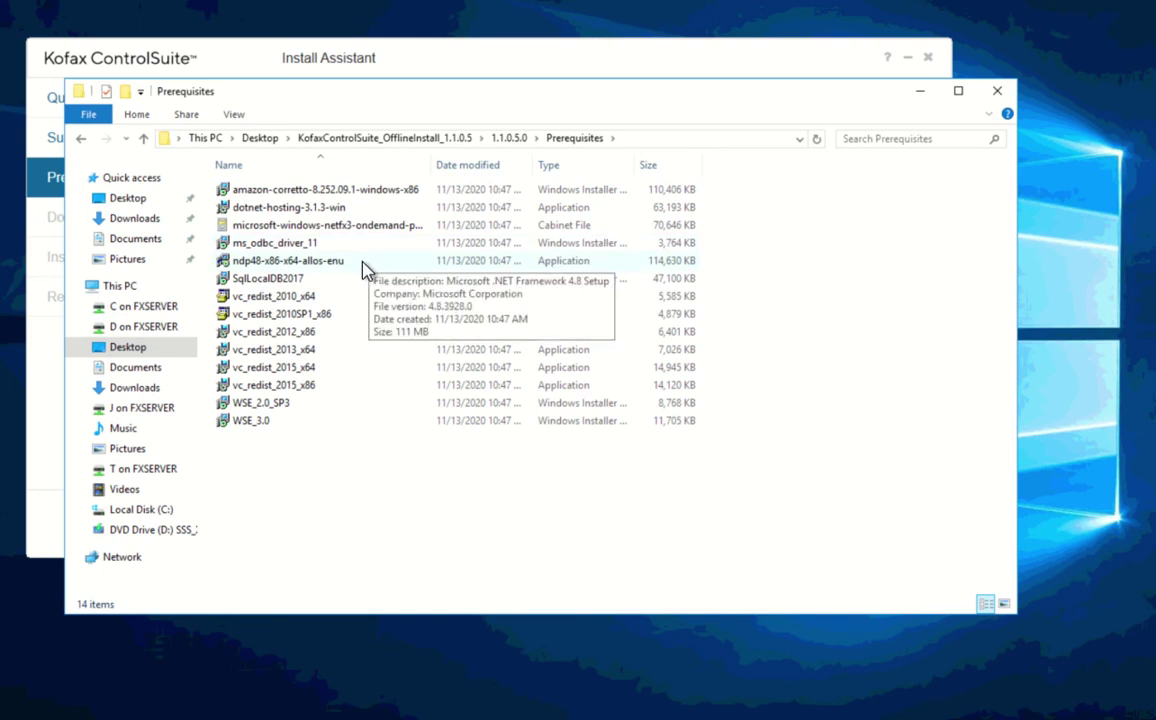
- Switch back to the Kofax ControlSuite Install Assistant and examine the entries further down its Prerequisites list
{"action": "left_click", "coordinate": [40, 438]}
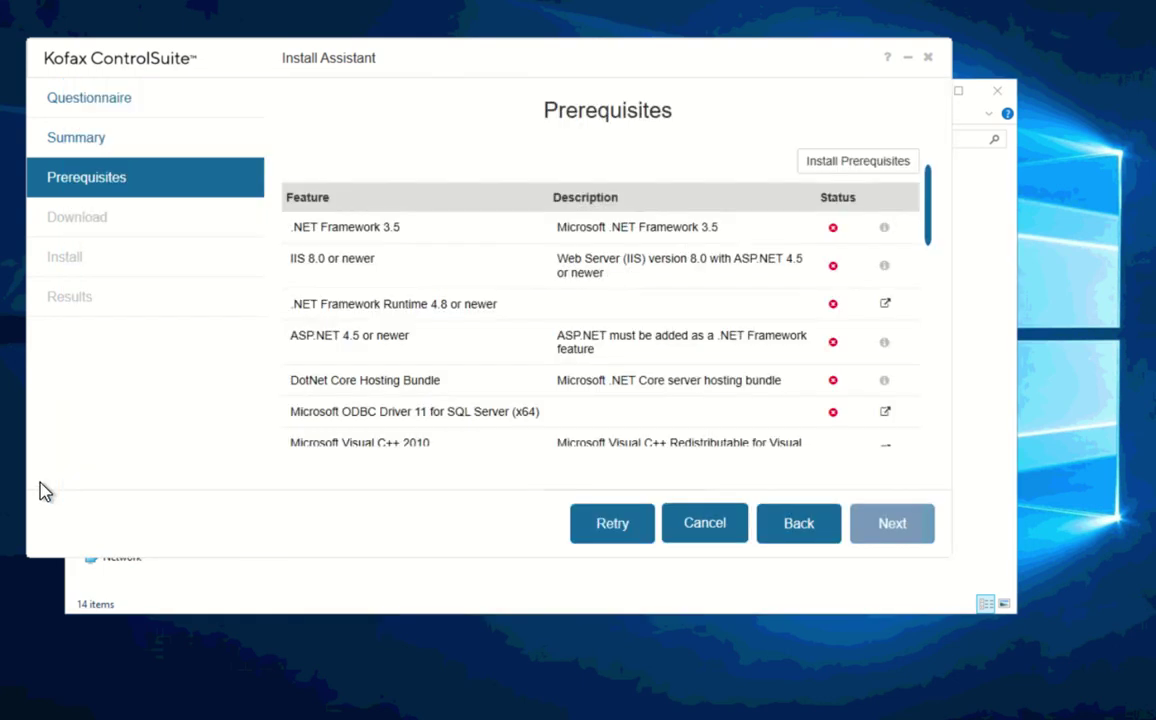
{"action": "scroll", "coordinate": [764, 359], "scroll_direction": "down", "scroll_amount": 2}
{"action": "mouse_move", "coordinate": [885, 232]}
{"action": "mouse_move", "coordinate": [885, 276]}
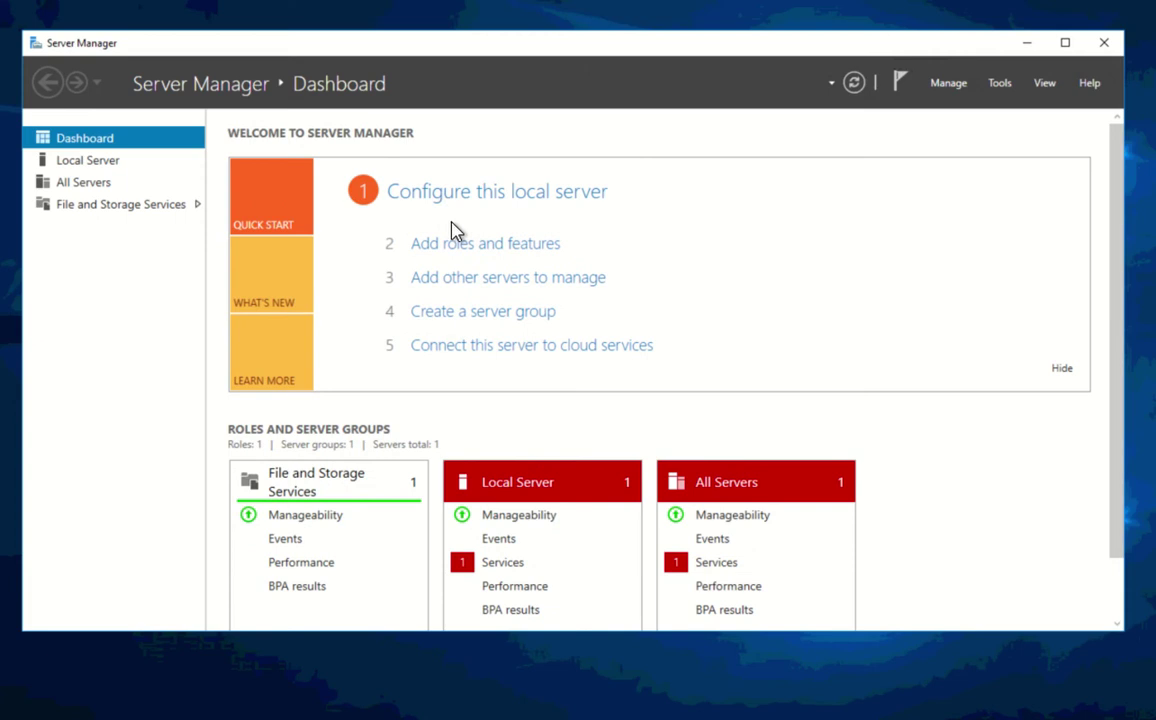
- Start adding roles and features with a role-based or feature-based installation on the selected server from the server pool
{"action": "left_click", "coordinate": [472, 256]}
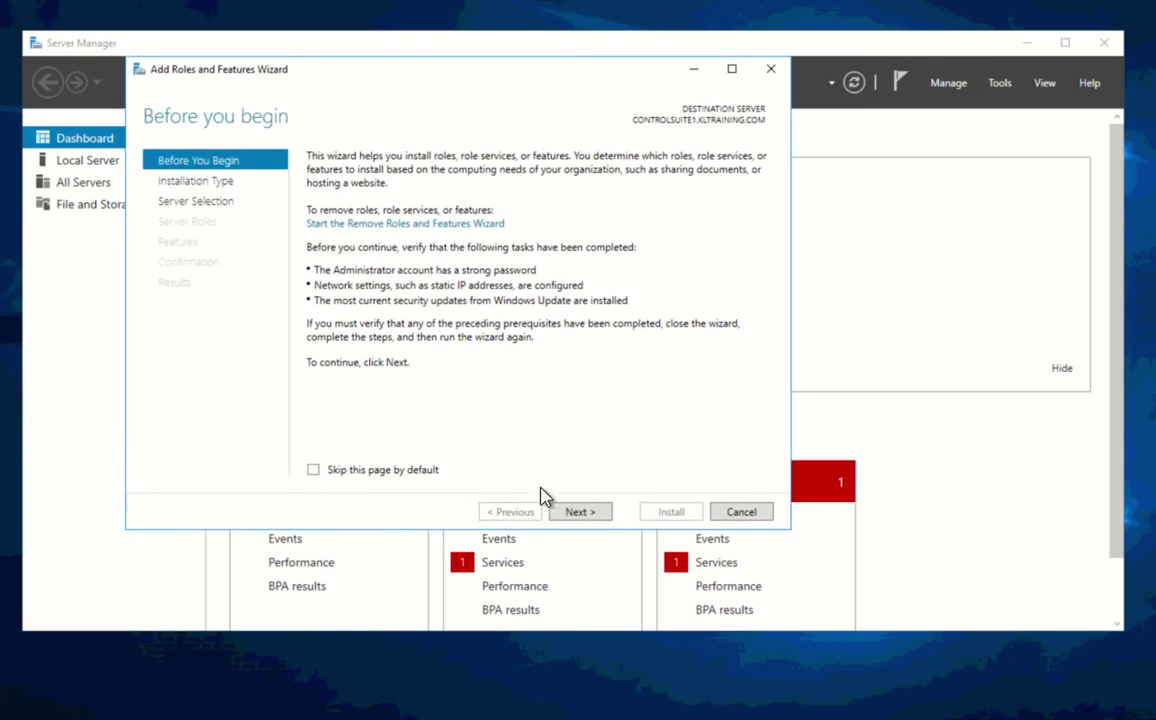
{"action": "left_click", "coordinate": [575, 512]}
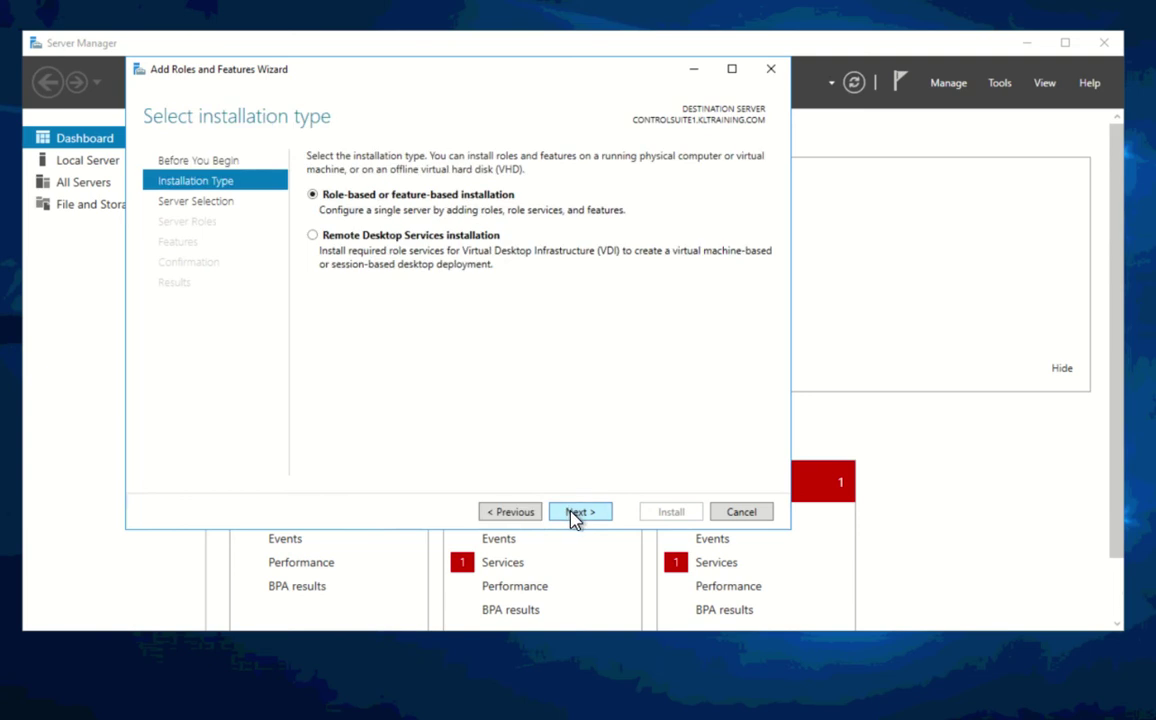
{"action": "left_click", "coordinate": [577, 513]}
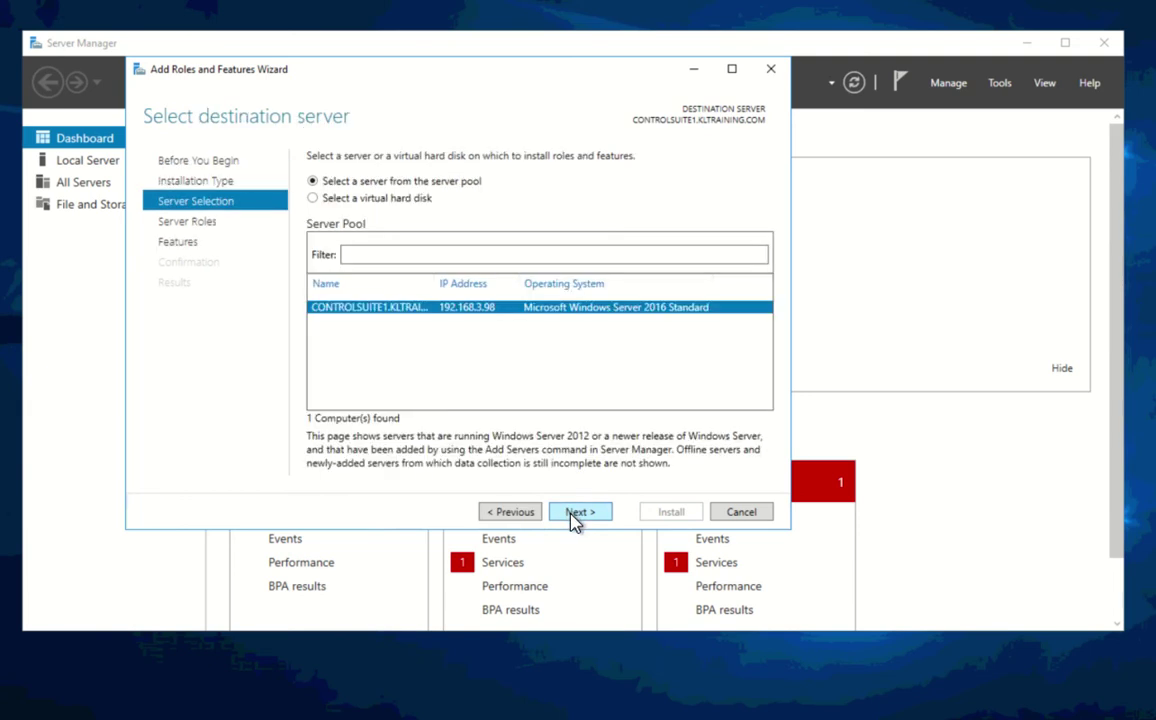
{"action": "left_click", "coordinate": [577, 513]}
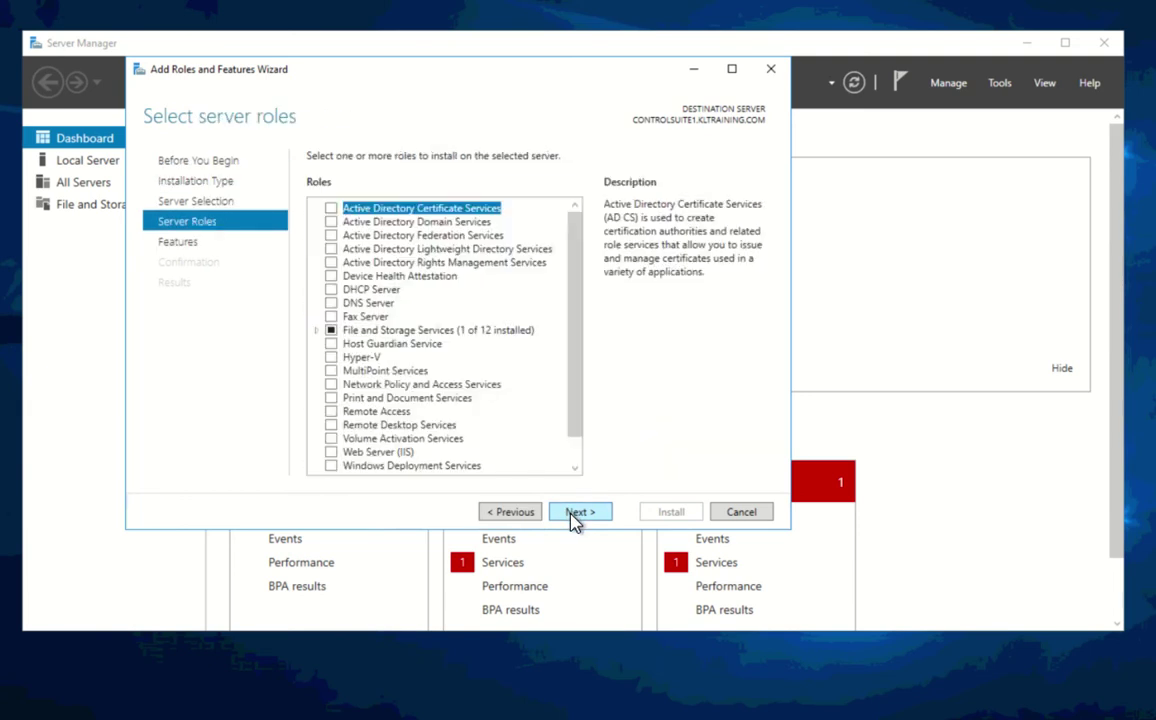
- Select the Web Server (IIS) server role and add its required features, including the management tools
{"action": "scroll", "coordinate": [580, 410], "scroll_direction": "down", "scroll_amount": 1}
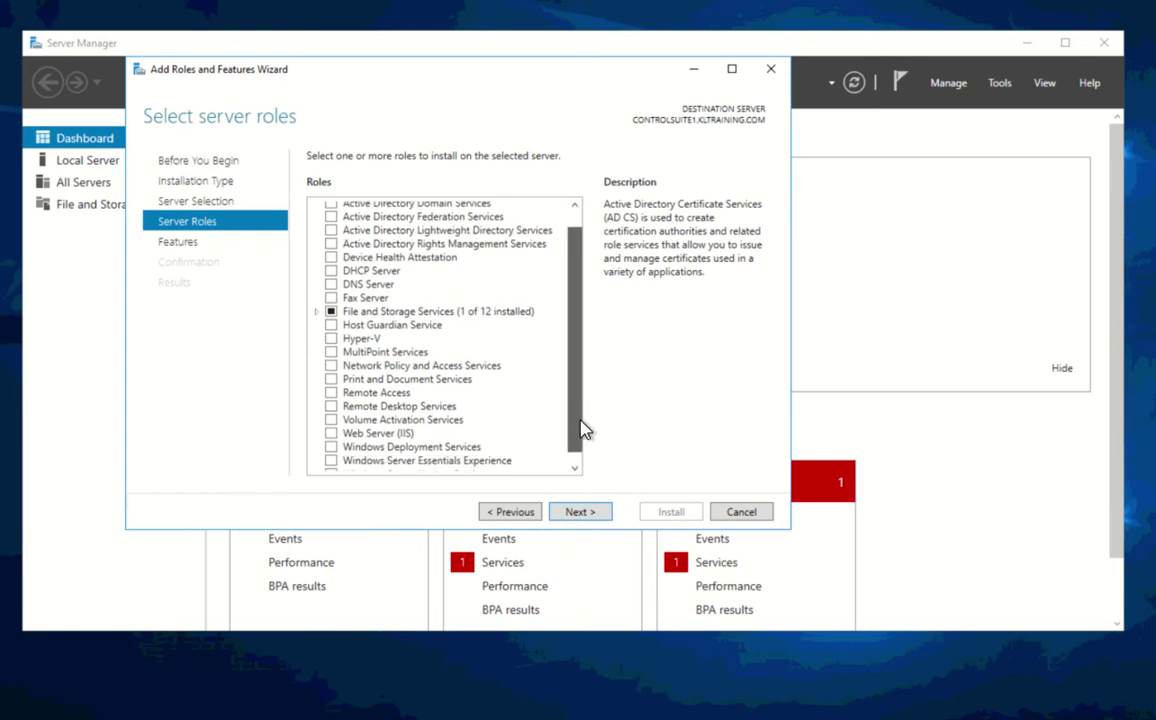
{"action": "left_click", "coordinate": [331, 423]}
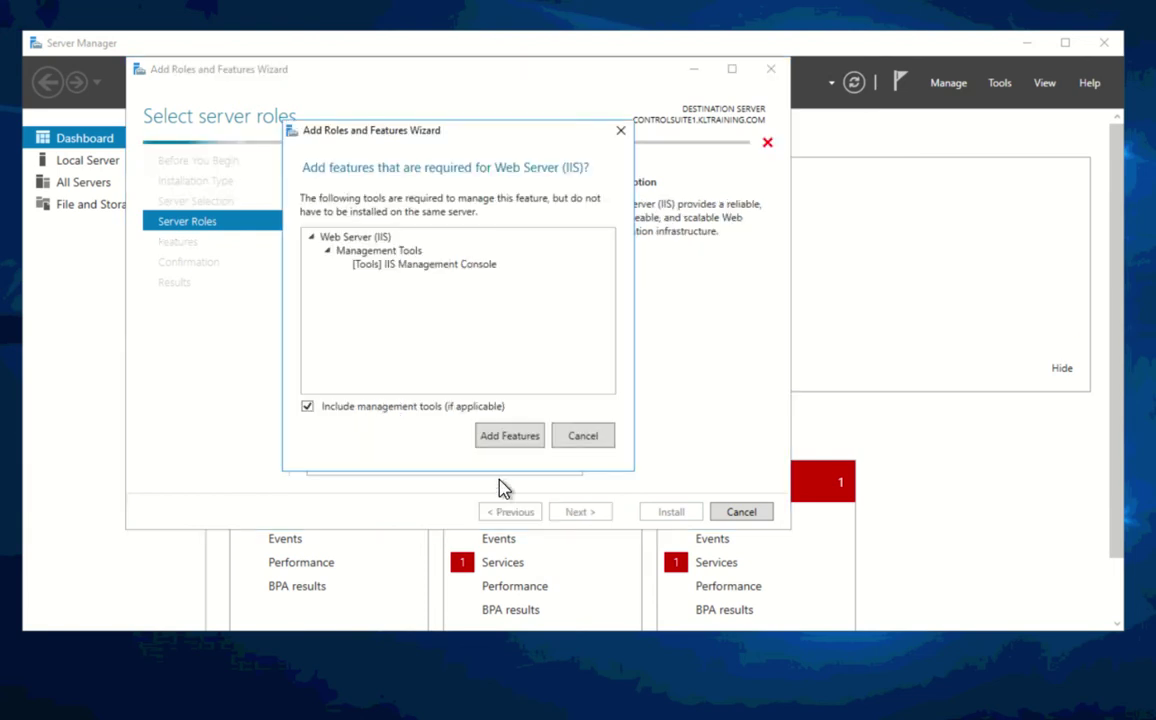
{"action": "left_click", "coordinate": [515, 437]}
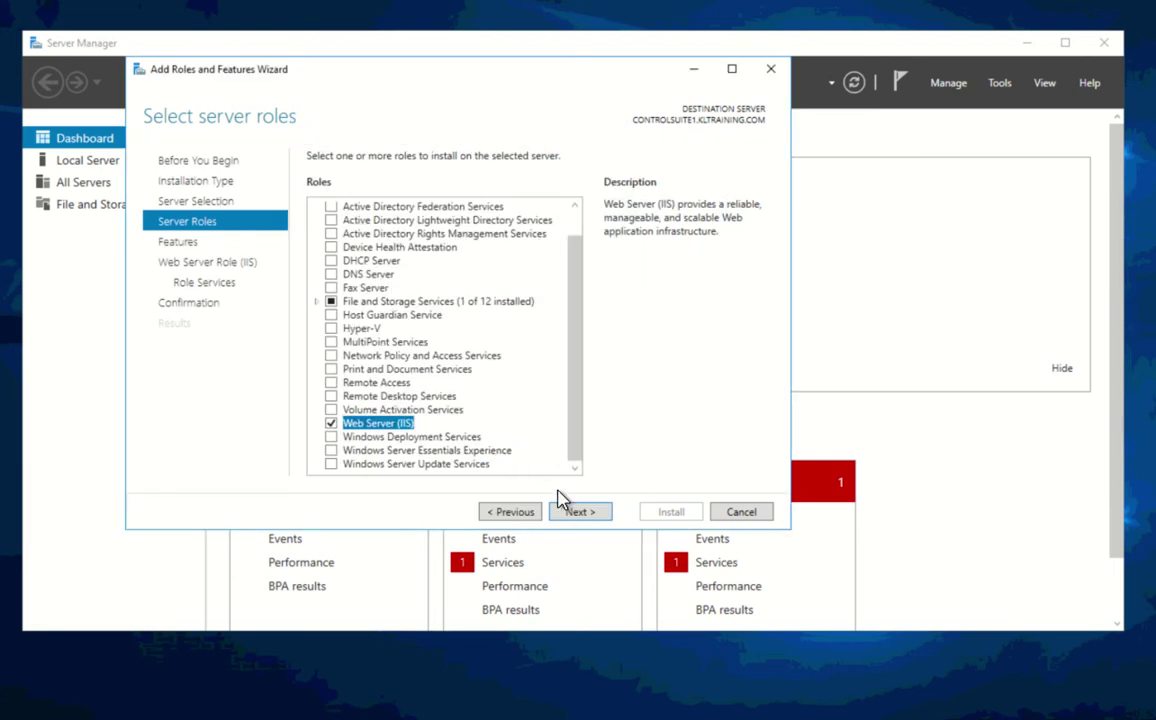
{"action": "left_click", "coordinate": [588, 514]}
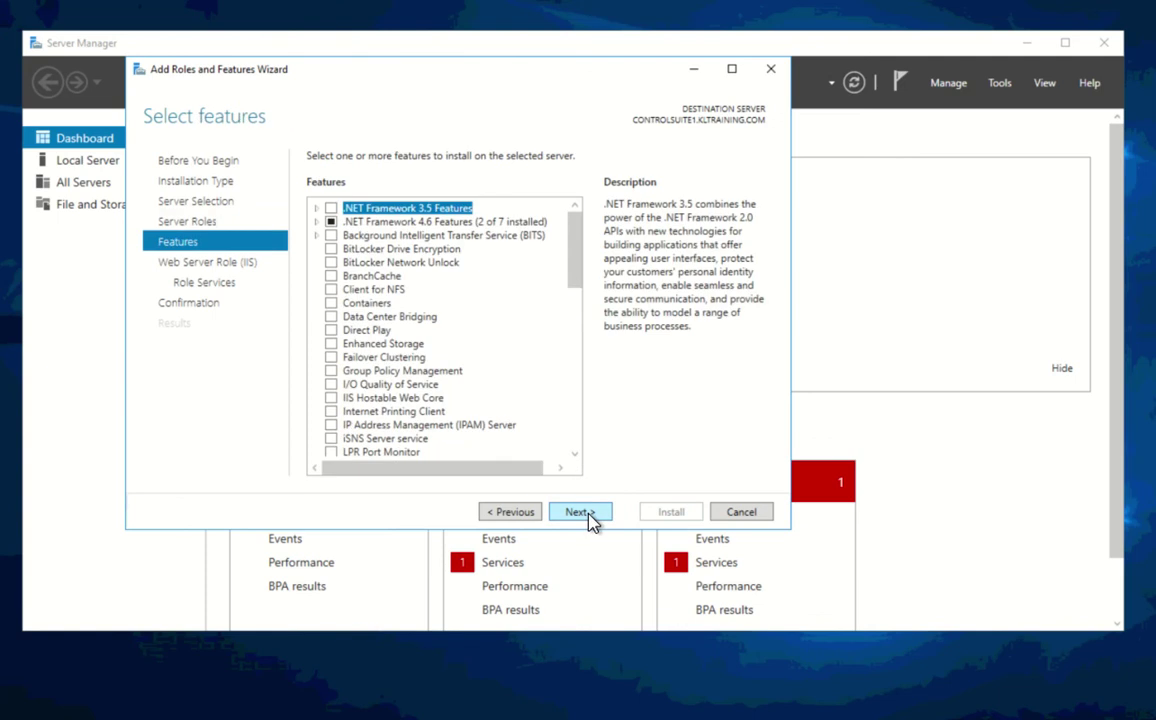
{"action": "left_click_drag", "start_coordinate": [573, 279], "coordinate": [602, 446]}
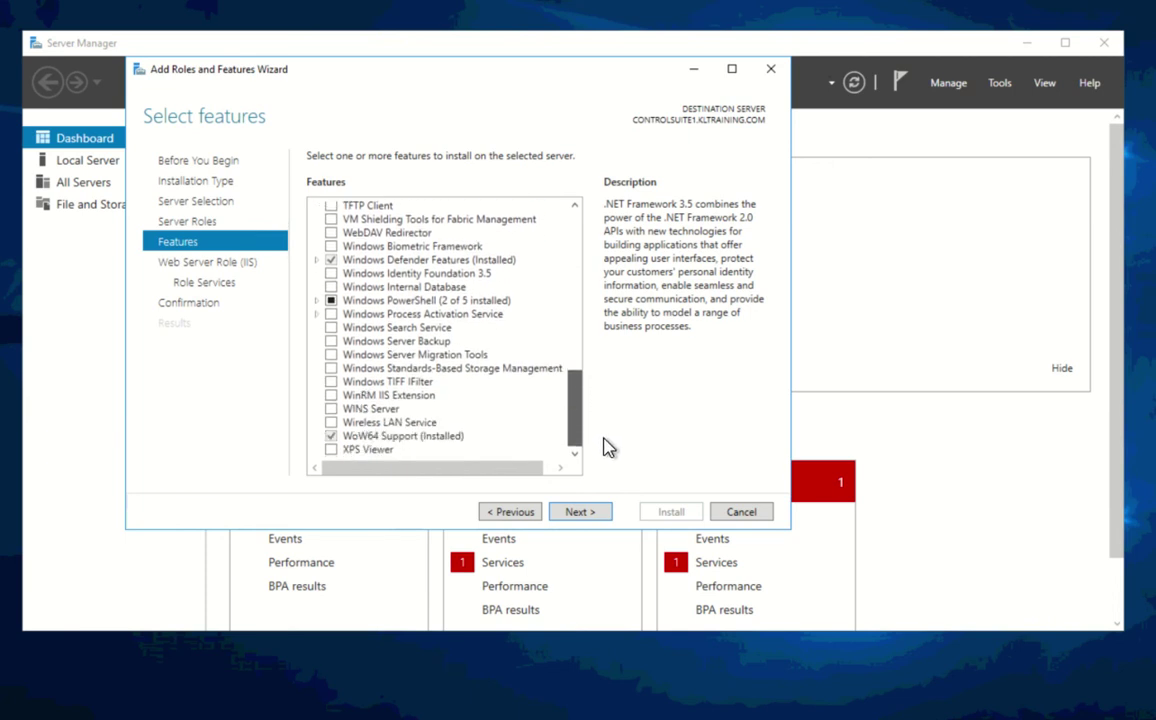
{"action": "left_click", "coordinate": [578, 512]}
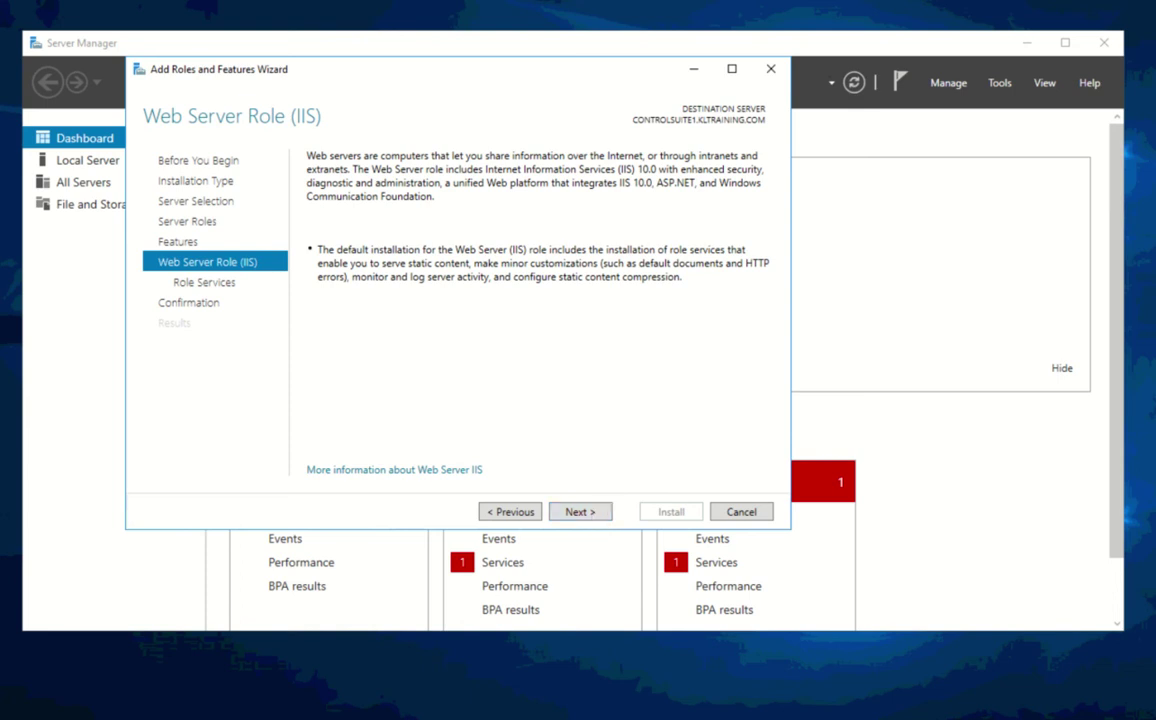
{"action": "left_click", "coordinate": [510, 512]}
{"action": "left_click", "coordinate": [530, 513]}
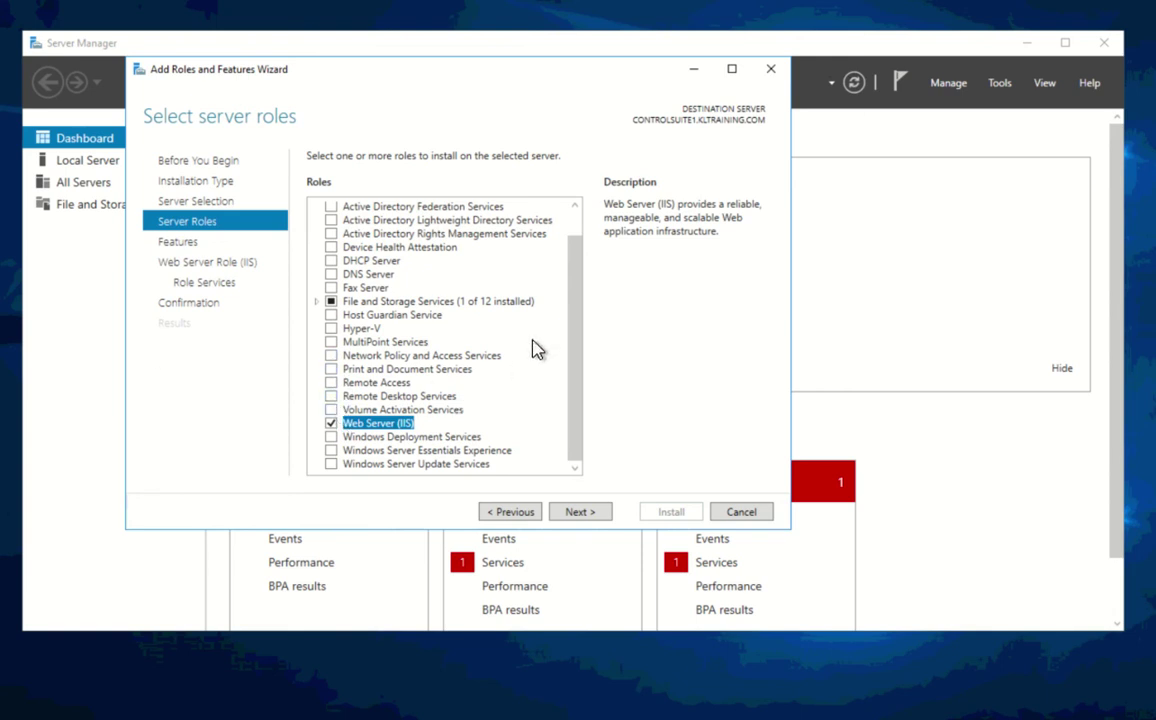
- Select the Print and Document Services role with its required management tools and proceed to feature selection
{"action": "left_click_drag", "start_coordinate": [580, 363], "coordinate": [588, 333]}
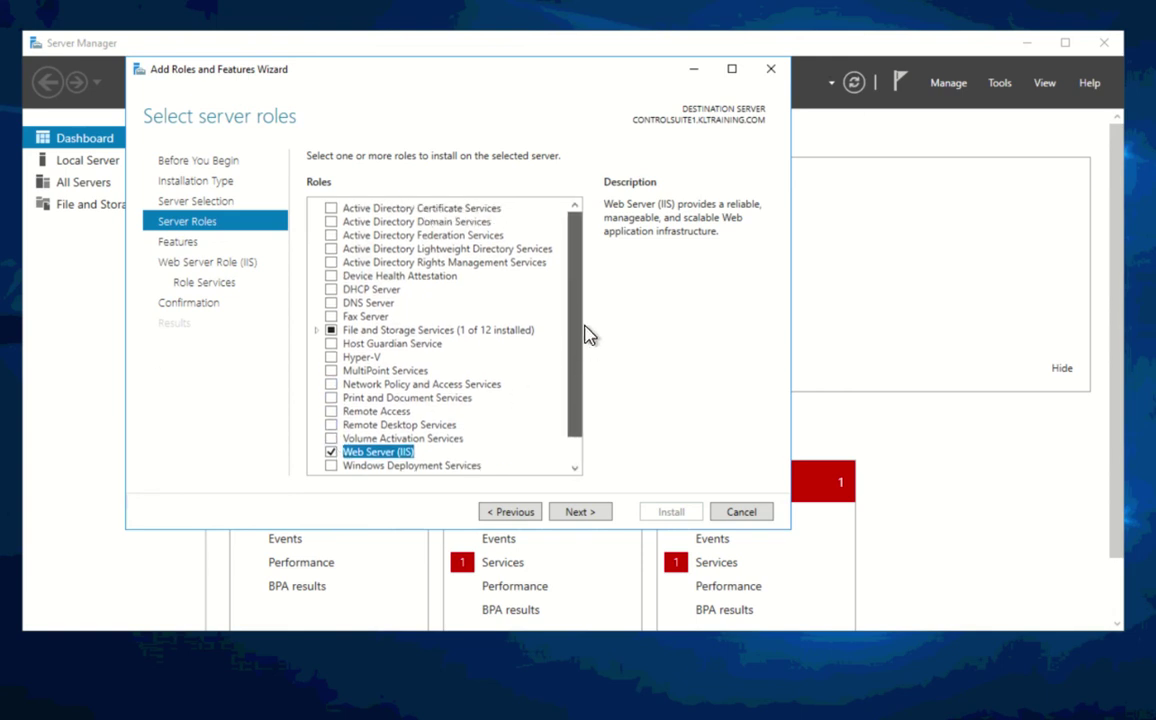
{"action": "left_click", "coordinate": [331, 396]}
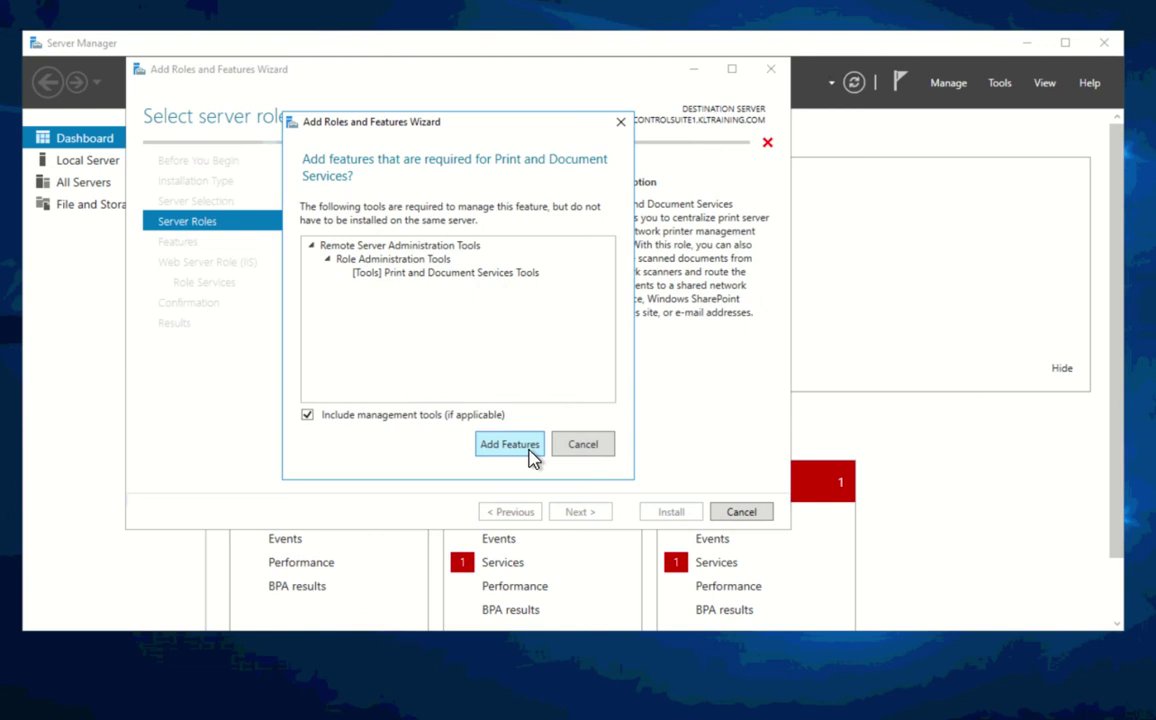
{"action": "left_click", "coordinate": [508, 444]}
{"action": "left_click", "coordinate": [580, 512]}
- Select the Telnet Client feature and continue to the Web Server Role (IIS) page
{"action": "scroll", "coordinate": [570, 470], "scroll_direction": "down", "scroll_amount": 8}
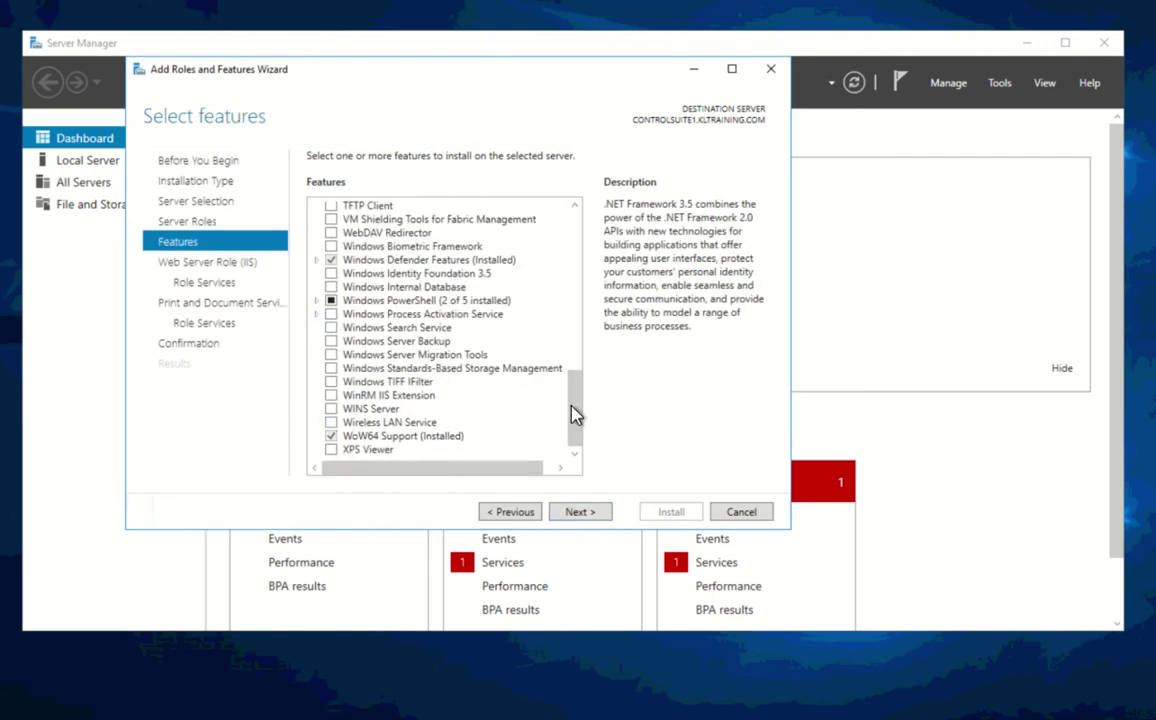
{"action": "left_click_drag", "start_coordinate": [576, 414], "coordinate": [572, 376]}
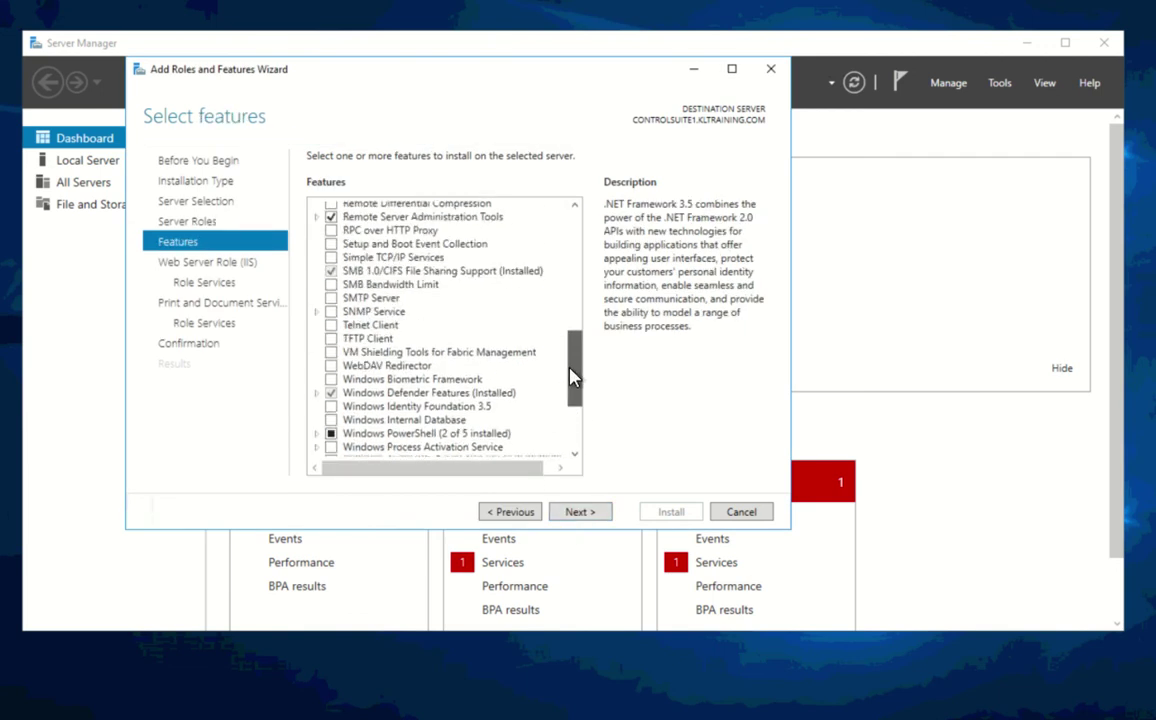
{"action": "left_click", "coordinate": [331, 325]}
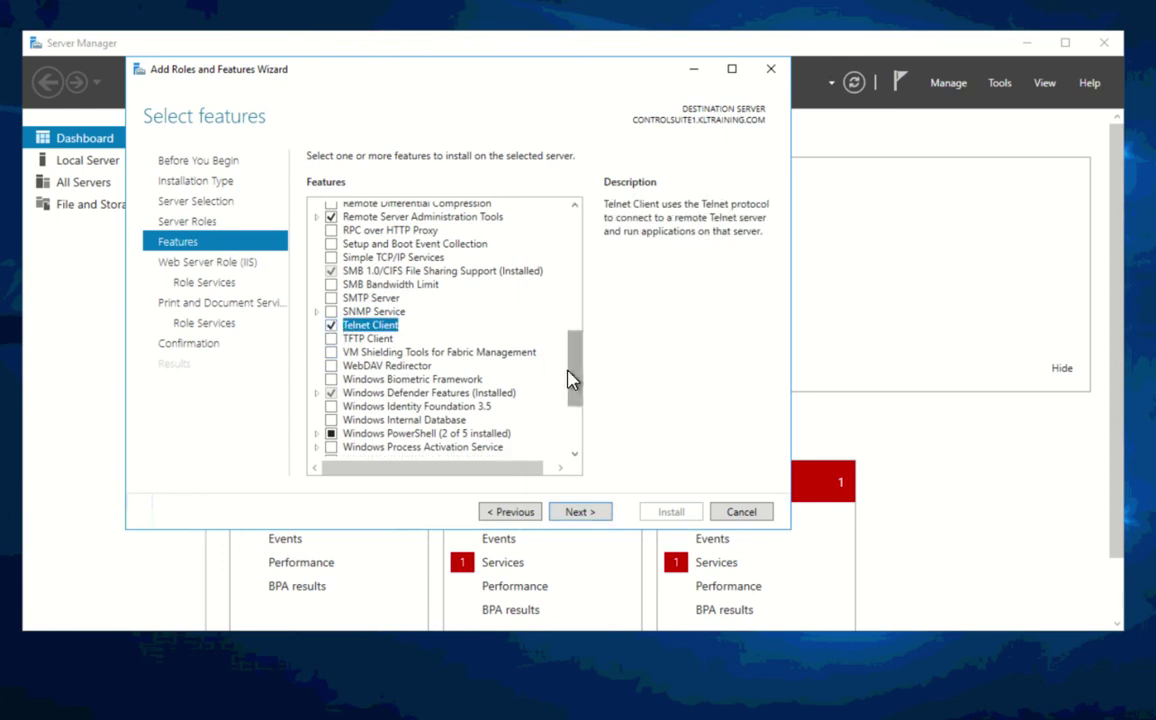
{"action": "left_click_drag", "start_coordinate": [576, 382], "coordinate": [578, 480]}
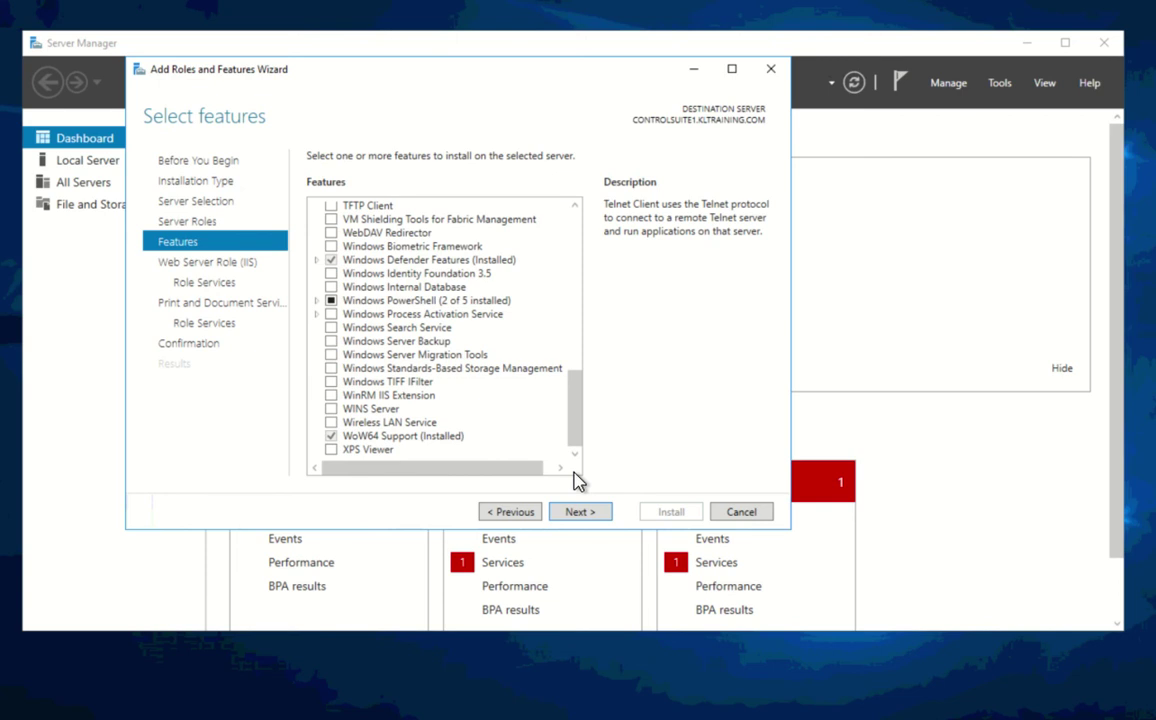
{"action": "left_click", "coordinate": [580, 513]}
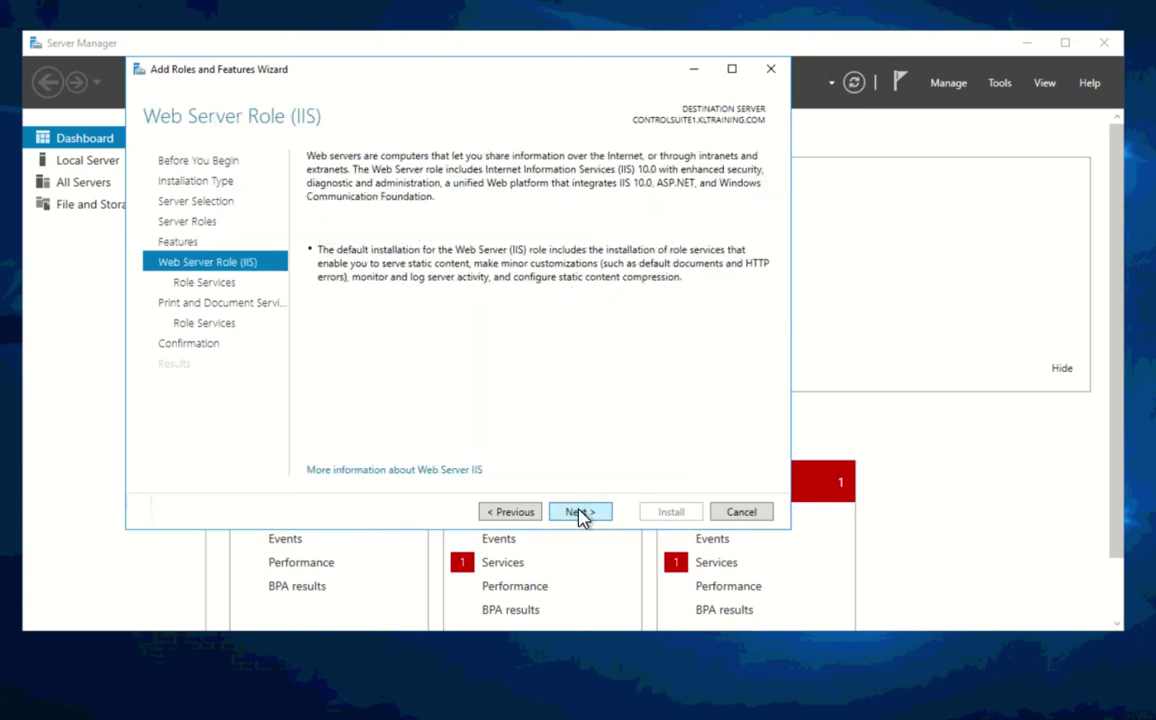
- In the IIS role services, enable Application Development with .NET Extensibility 3.5 and its required features, .NET Extensibility 4.6 and Application Initialization
{"action": "left_click", "coordinate": [580, 513]}
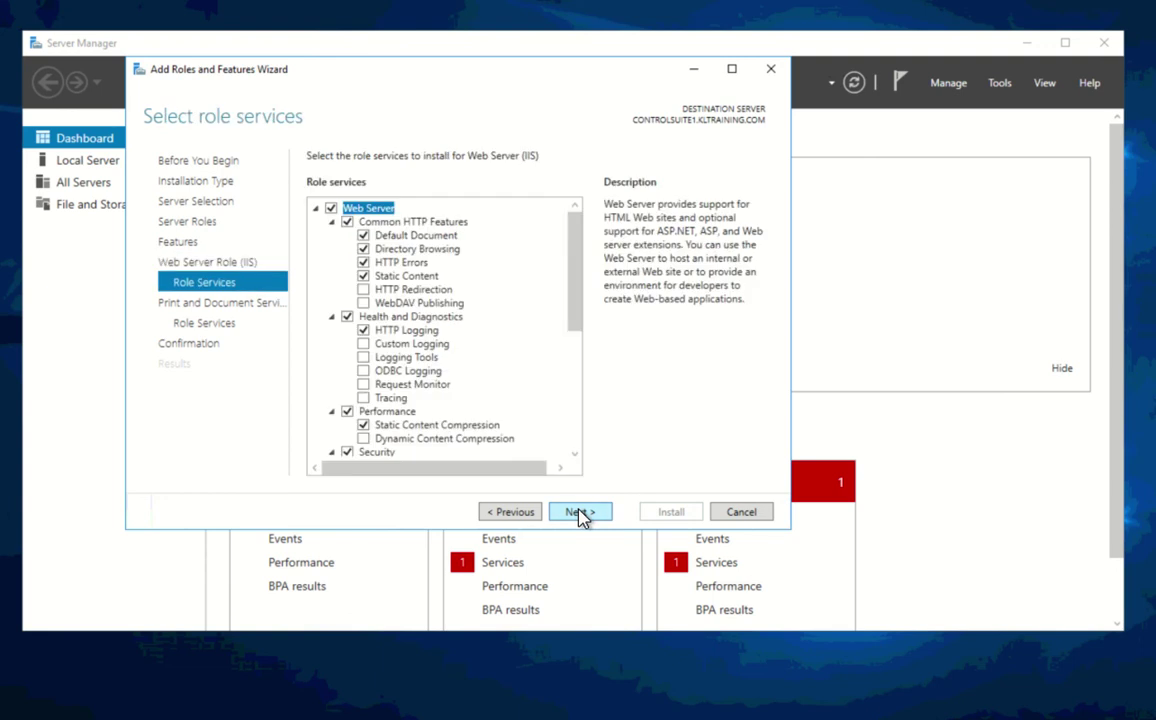
{"action": "left_click_drag", "start_coordinate": [576, 305], "coordinate": [560, 437]}
{"action": "left_click", "coordinate": [342, 342]}
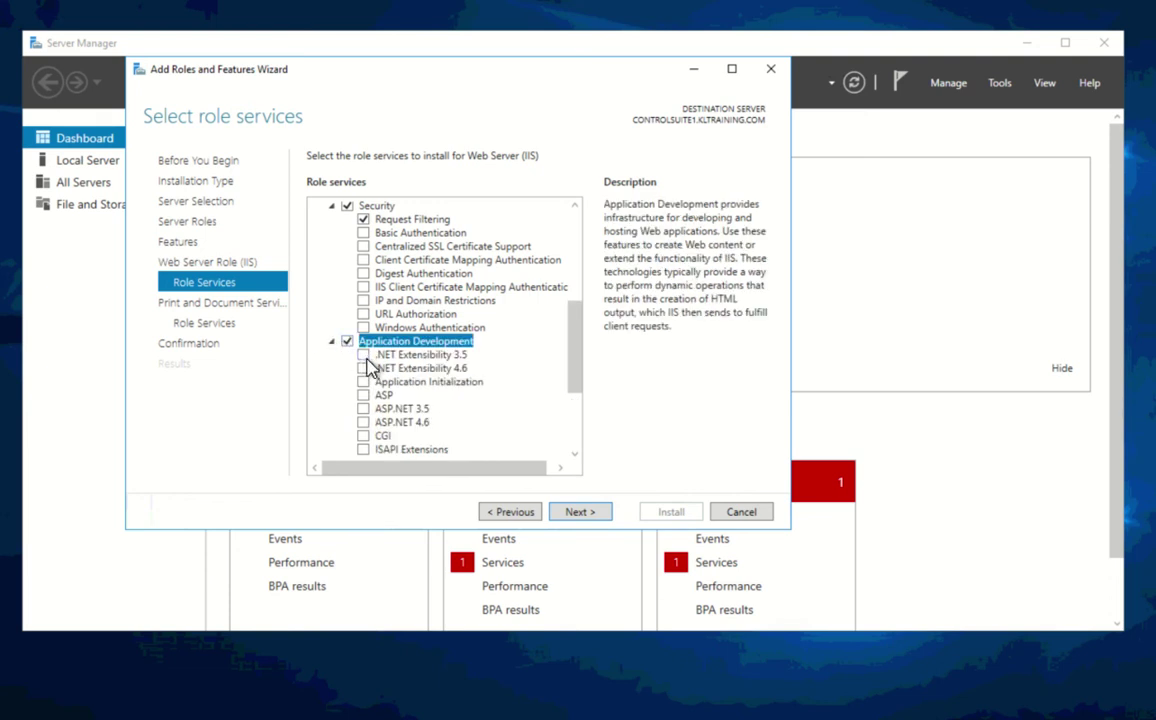
{"action": "left_click", "coordinate": [363, 356]}
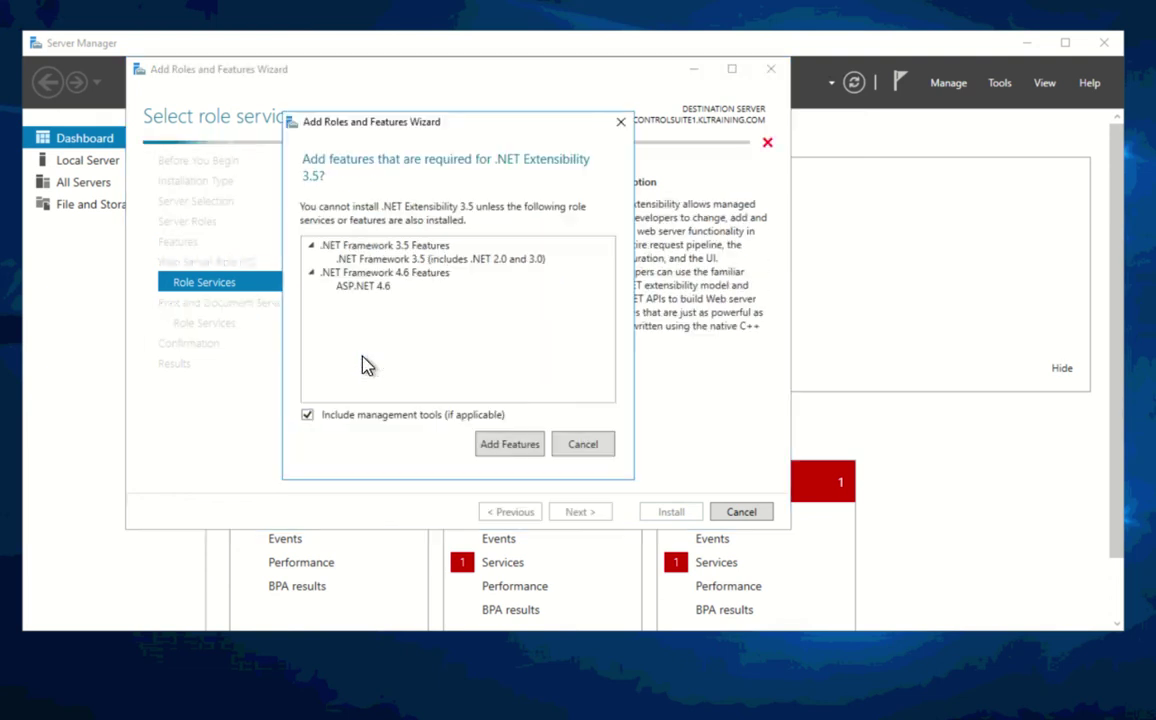
{"action": "left_click", "coordinate": [483, 450]}
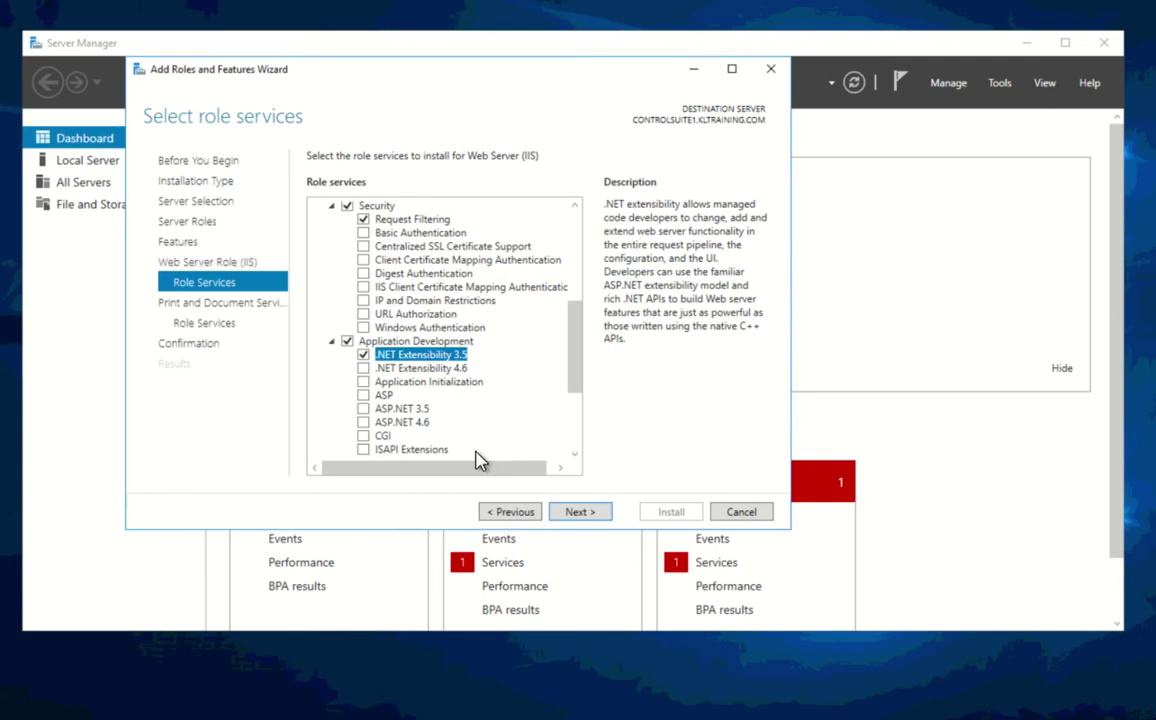
{"action": "left_click", "coordinate": [364, 368]}
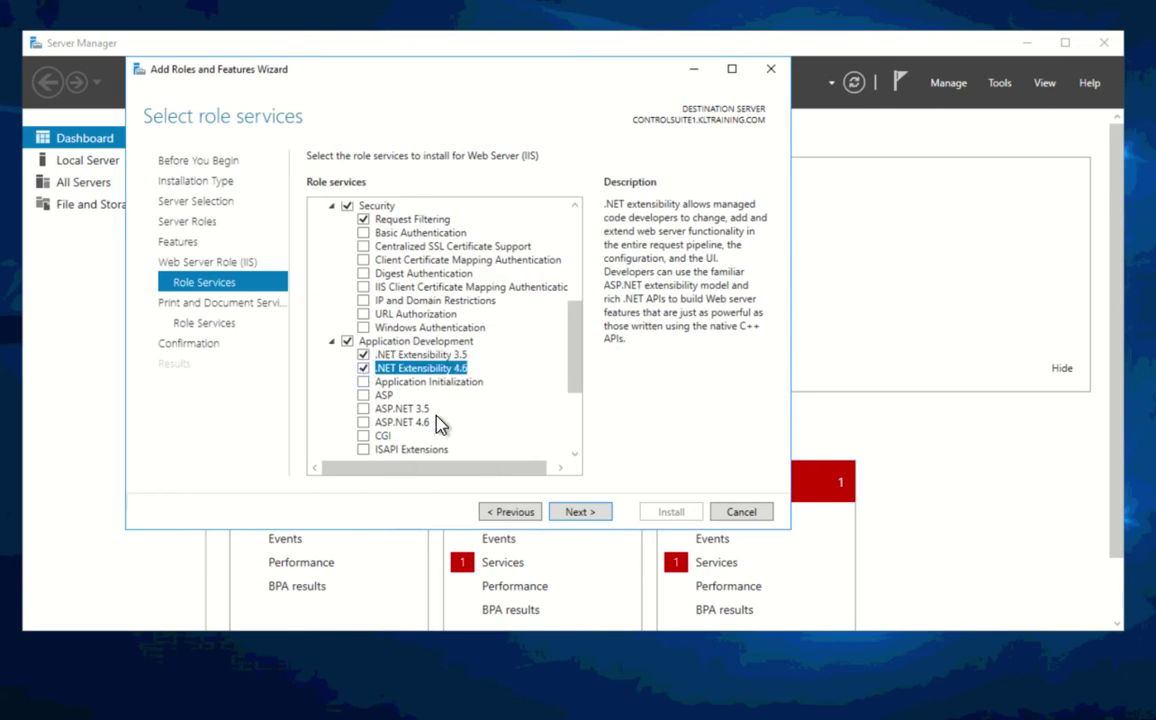
{"action": "left_click", "coordinate": [363, 383]}
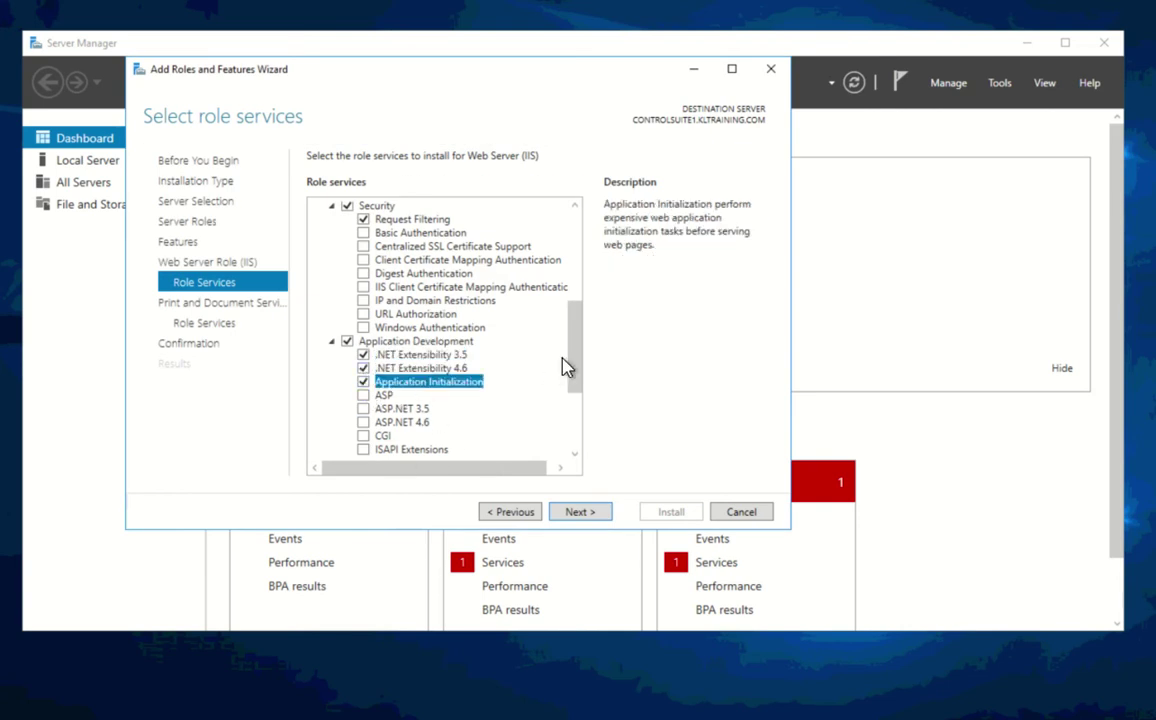
- Enable ASP.NET 3.5 with its required features and ASP.NET 4.6 under Application Development
{"action": "left_click_drag", "start_coordinate": [570, 369], "coordinate": [573, 431]}
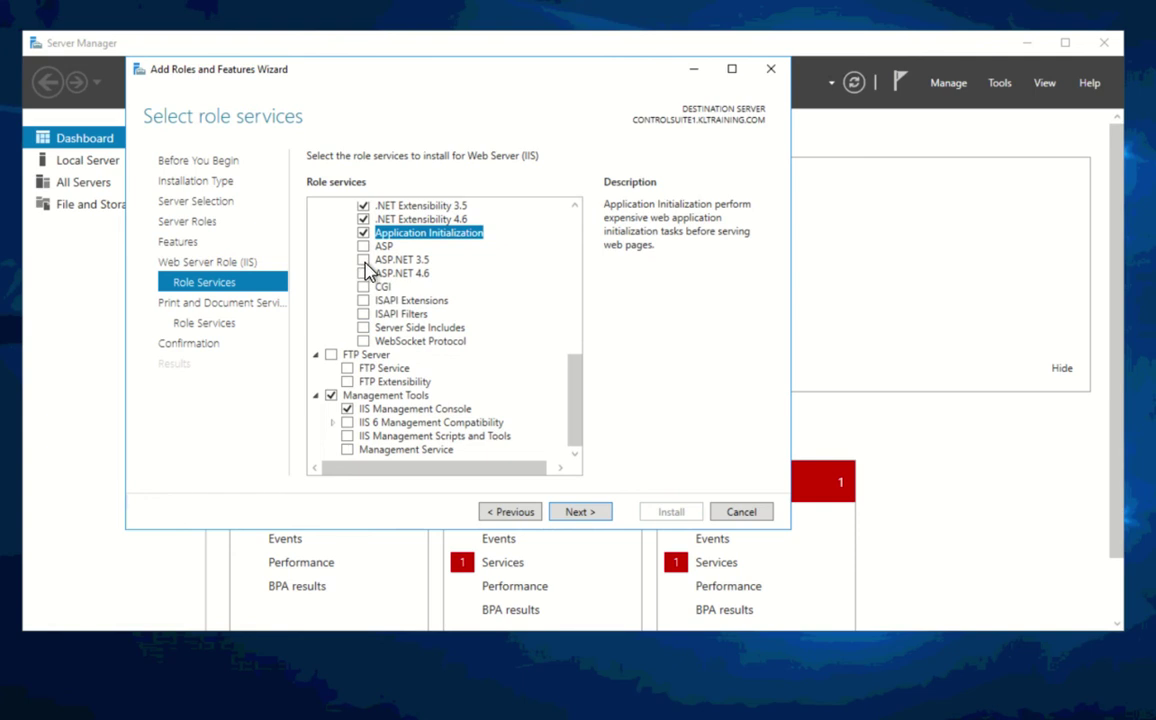
{"action": "left_click", "coordinate": [363, 260]}
{"action": "left_click", "coordinate": [505, 436]}
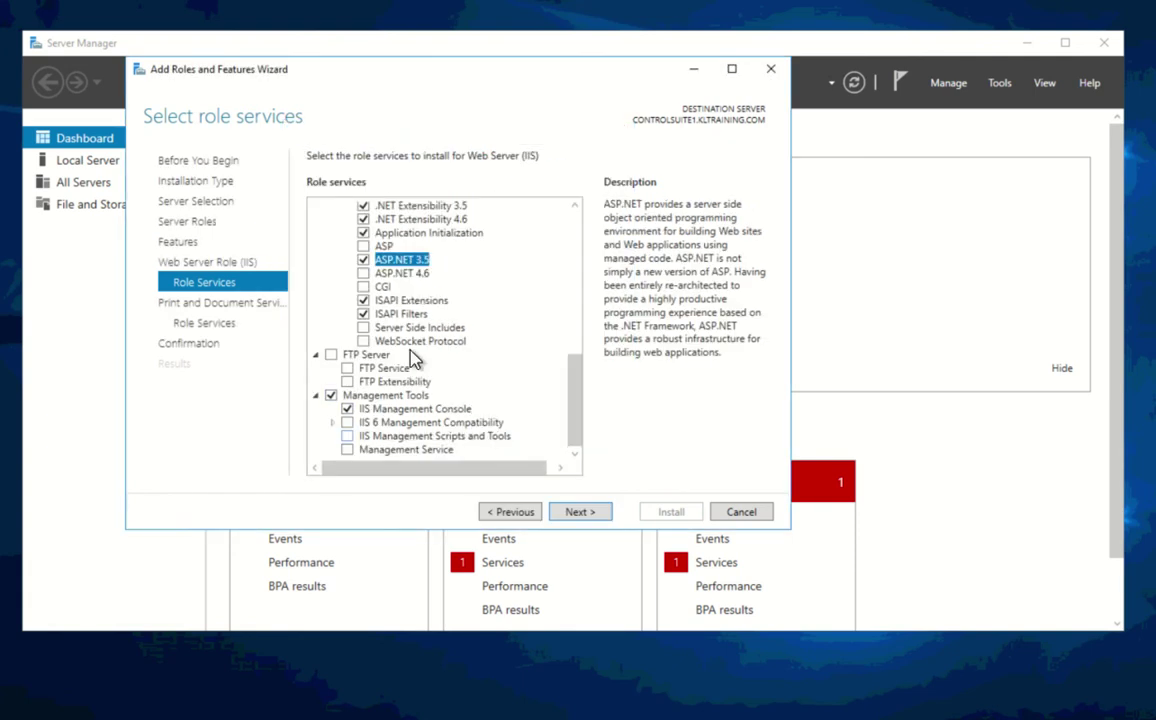
{"action": "left_click", "coordinate": [363, 273]}
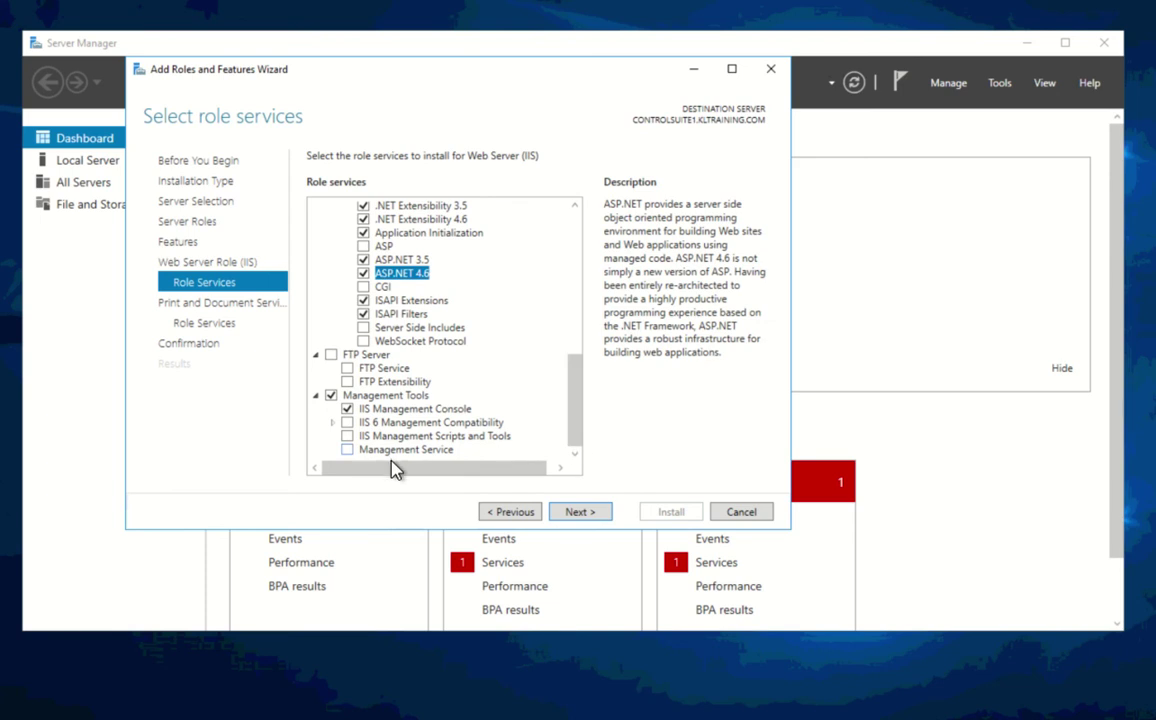
- Under the IIS Management Tools, enable IIS 6 Management Compatibility and include the IIS 6 Management Console
{"action": "left_click", "coordinate": [346, 424]}
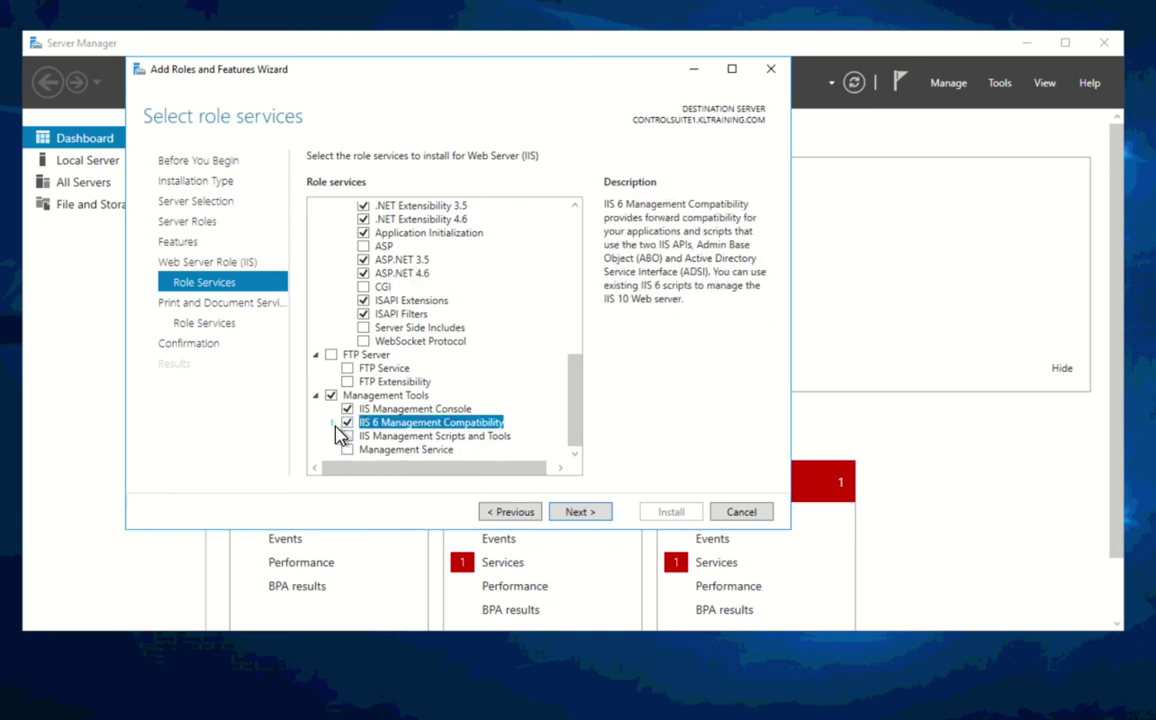
{"action": "left_click", "coordinate": [332, 423]}
{"action": "scroll", "coordinate": [388, 436], "scroll_direction": "down", "scroll_amount": 1}
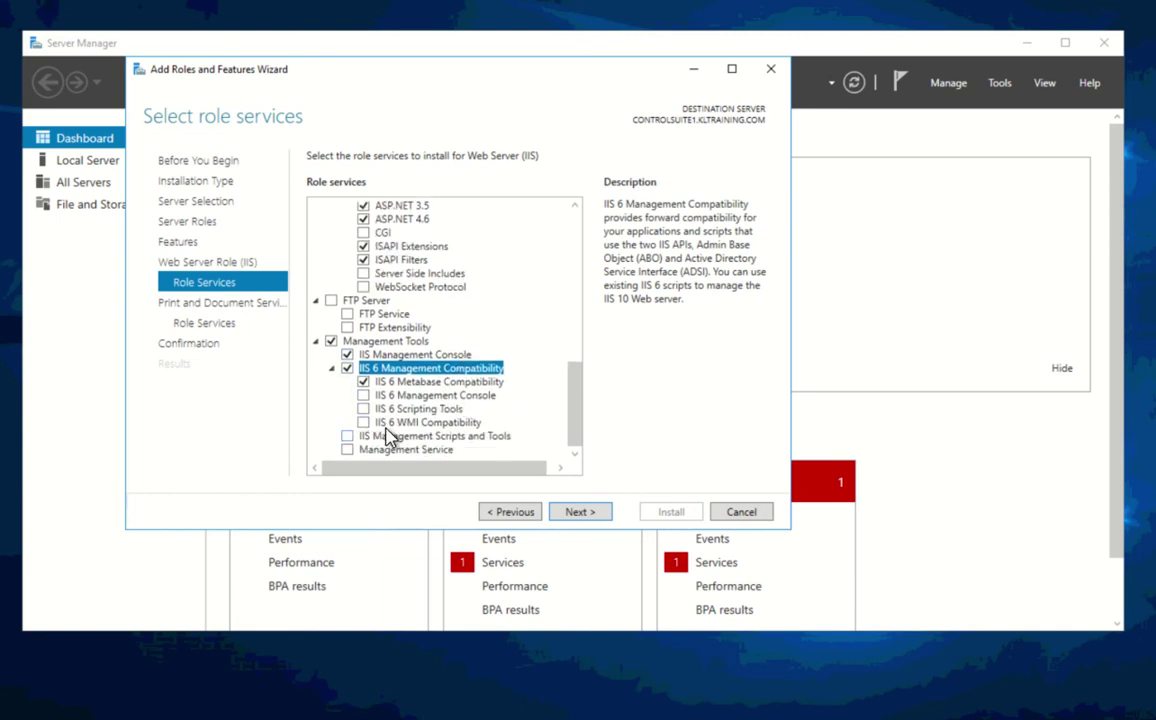
{"action": "left_click", "coordinate": [364, 396]}
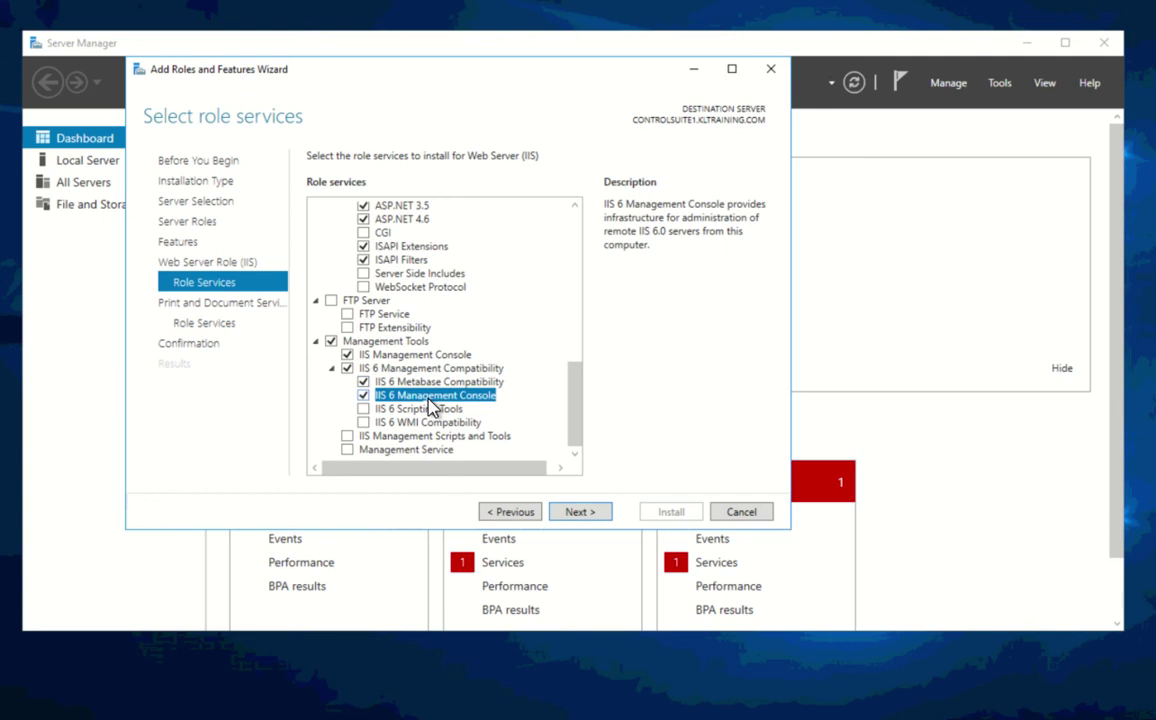
- Proceed to the Print and Document Services role services and enable LPD Service in addition to Print Server
{"action": "left_click", "coordinate": [598, 515]}
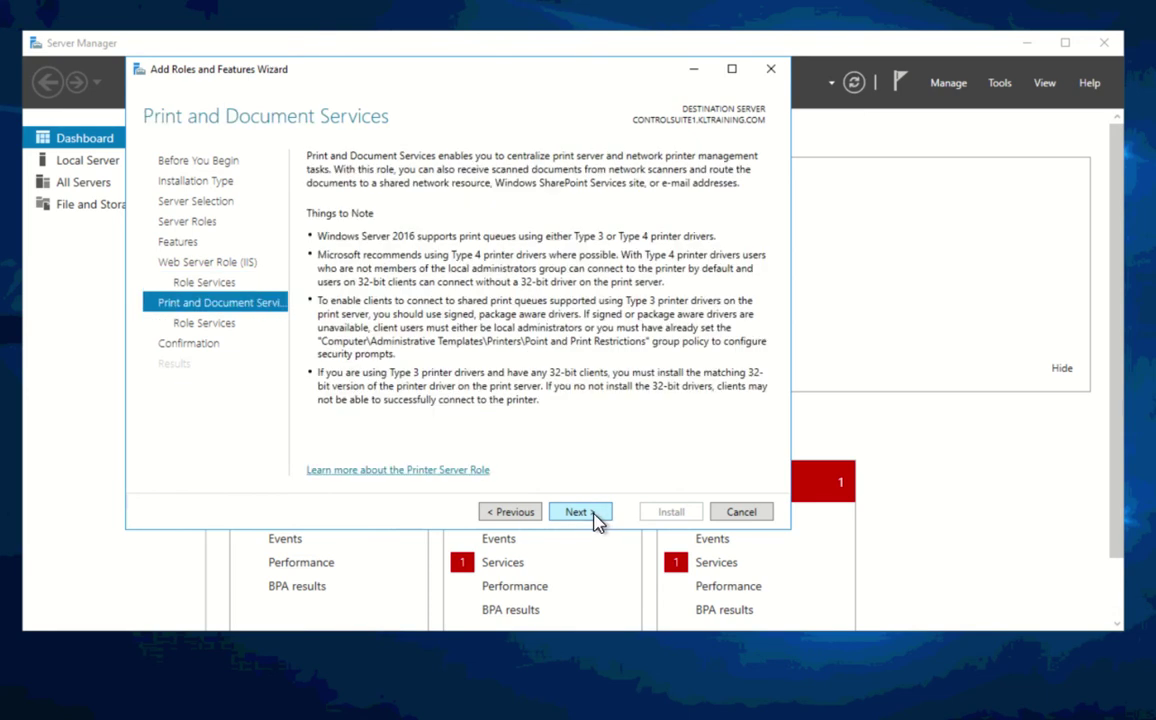
{"action": "left_click", "coordinate": [596, 517]}
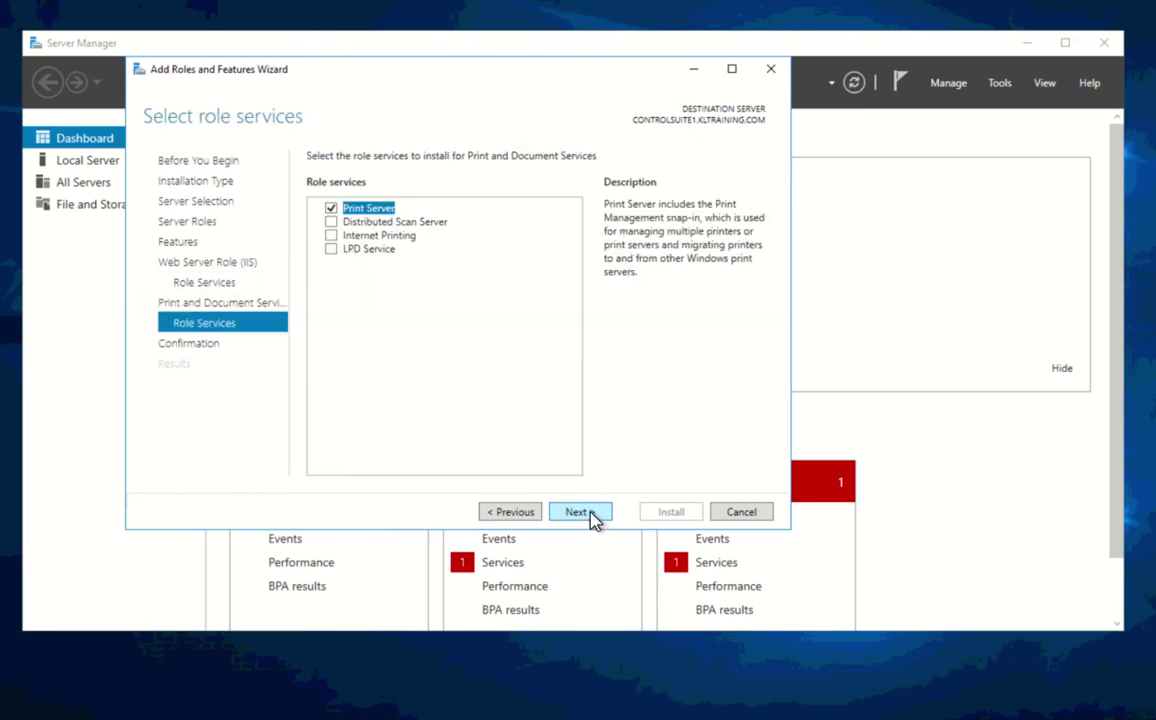
{"action": "left_click", "coordinate": [331, 249]}
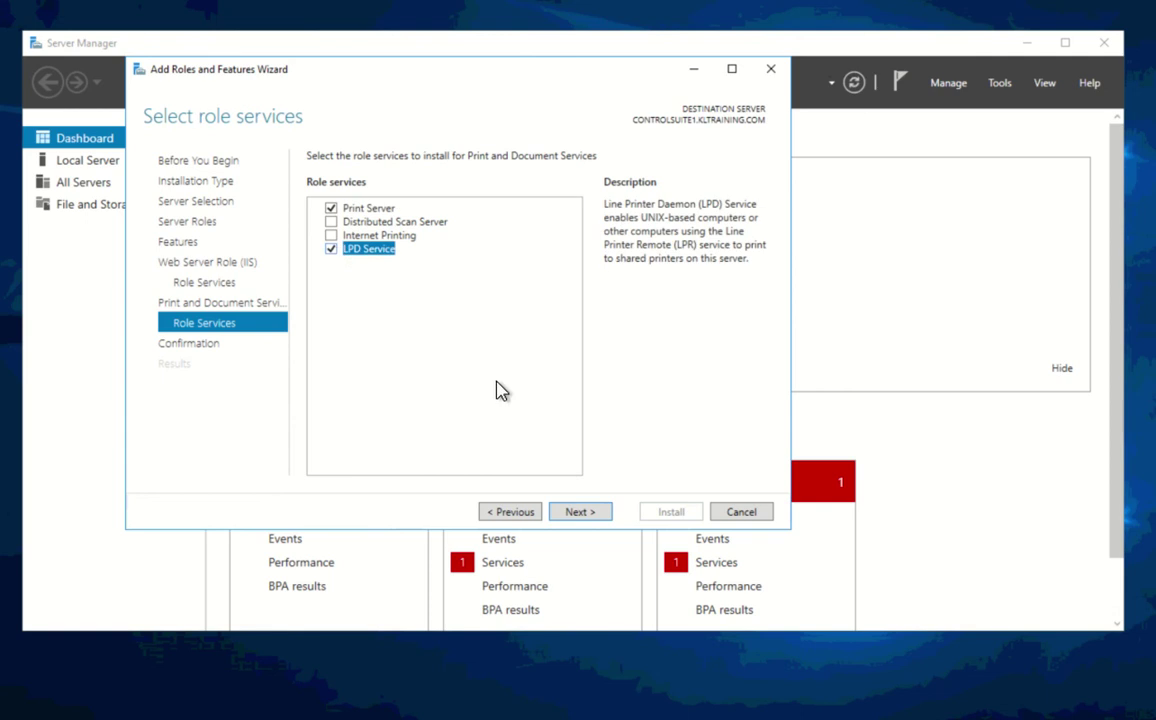
- Proceed to the installation confirmation and specify D:\sources\sxs, copied from the open sxs folder, as the alternate source path
{"action": "left_click", "coordinate": [597, 515]}
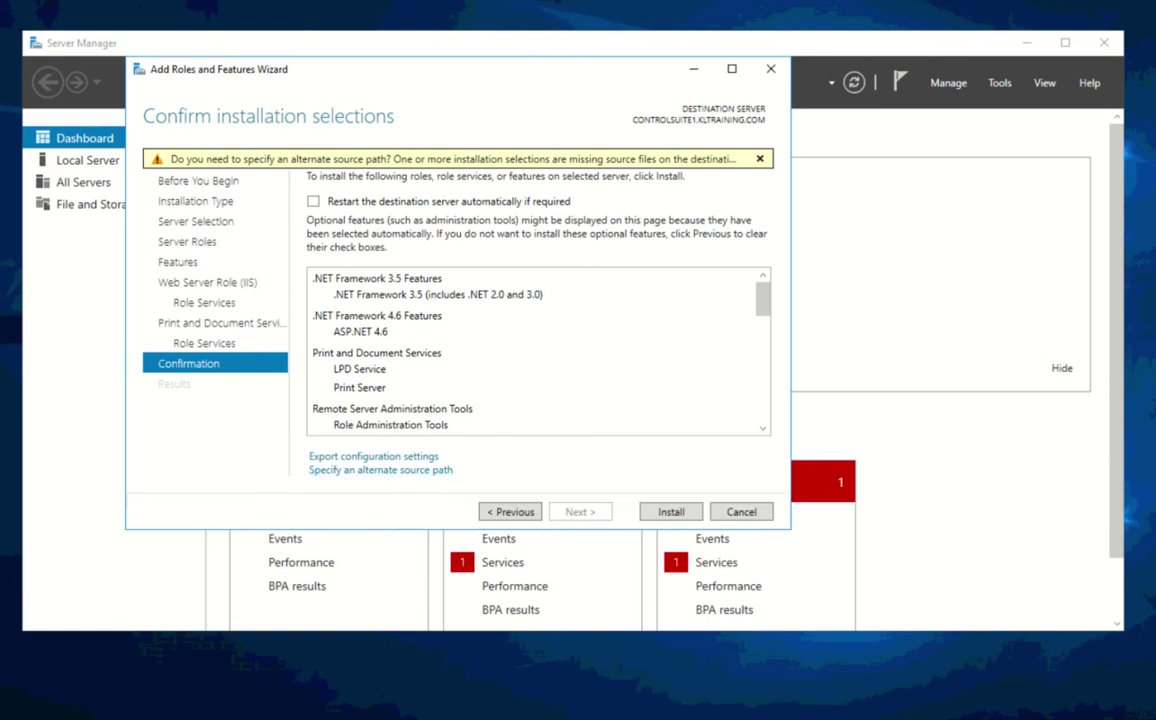
{"action": "left_click", "coordinate": [360, 470]}
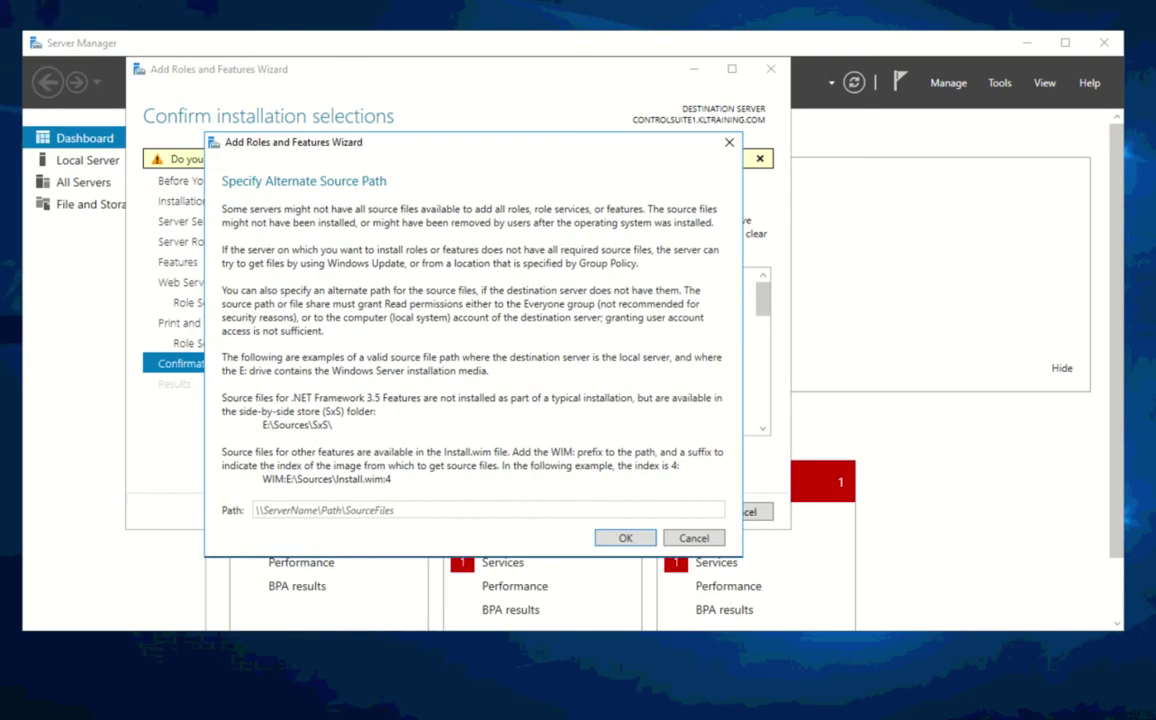
{"action": "left_click", "coordinate": [72, 717]}
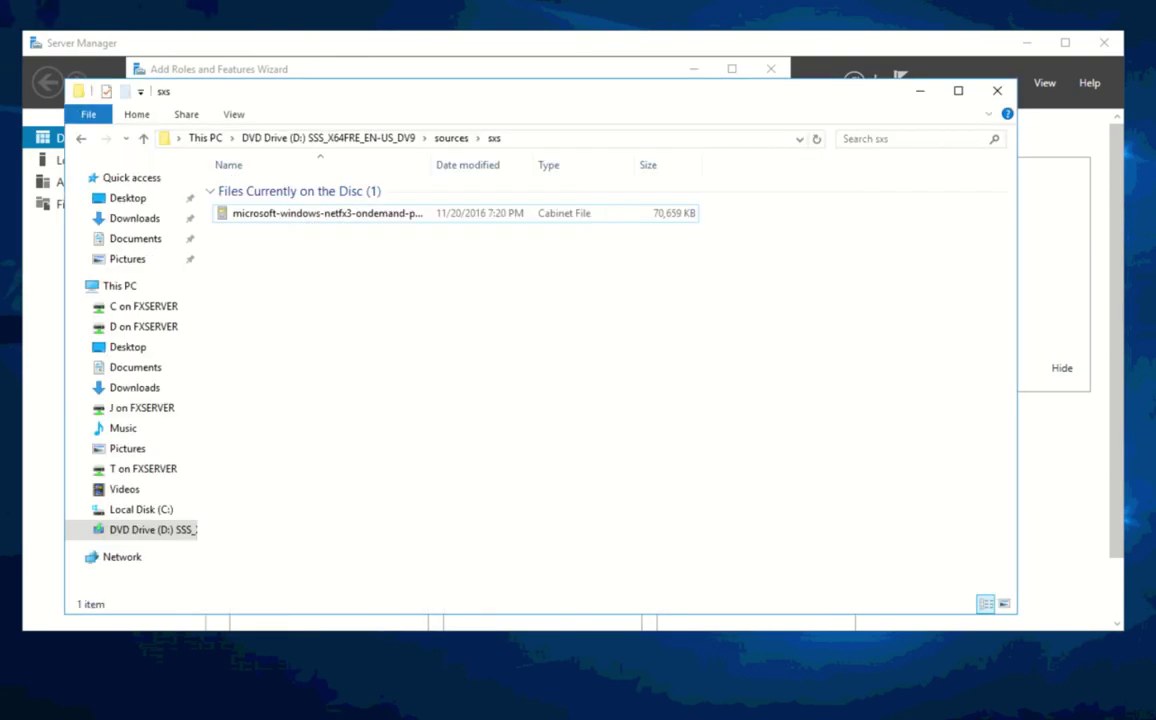
{"action": "left_click", "coordinate": [596, 142]}
{"action": "key", "text": "ctrl+c"}
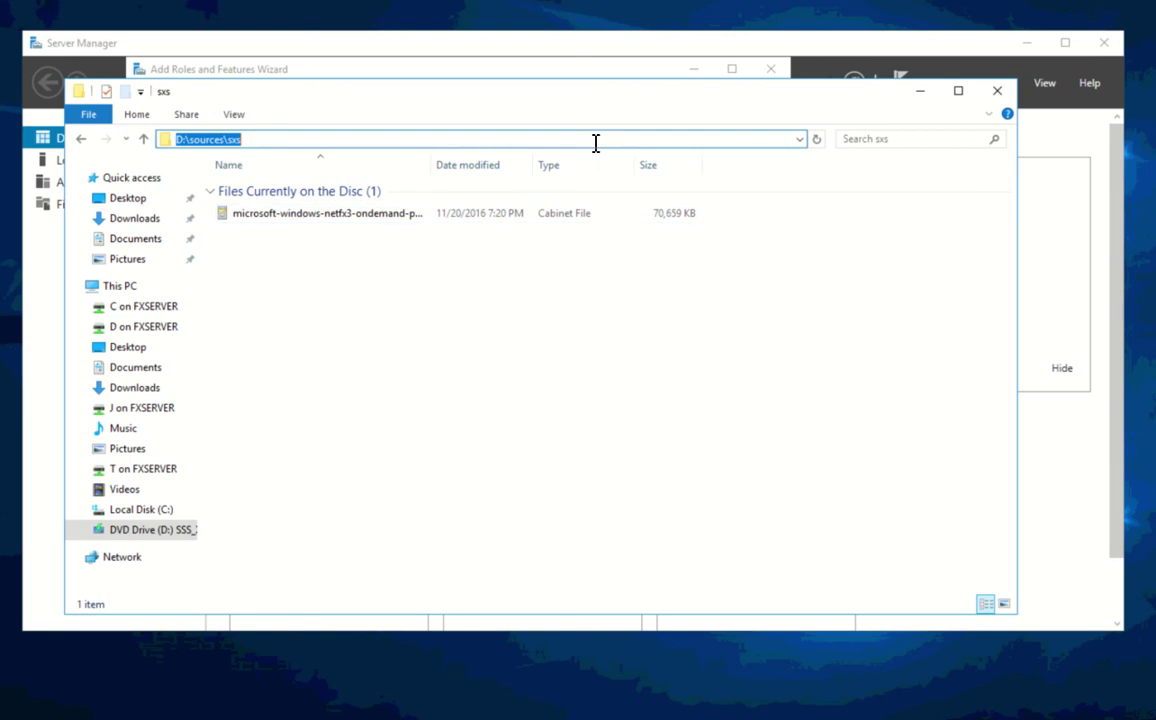
{"action": "left_click", "coordinate": [915, 91]}
{"action": "left_click", "coordinate": [490, 511]}
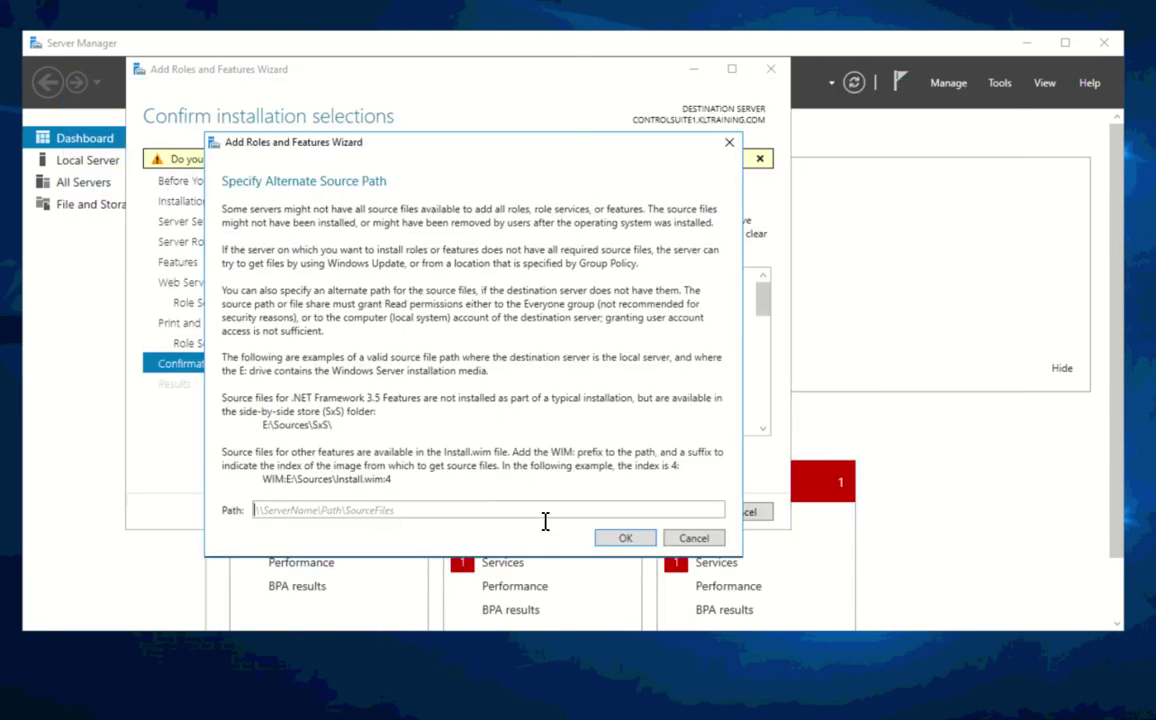
{"action": "key", "text": "ctrl+v"}
{"action": "left_click", "coordinate": [621, 540]}
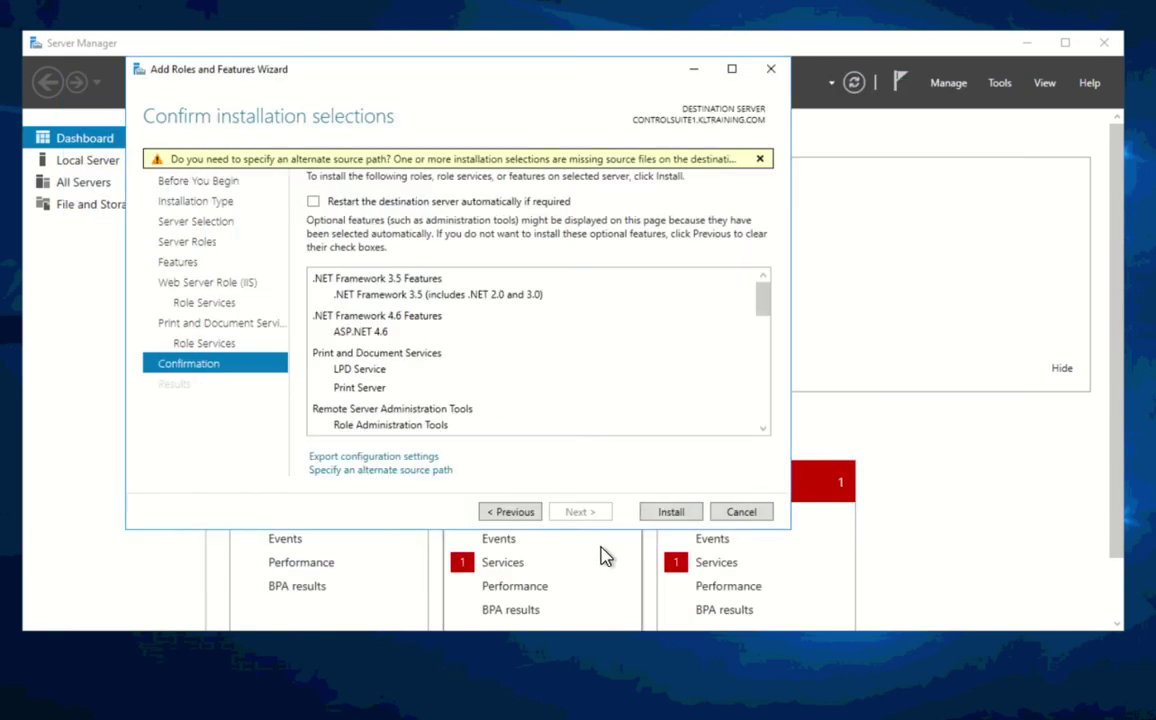
- Install the selected roles and features and close the wizard once the installation has finished
{"action": "left_click", "coordinate": [670, 512]}
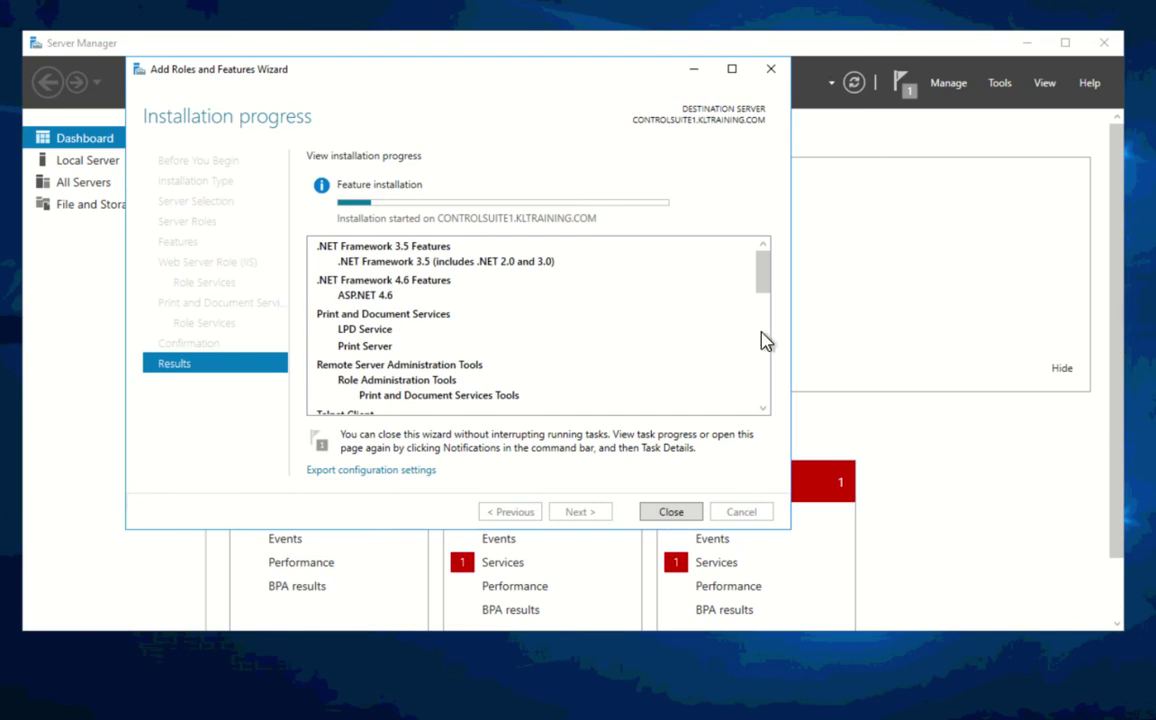
{"action": "mouse_move", "coordinate": [766, 289]}
{"action": "left_mouse_down"}
{"action": "mouse_move", "coordinate": [770, 302]}
{"action": "mouse_move", "coordinate": [757, 297]}
{"action": "left_mouse_up"}
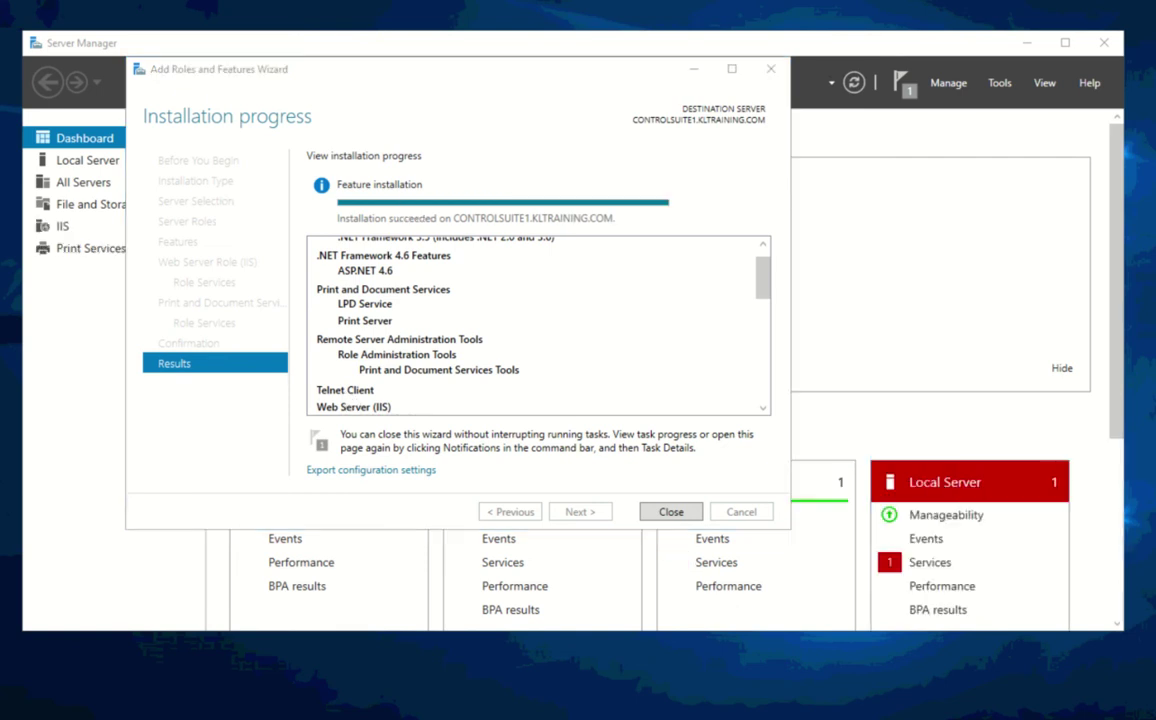
{"action": "left_click", "coordinate": [668, 513]}
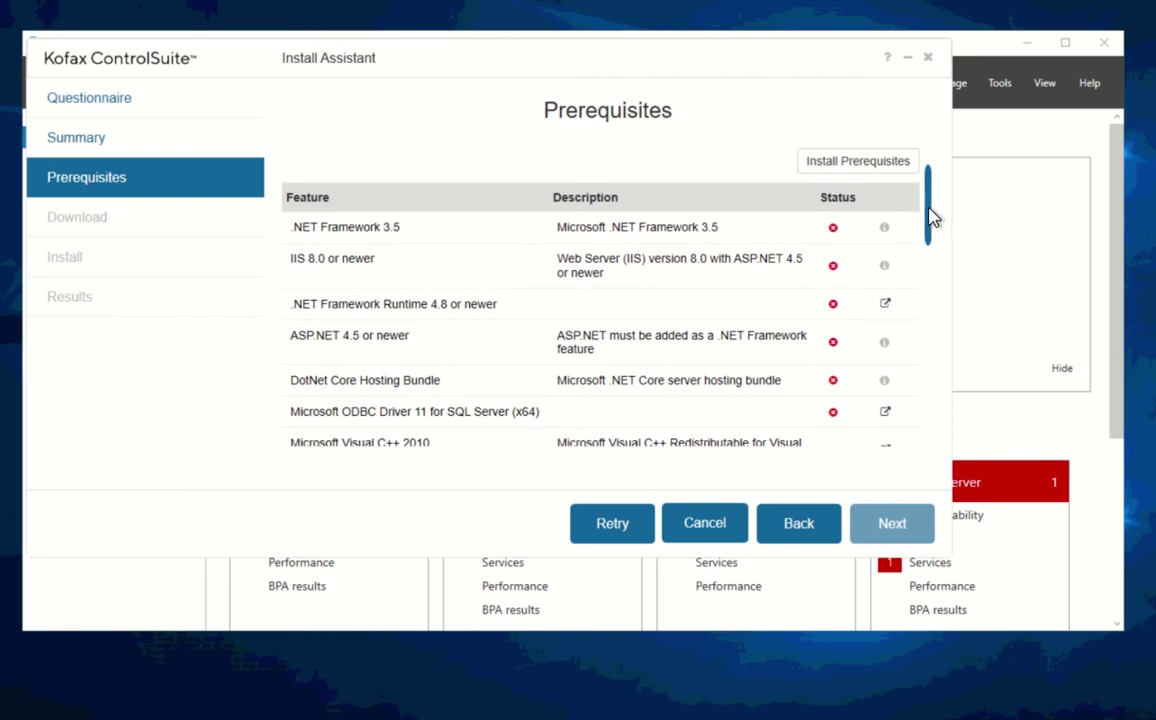
- Rerun the prerequisite check in the Kofax ControlSuite Install Assistant and review the software list
{"action": "left_click_drag", "start_coordinate": [930, 208], "coordinate": [933, 366]}
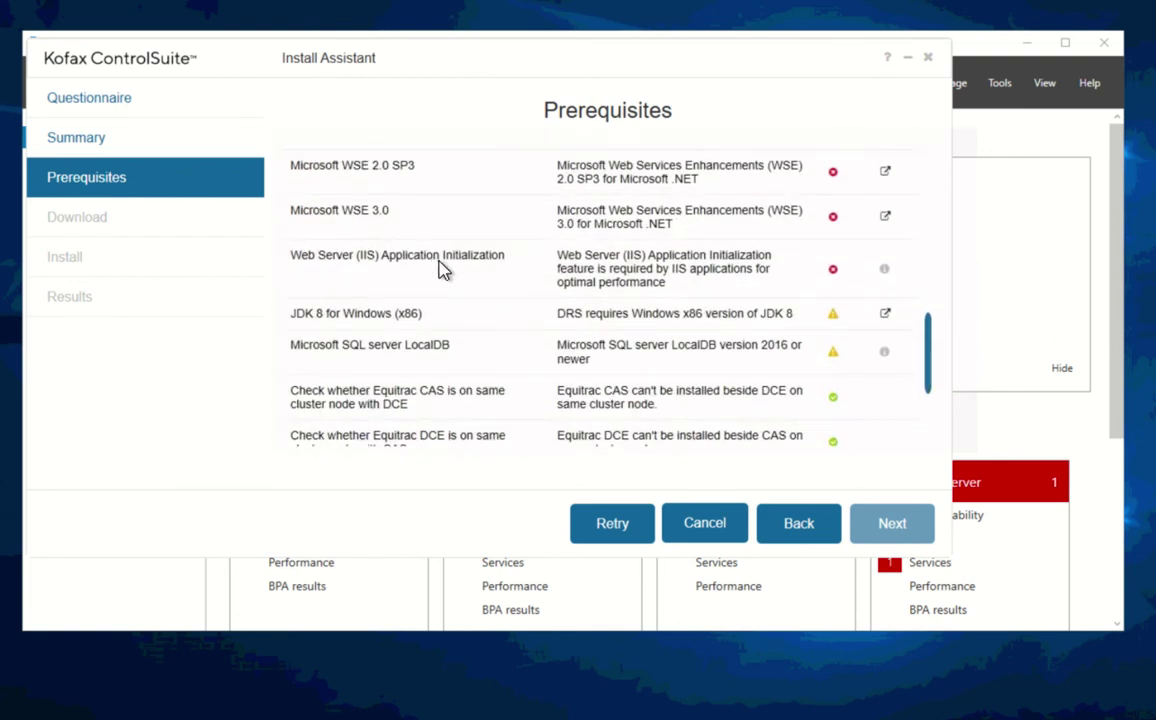
{"action": "left_click", "coordinate": [613, 531]}
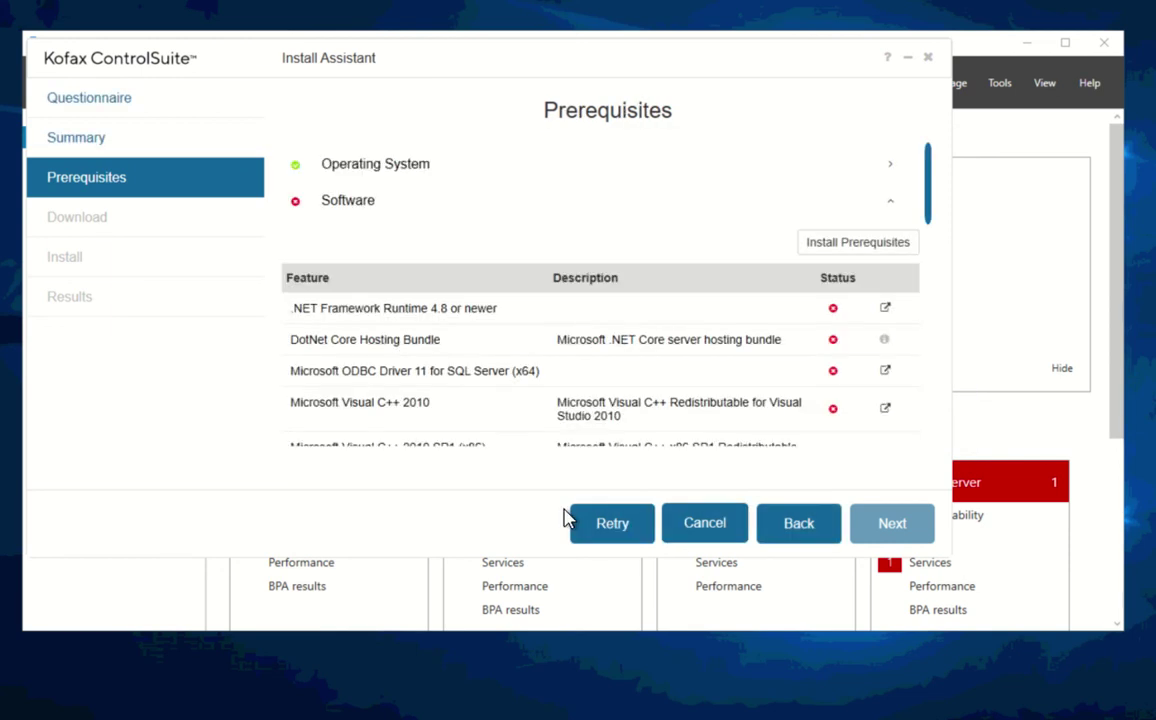
{"action": "scroll", "coordinate": [930, 203], "scroll_direction": "down", "scroll_amount": 1}
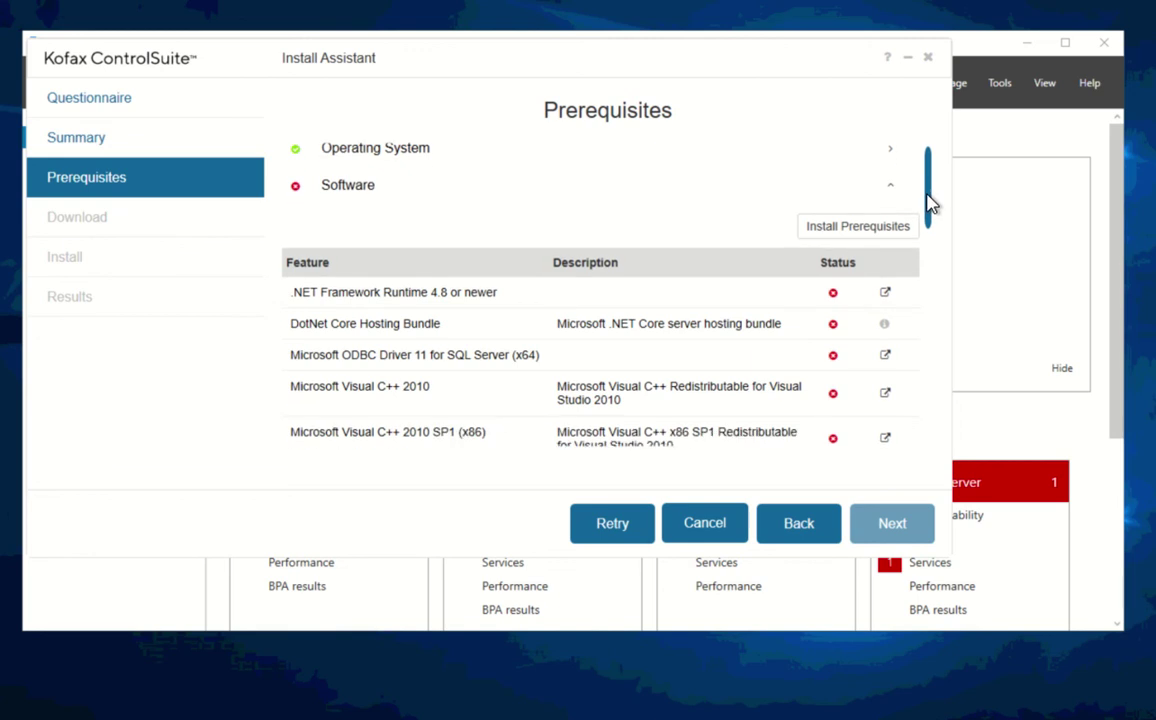
{"action": "mouse_move", "coordinate": [930, 203]}
{"action": "left_mouse_down"}
{"action": "mouse_move", "coordinate": [927, 423]}
{"action": "mouse_move", "coordinate": [903, 263]}
{"action": "mouse_move", "coordinate": [912, 207]}
{"action": "left_mouse_up"}
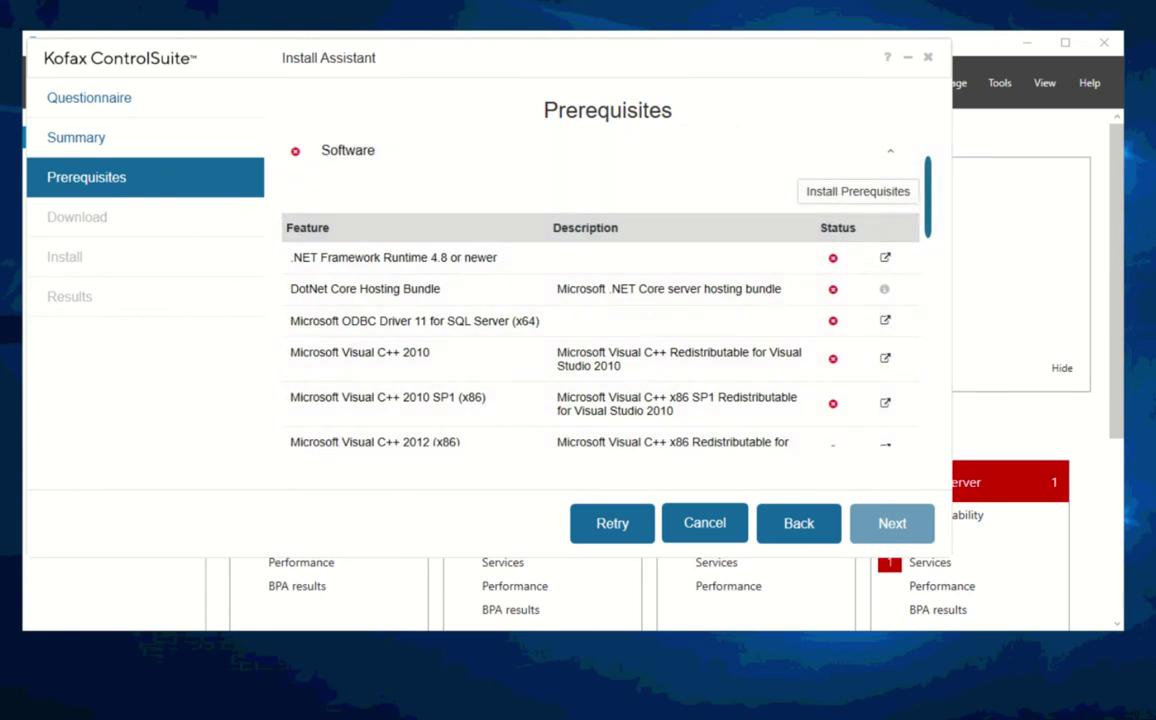
- Switch to File Explorer and open the Prerequisites folder inside 1.1.0.5.0 of the KofaxControlSuite_OfflineInstall_1.1.0.5 package
{"action": "left_click", "coordinate": [150, 716]}
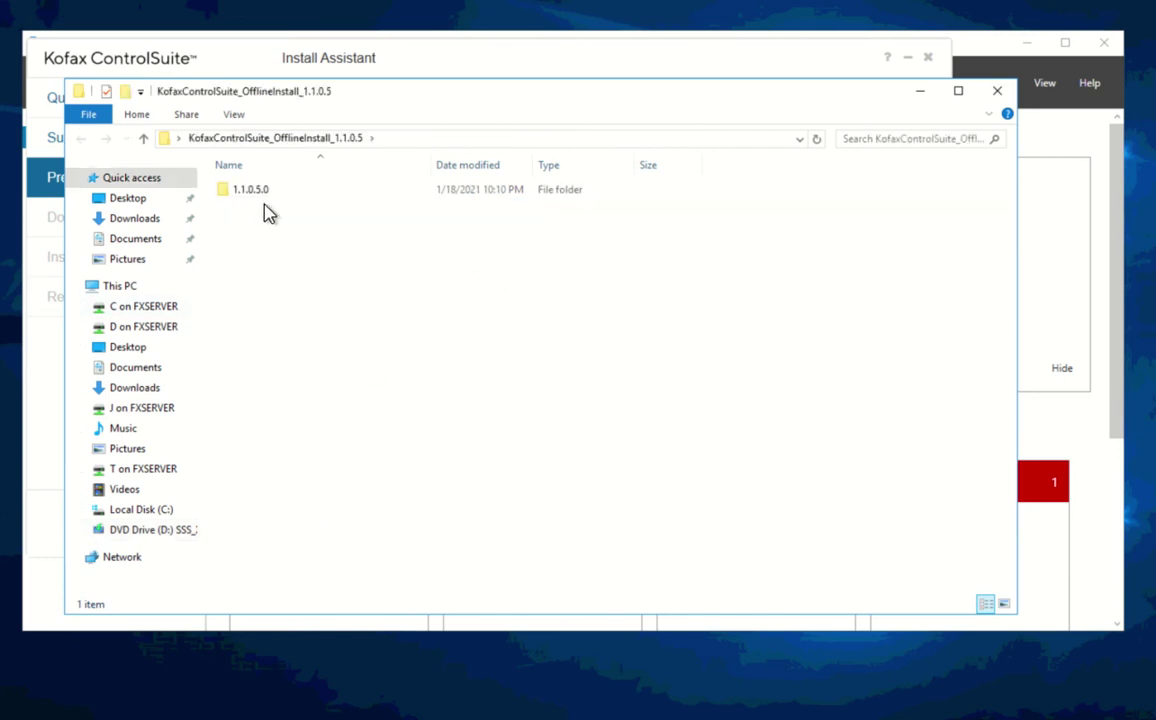
{"action": "double_click", "coordinate": [256, 189]}
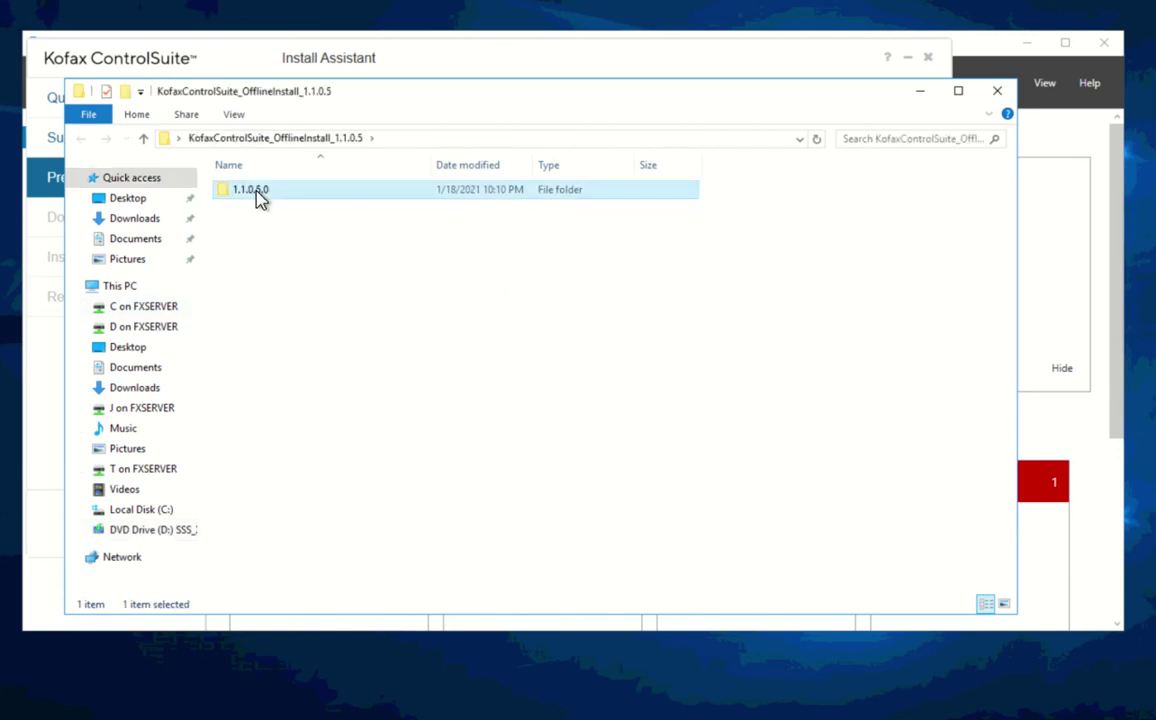
{"action": "double_click", "coordinate": [262, 262]}
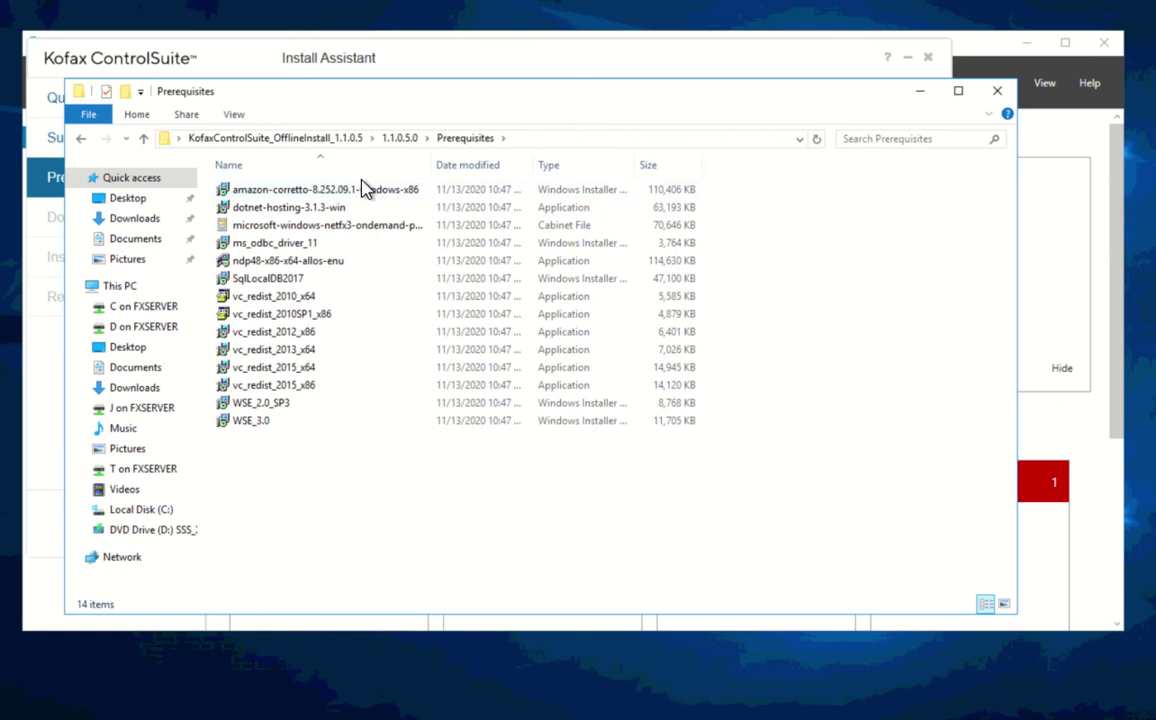
- Install Amazon Corretto 8 (x86) from amazon-corretto-8.252.09.1-windows-x86 with the default features and location
{"action": "left_click", "coordinate": [325, 191]}
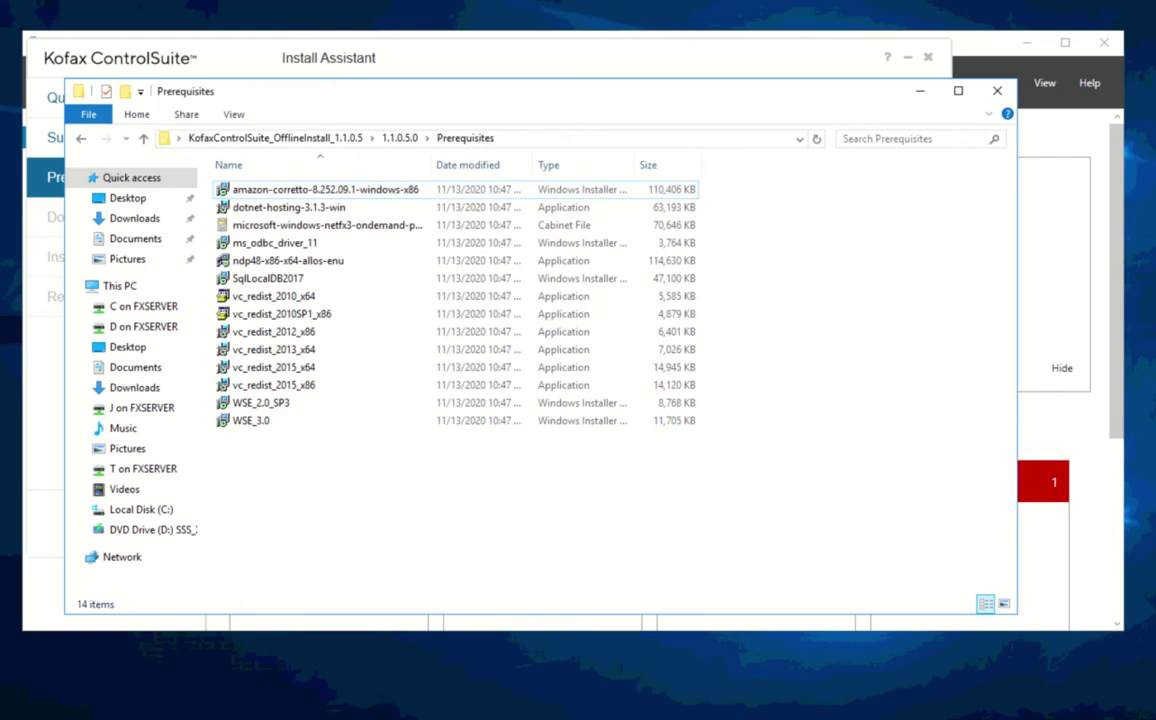
{"action": "left_click", "coordinate": [288, 194]}
{"action": "double_click", "coordinate": [288, 194]}
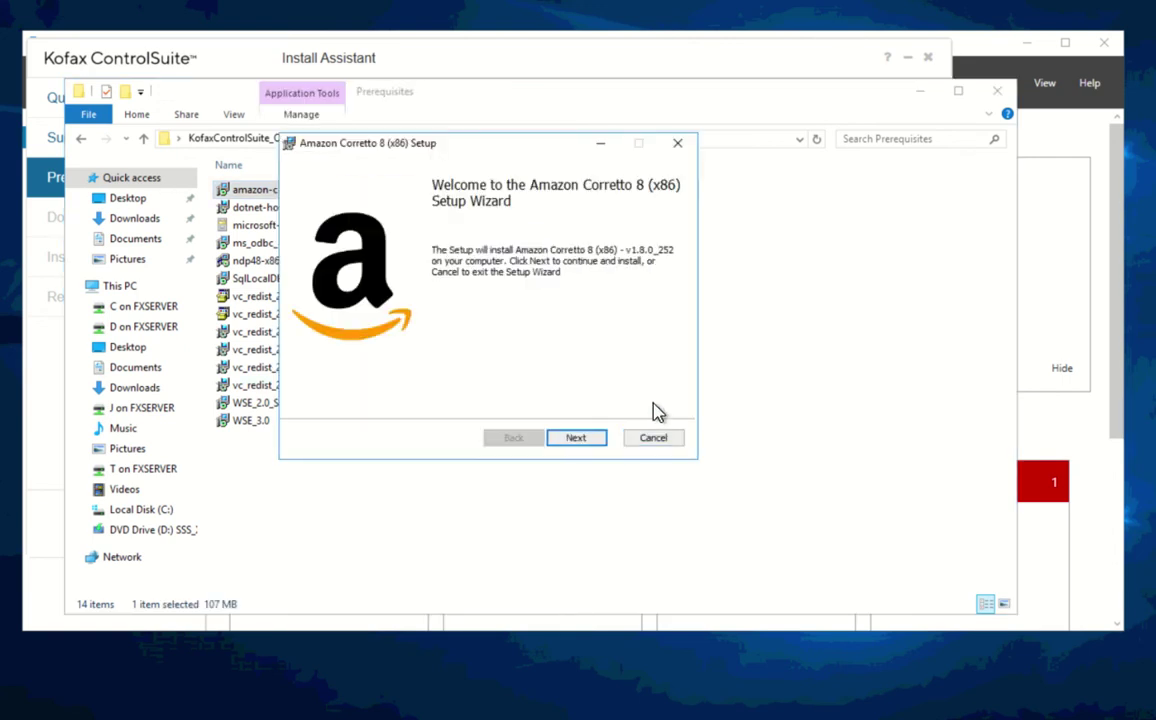
{"action": "left_click", "coordinate": [590, 439]}
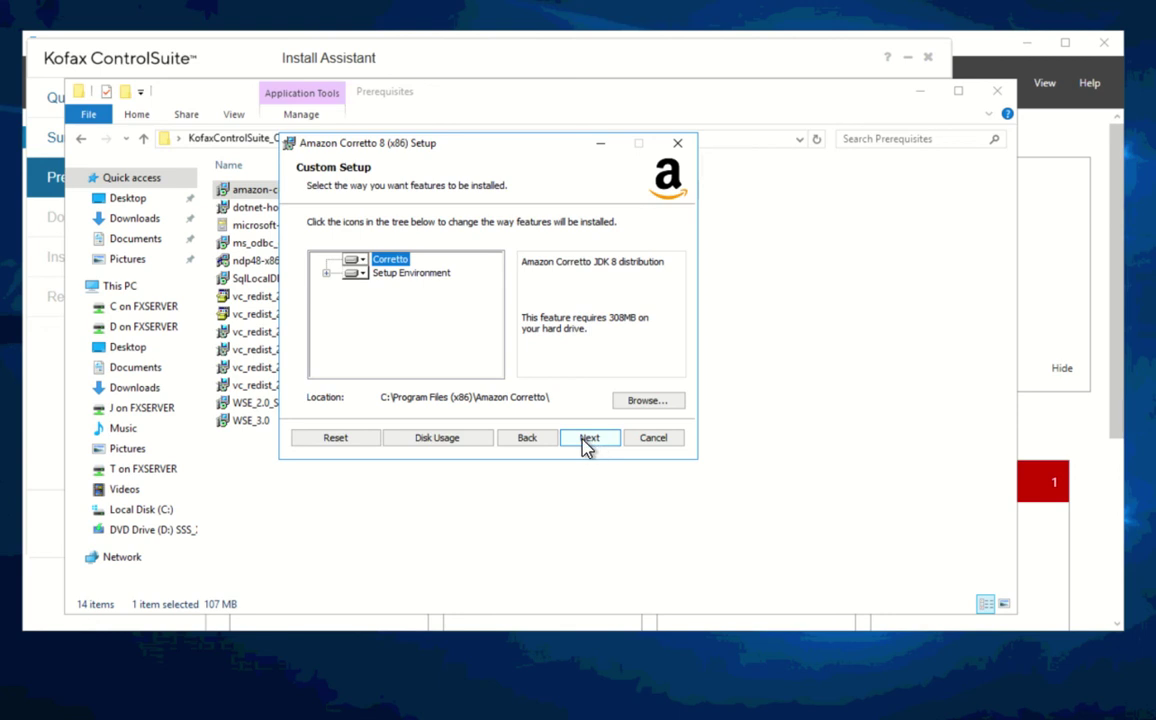
{"action": "left_click", "coordinate": [587, 440]}
{"action": "left_click", "coordinate": [583, 440]}
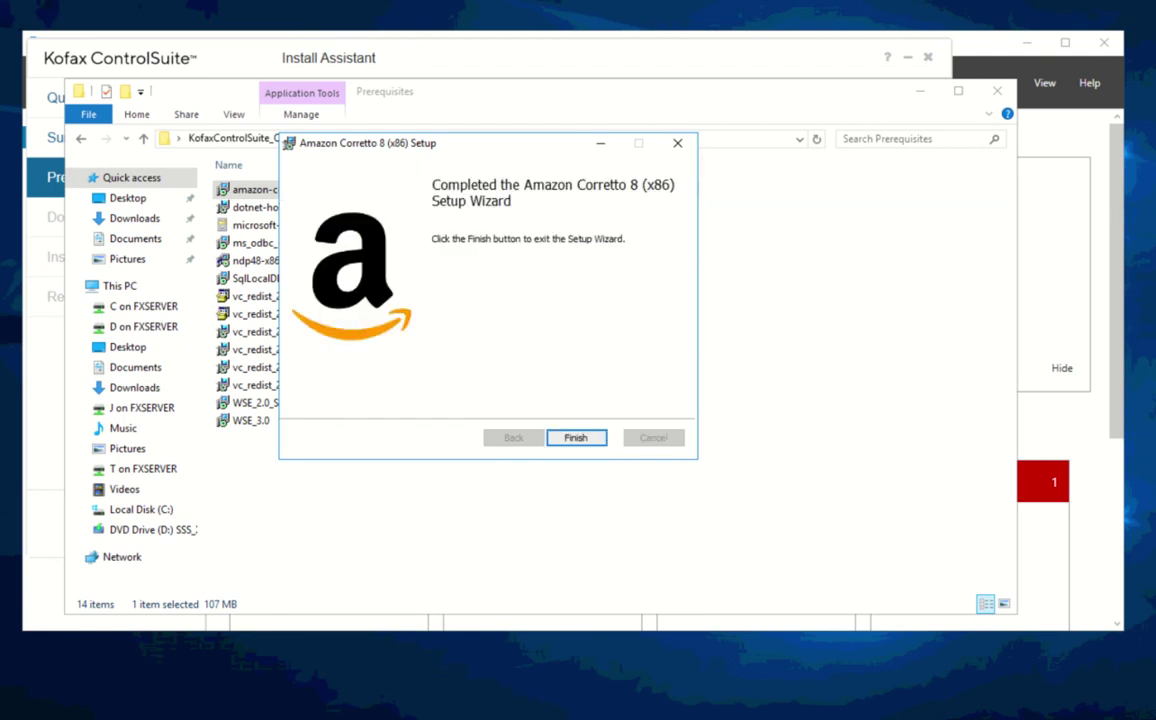
{"action": "left_click", "coordinate": [575, 438]}
- Examine the other installers in the Prerequisites folder and compare them with the Install Assistant's software list
{"action": "left_click", "coordinate": [286, 209]}
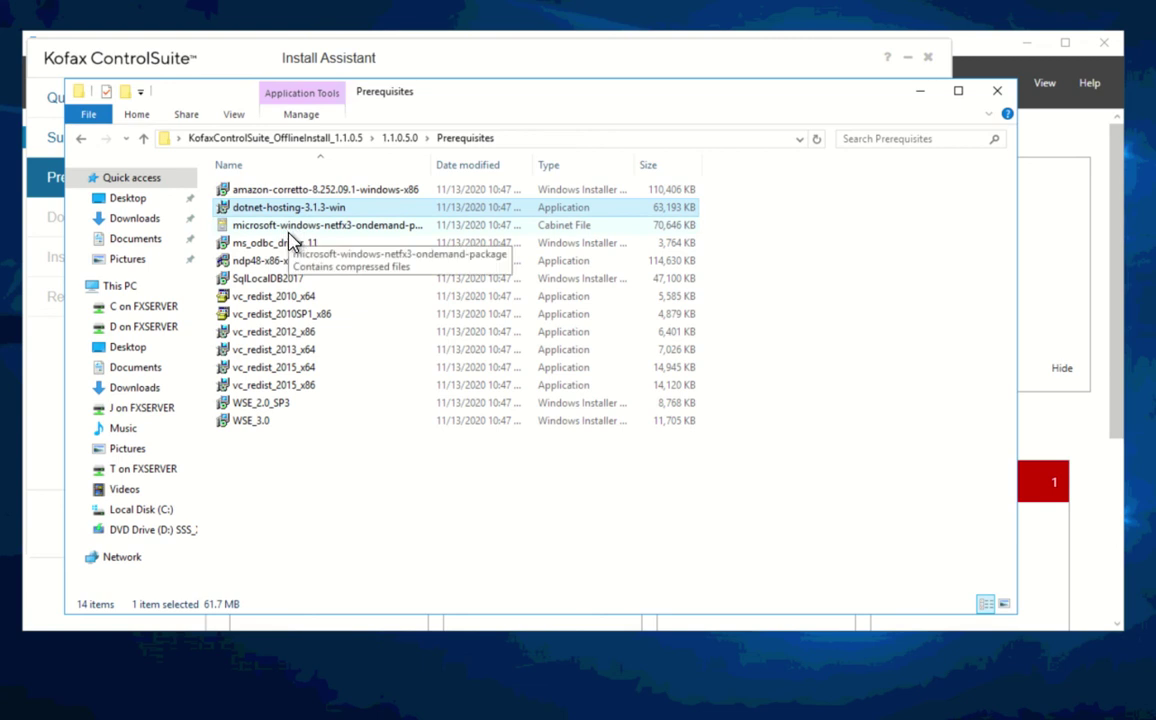
{"action": "left_click", "coordinate": [289, 227]}
{"action": "left_click", "coordinate": [290, 243]}
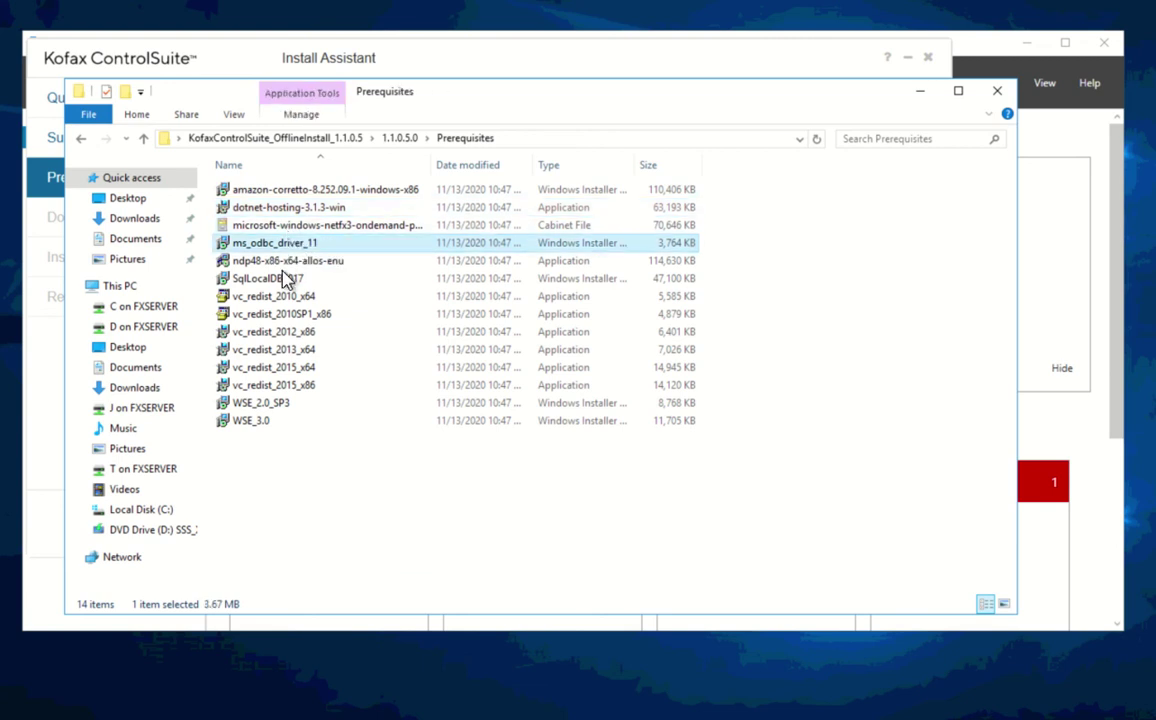
{"action": "left_click", "coordinate": [284, 262]}
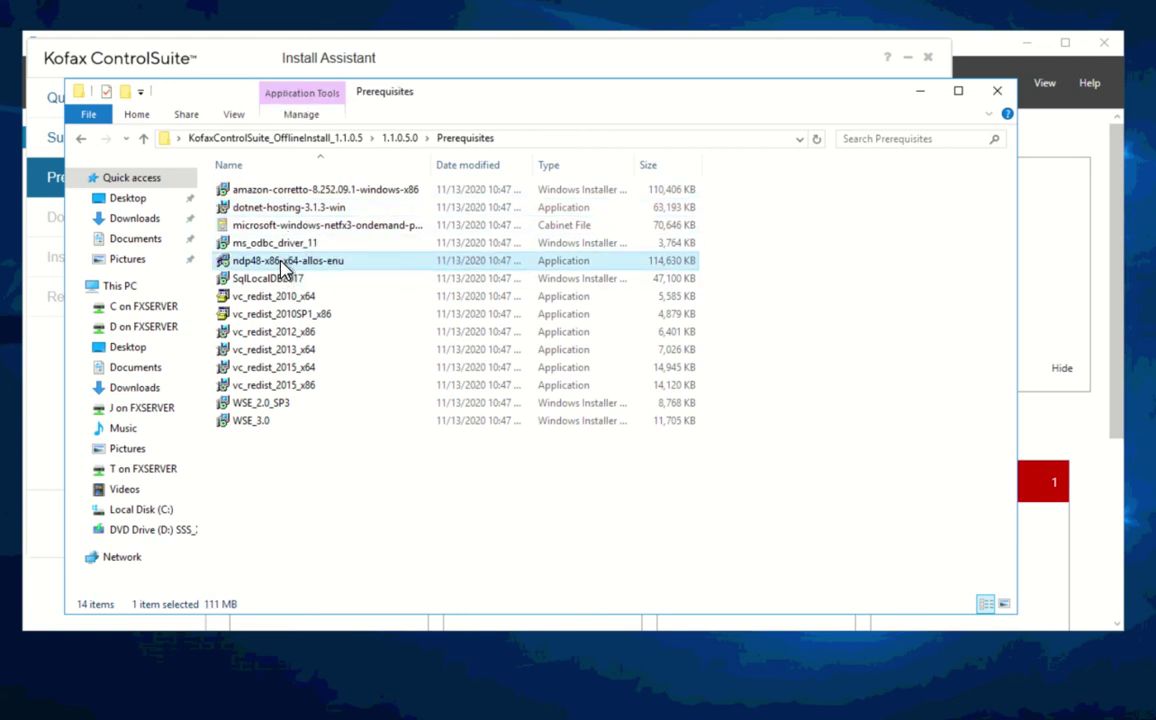
{"action": "left_click", "coordinate": [278, 246]}
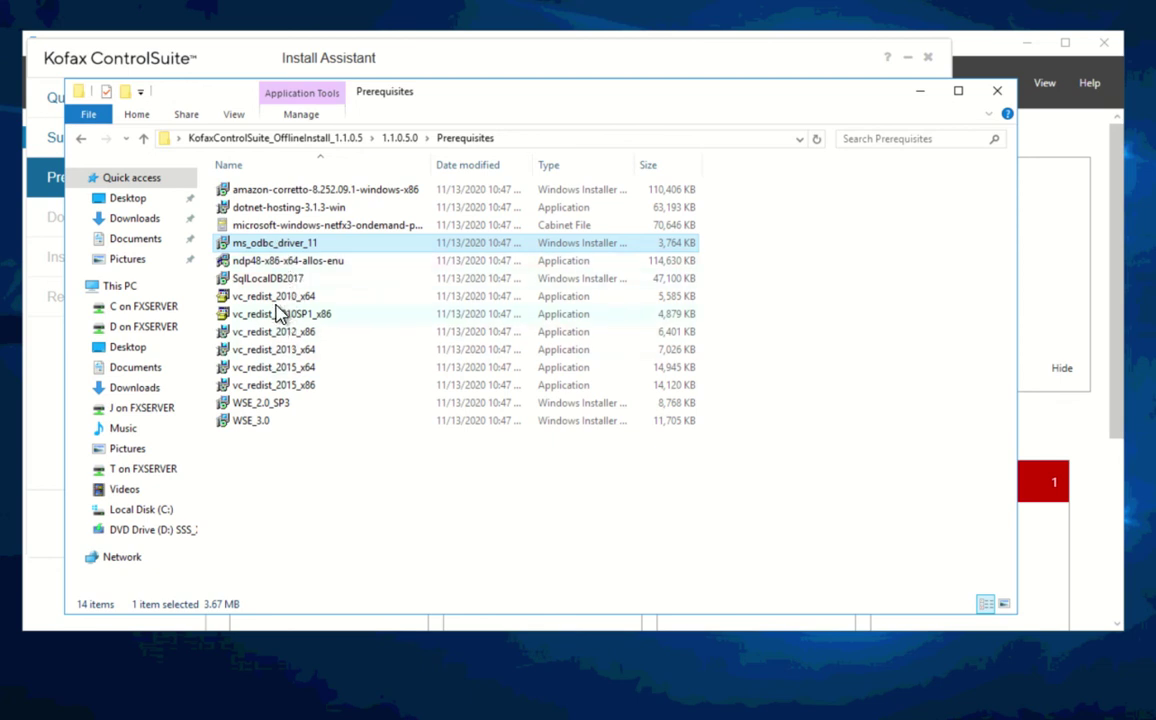
{"action": "left_click", "coordinate": [256, 293]}
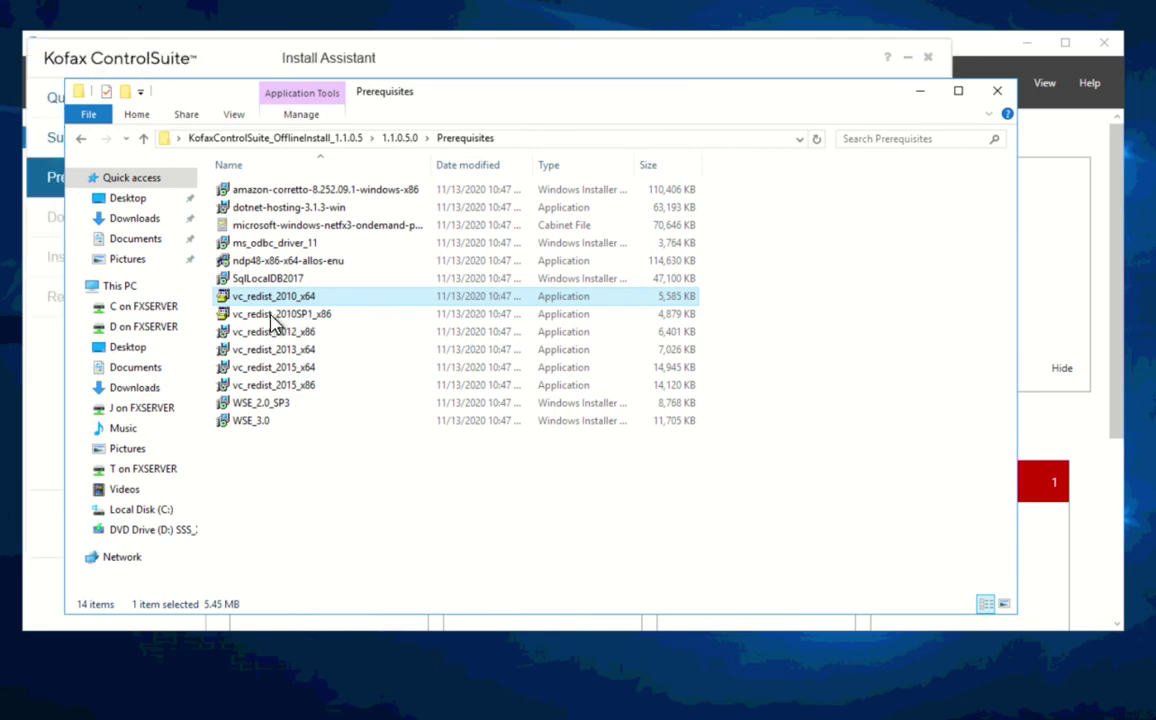
{"action": "left_click", "coordinate": [268, 313]}
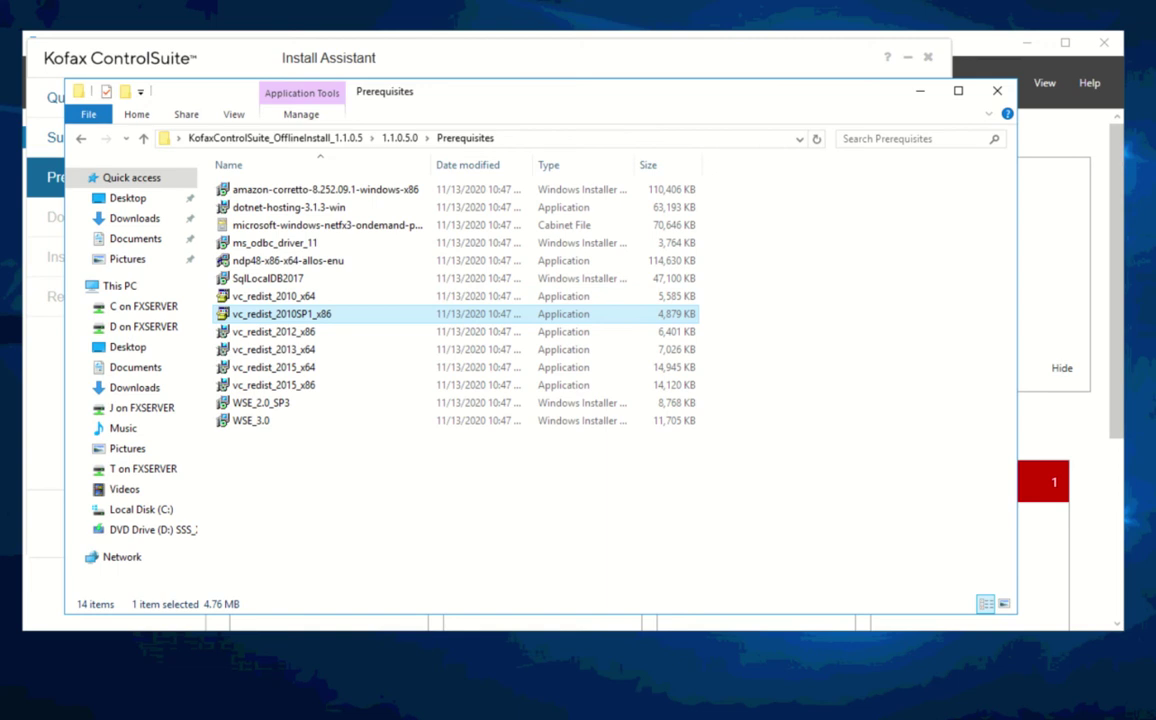
{"action": "scroll", "coordinate": [420, 335], "scroll_direction": "up", "scroll_amount": 1}
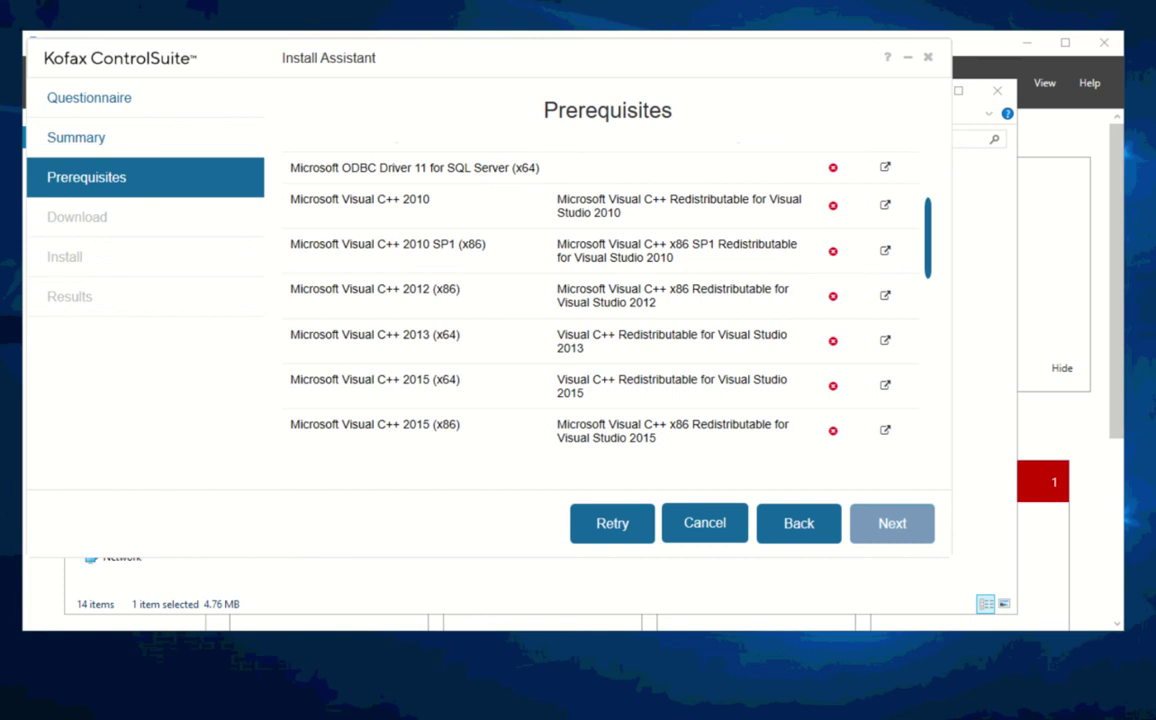
{"action": "left_click", "coordinate": [133, 604]}
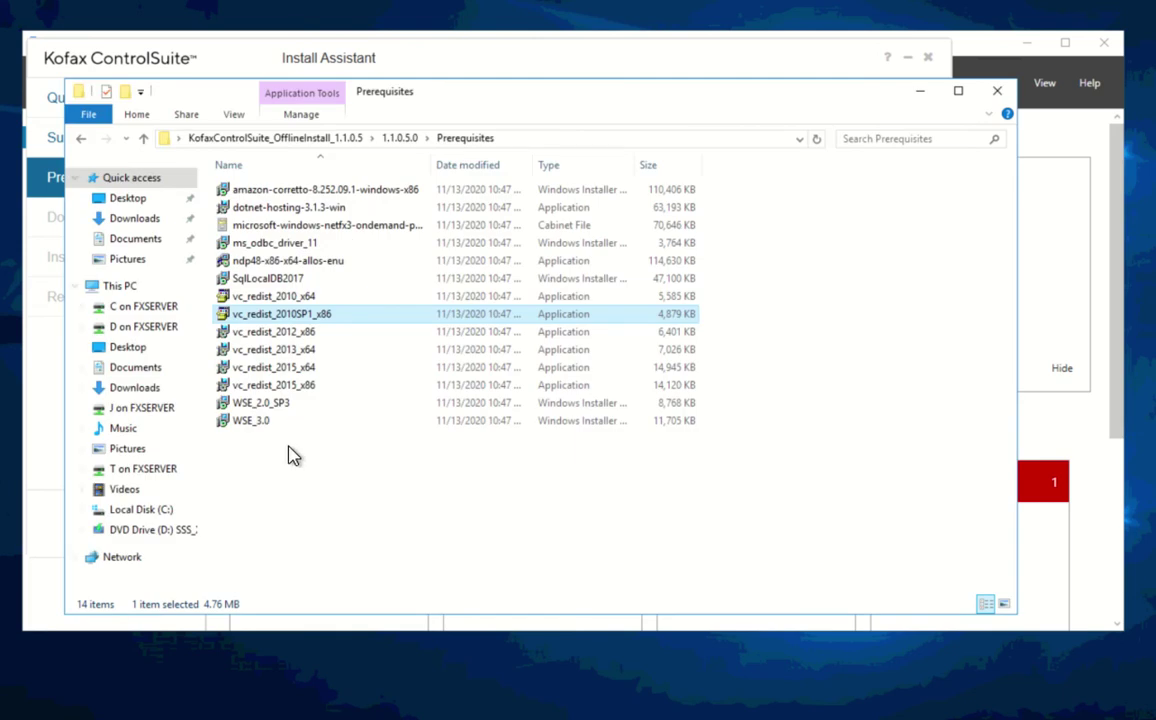
- Install the Microsoft Visual C++ 2010 x64 Redistributable from vc_redist_2010_x64, accepting the license terms
{"action": "double_click", "coordinate": [302, 297]}
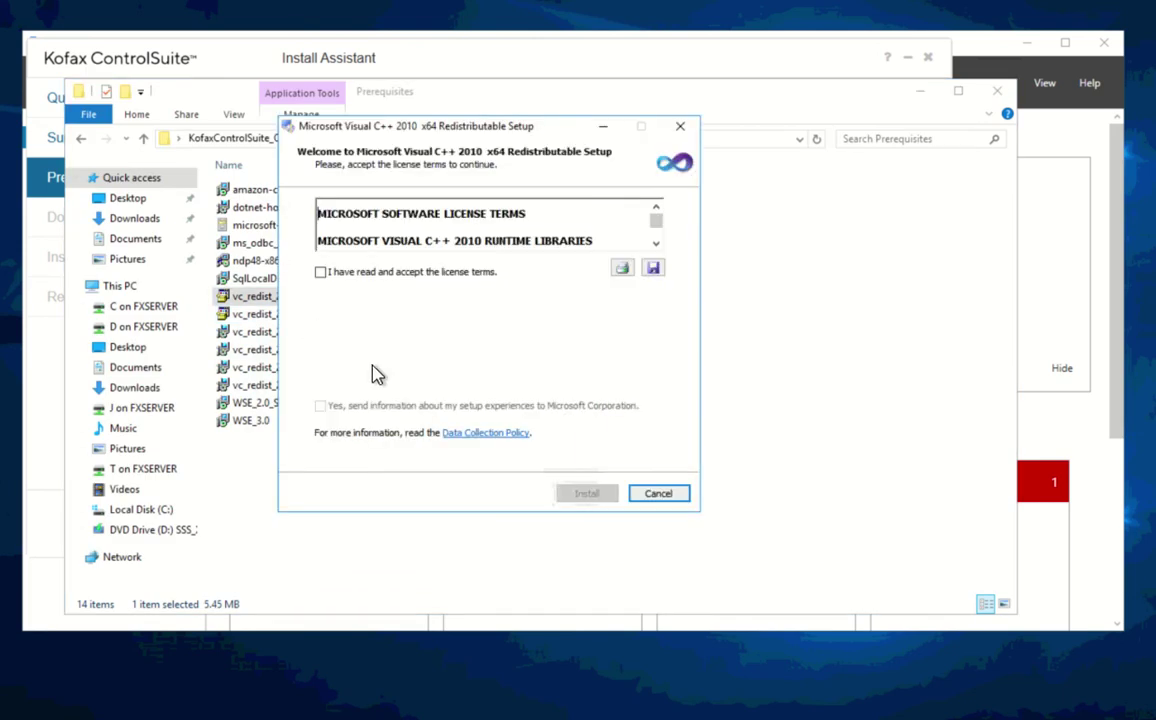
{"action": "left_click", "coordinate": [433, 272]}
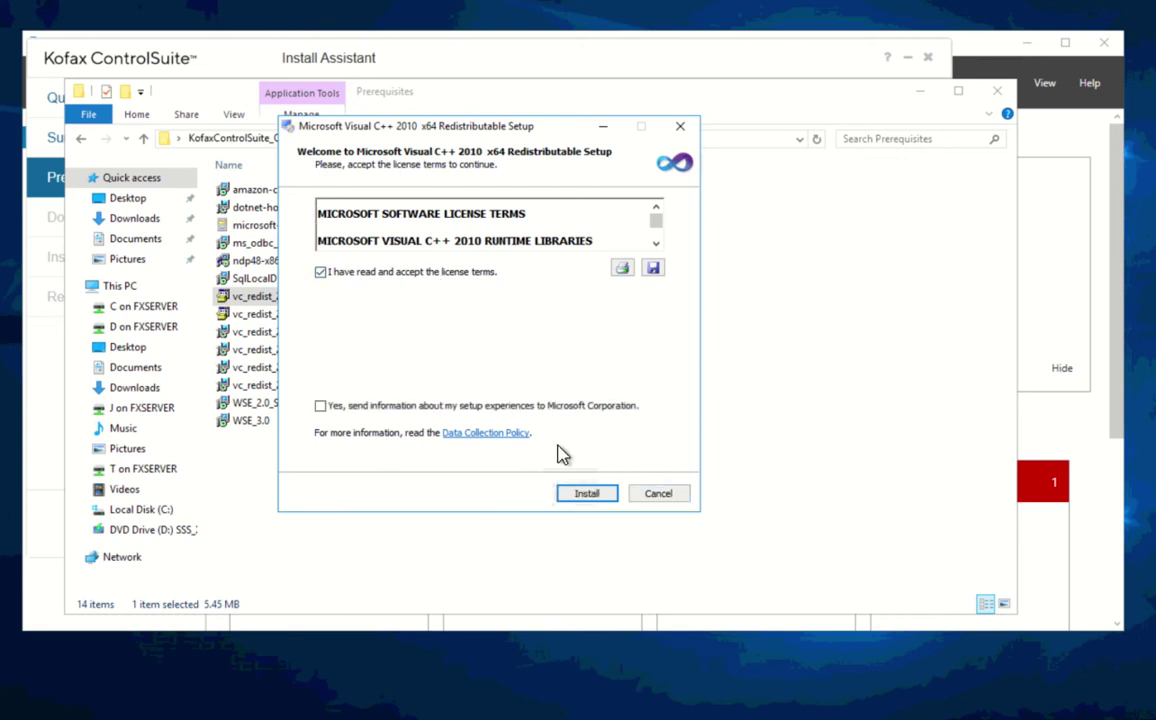
{"action": "left_click", "coordinate": [580, 494]}
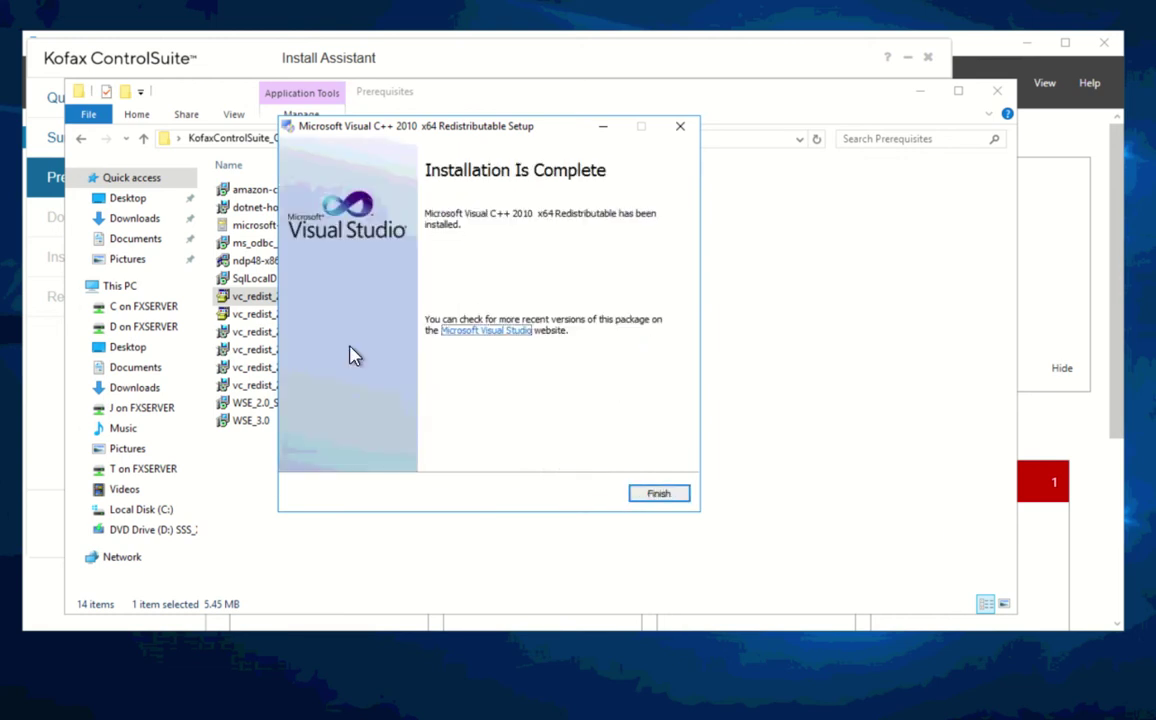
{"action": "left_click", "coordinate": [664, 494]}
- Install the Microsoft Visual C++ 2010 SP1 x86 Redistributable from vc_redist_2010SP1_x86, accepting the license terms
{"action": "double_click", "coordinate": [291, 315]}
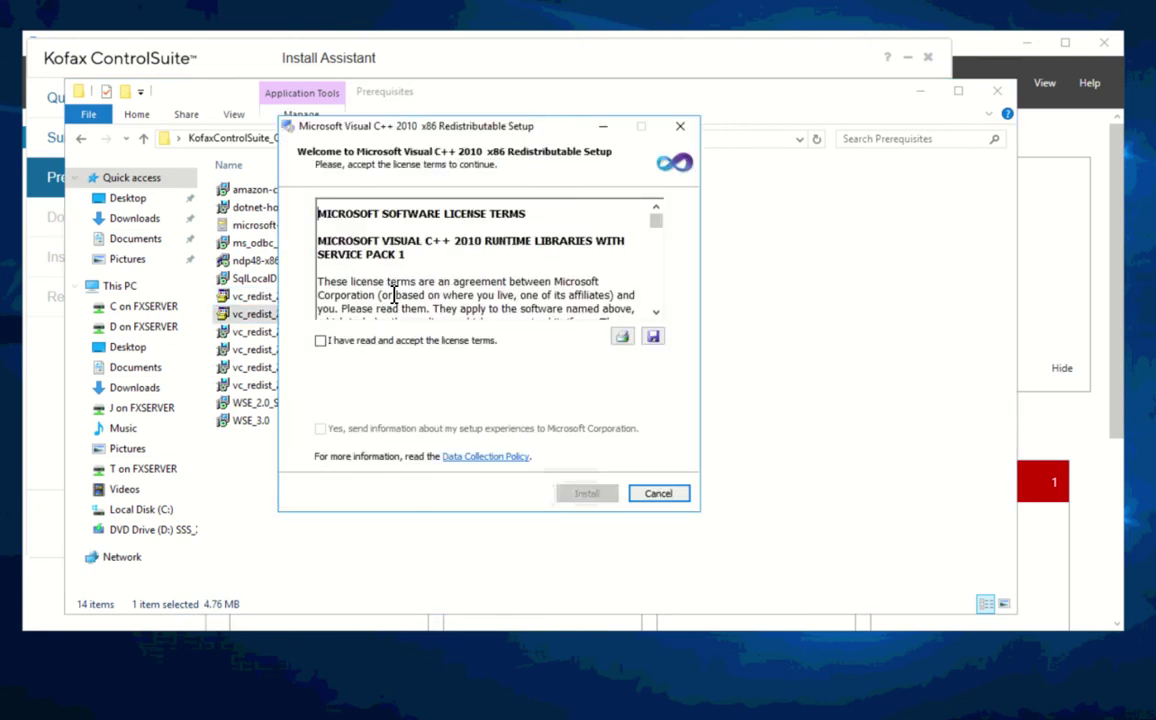
{"action": "left_click", "coordinate": [320, 340]}
{"action": "left_click", "coordinate": [604, 498]}
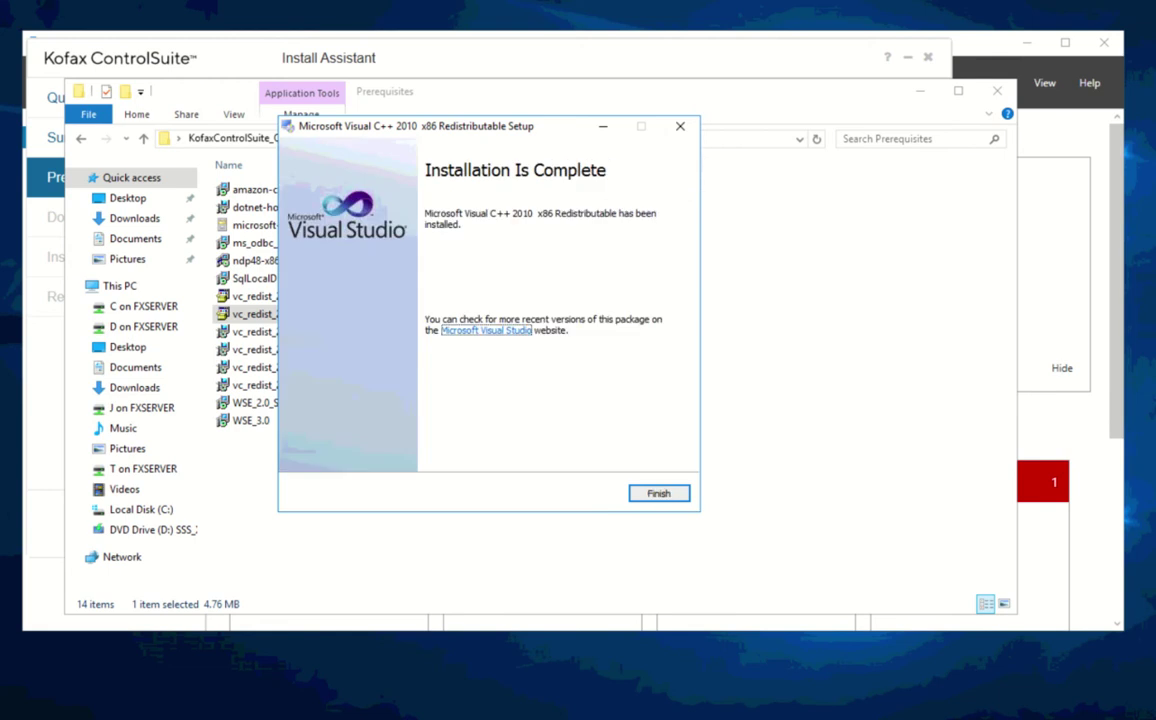
{"action": "left_click", "coordinate": [660, 494]}
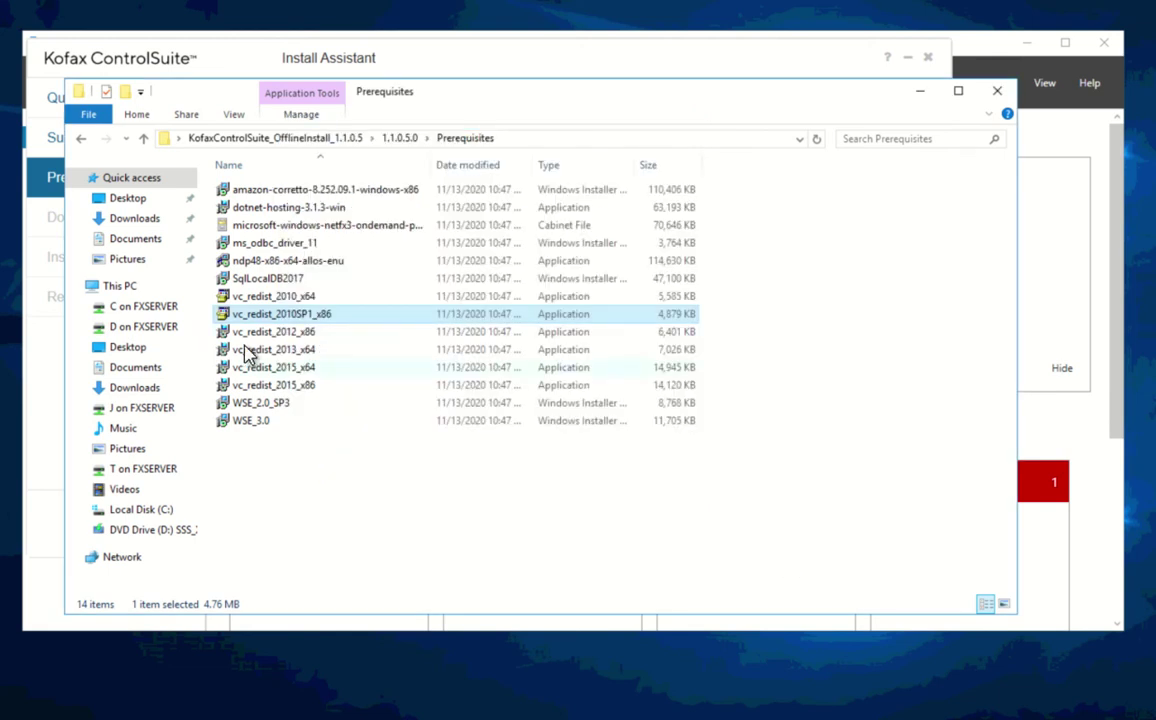
- Install the Microsoft Visual C++ 2013 x64 Redistributable from vc_redist_2013_x64, agreeing to the license terms
{"action": "left_click", "coordinate": [252, 336]}
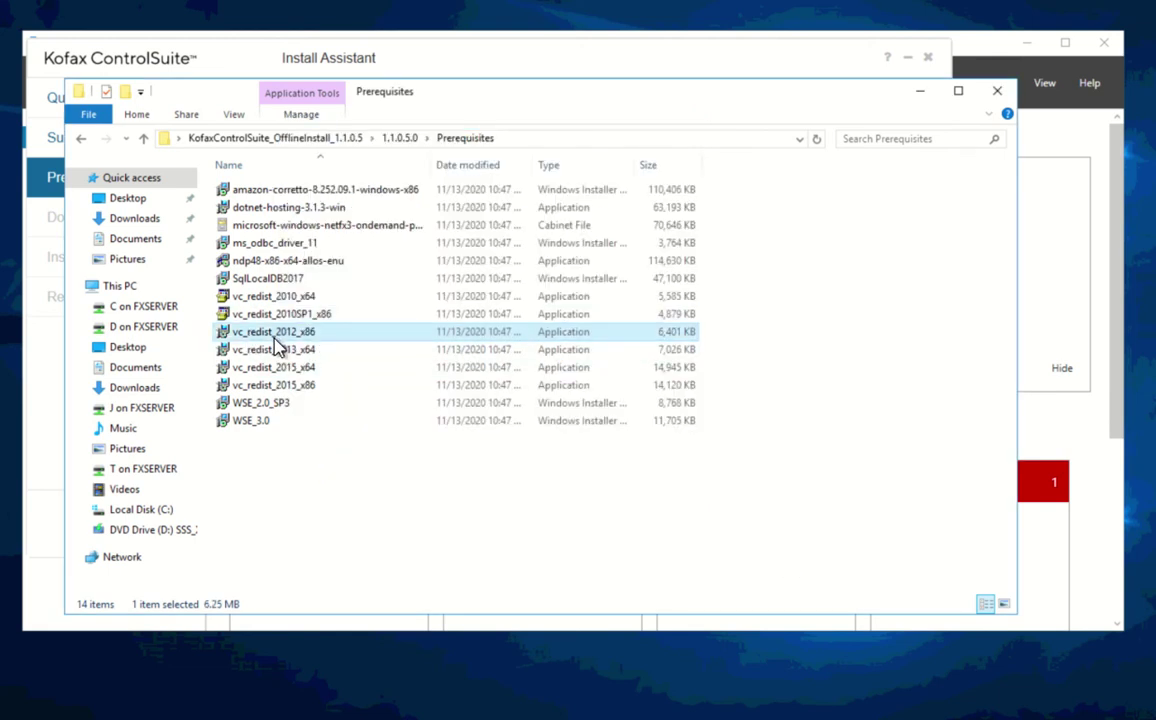
{"action": "double_click", "coordinate": [276, 352]}
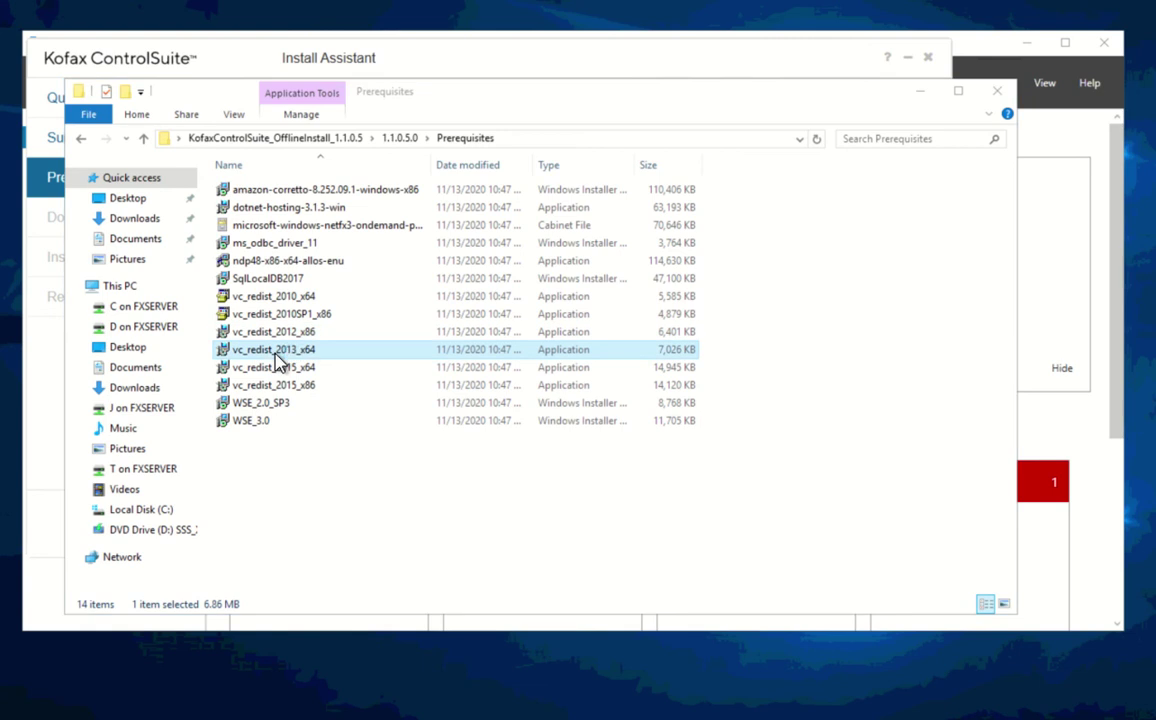
{"action": "left_click", "coordinate": [405, 377]}
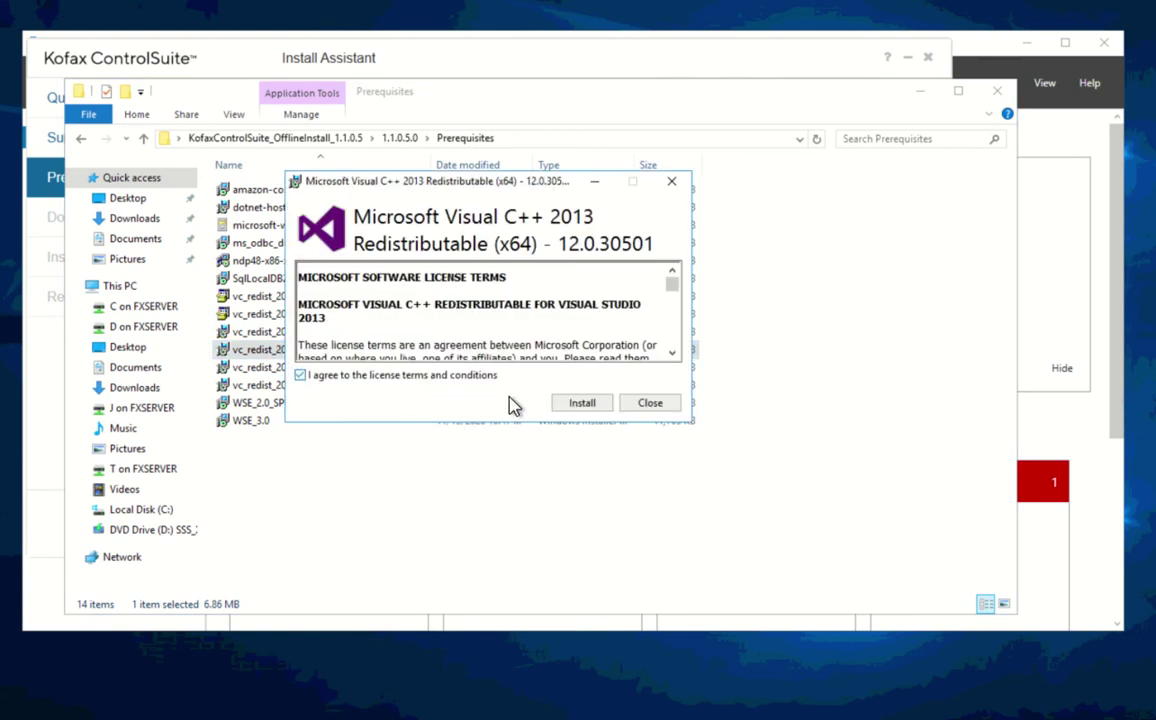
{"action": "left_click", "coordinate": [600, 405]}
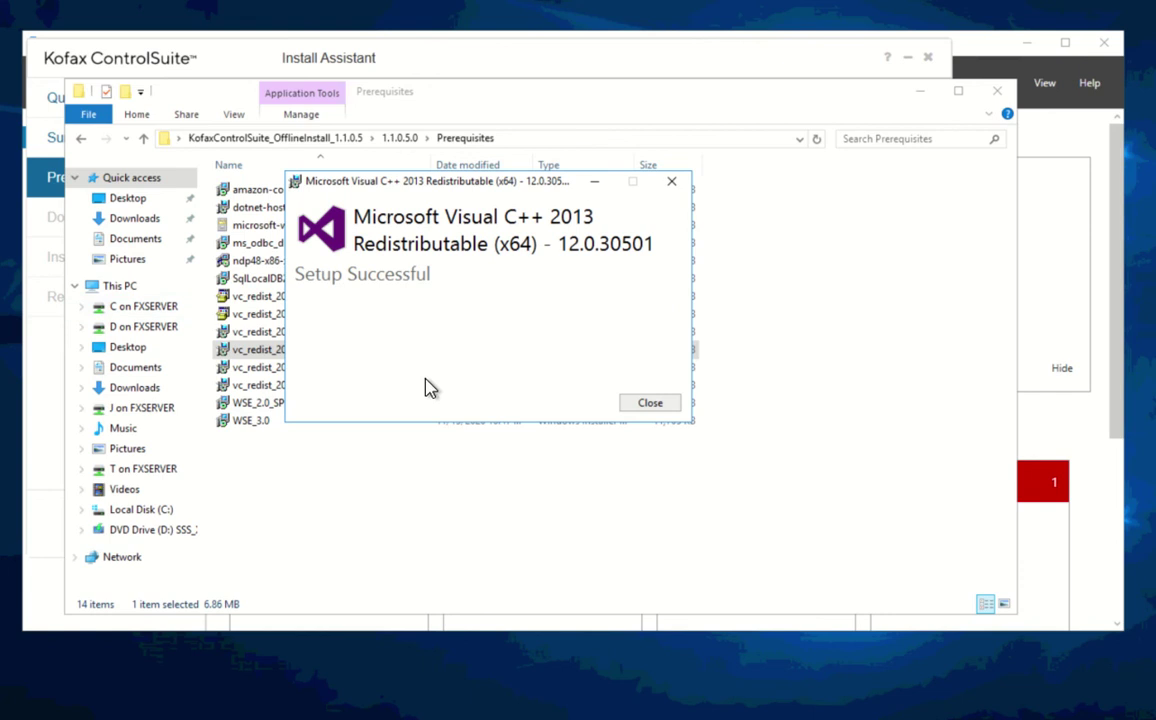
{"action": "left_click", "coordinate": [650, 403]}
- Install the Microsoft Visual C++ 2012 x86 Redistributable from vc_redist_2012_x86, agreeing to the license terms
{"action": "double_click", "coordinate": [288, 332]}
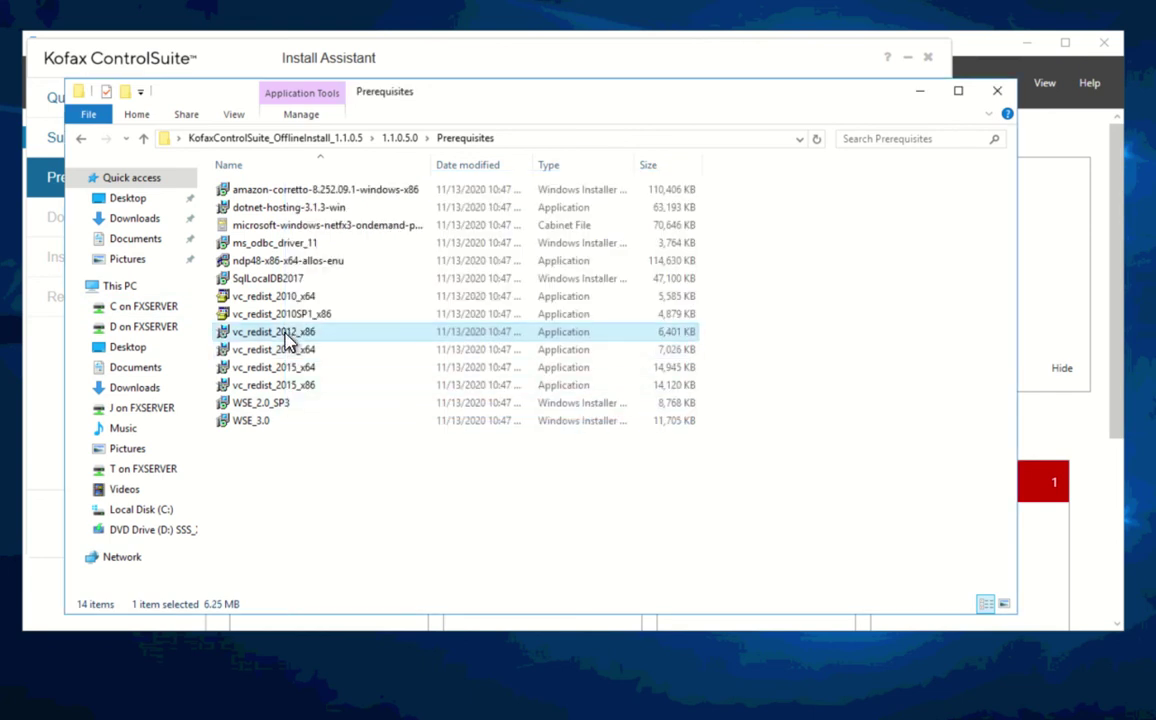
{"action": "left_click", "coordinate": [415, 376]}
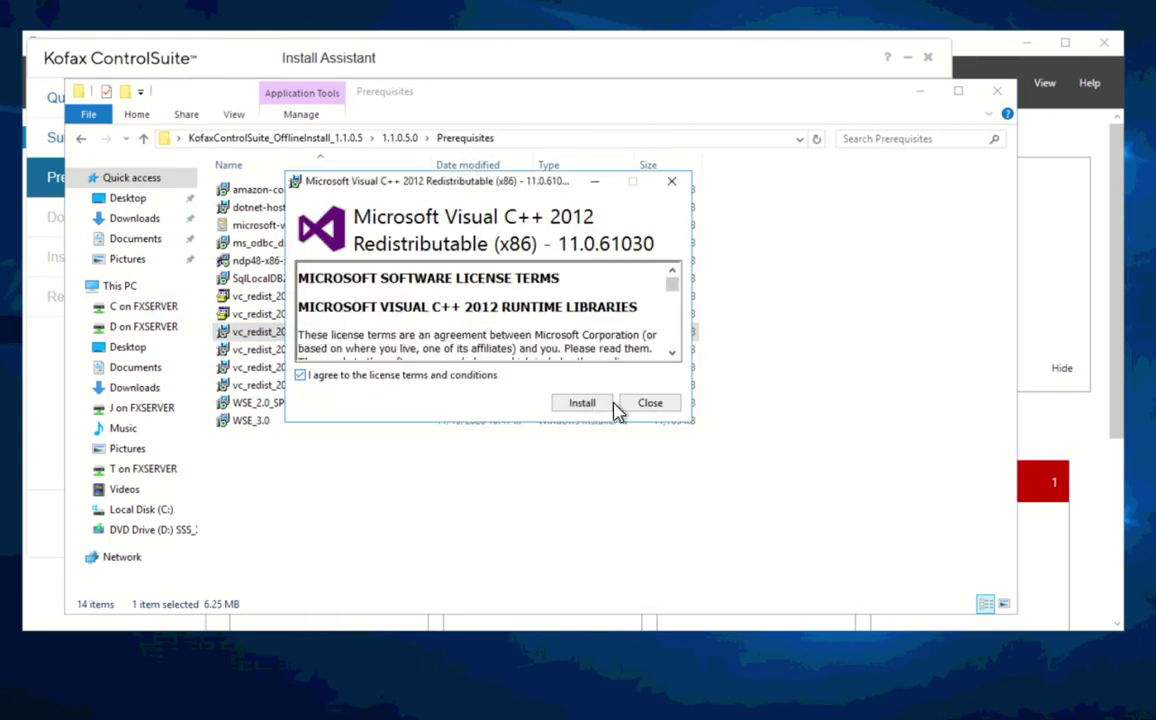
{"action": "left_click", "coordinate": [600, 404]}
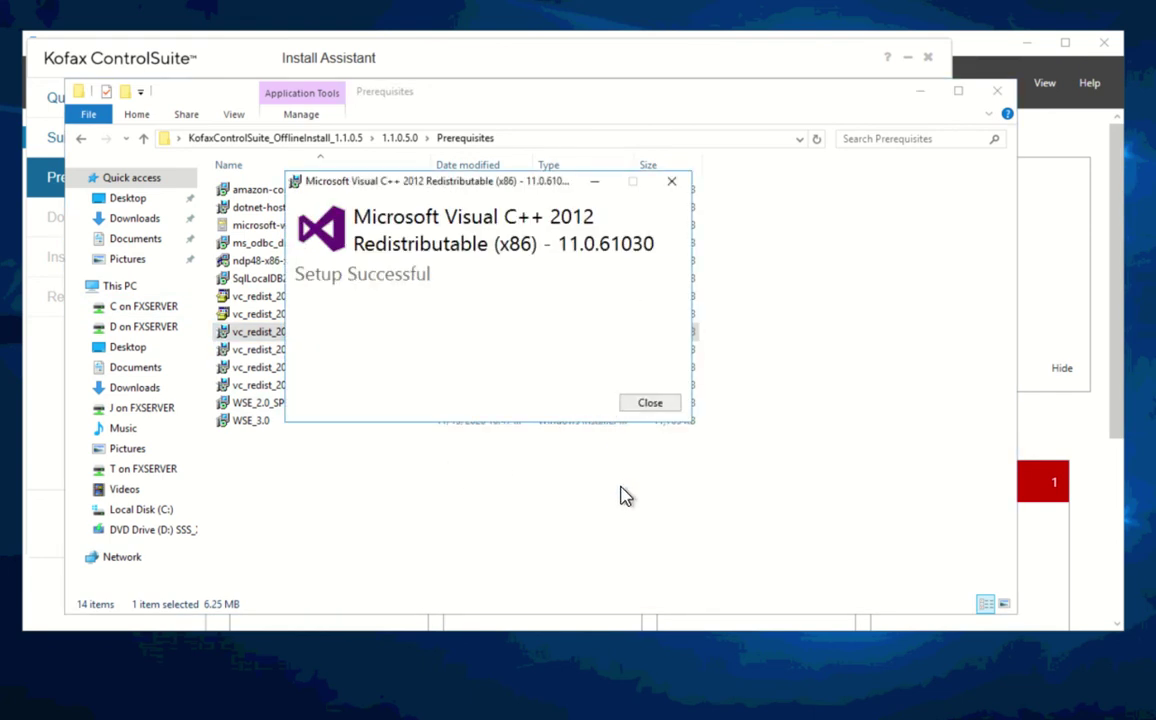
{"action": "left_click", "coordinate": [643, 404]}
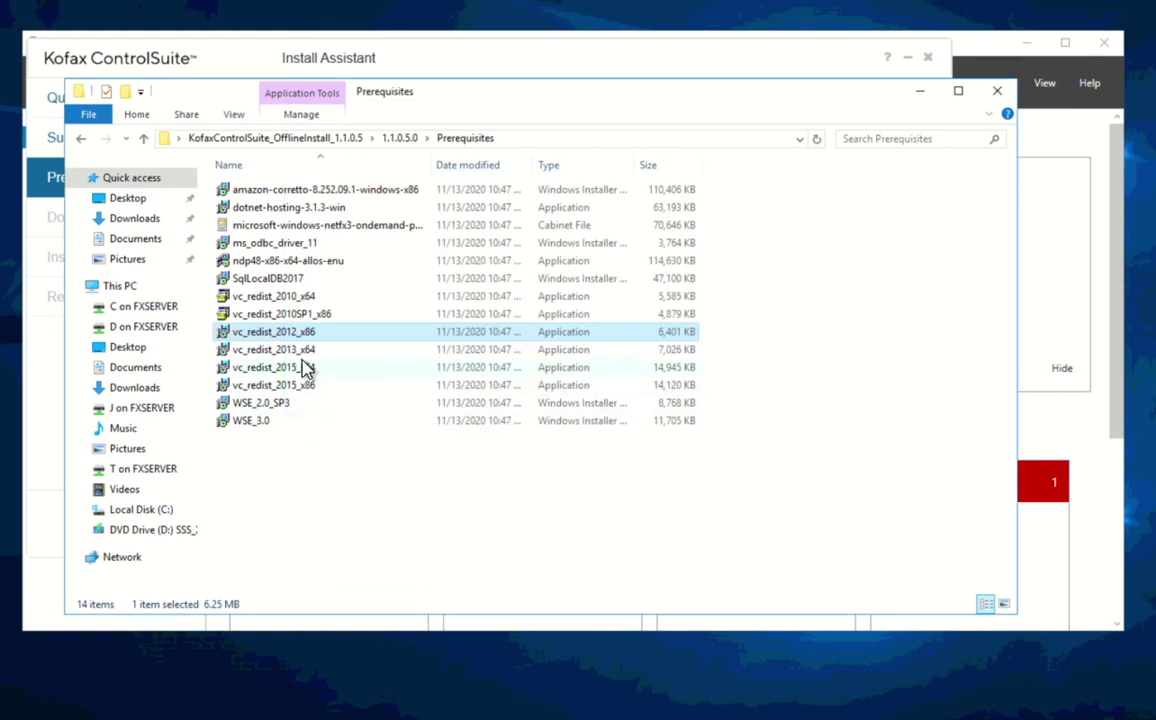
- Install the Microsoft Visual C++ 2015 x64 Redistributable from vc_redist_2015_x64, agreeing to the license terms
{"action": "left_click", "coordinate": [305, 368]}
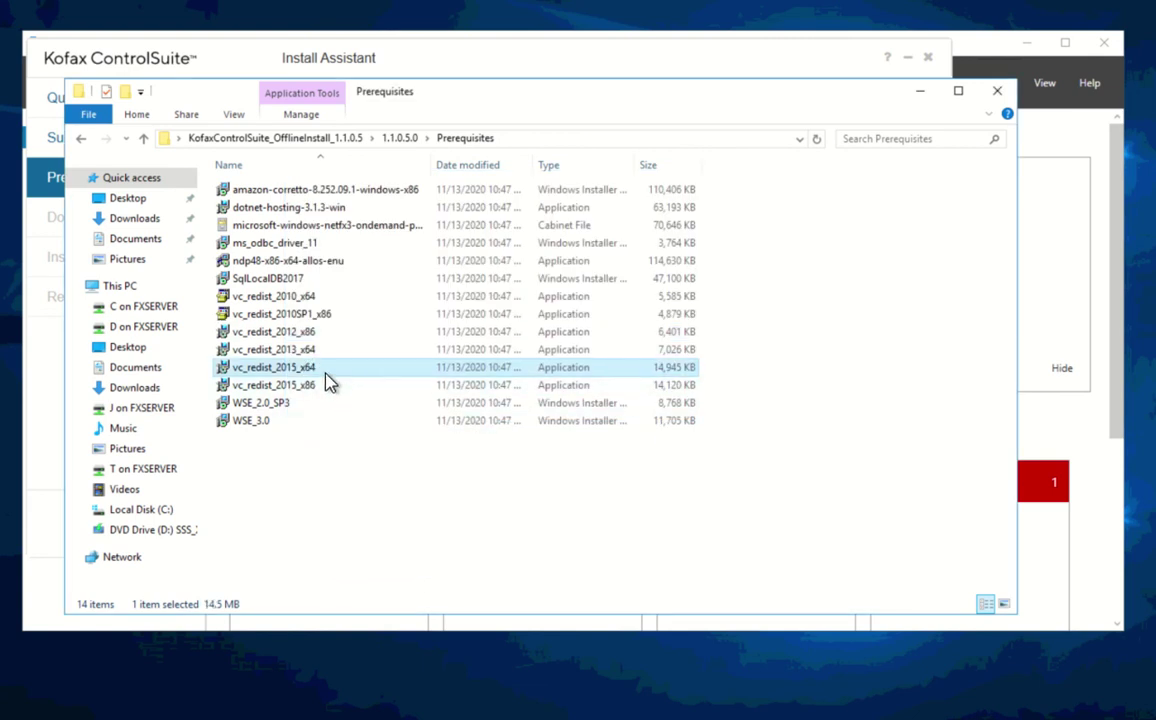
{"action": "left_click", "coordinate": [455, 376]}
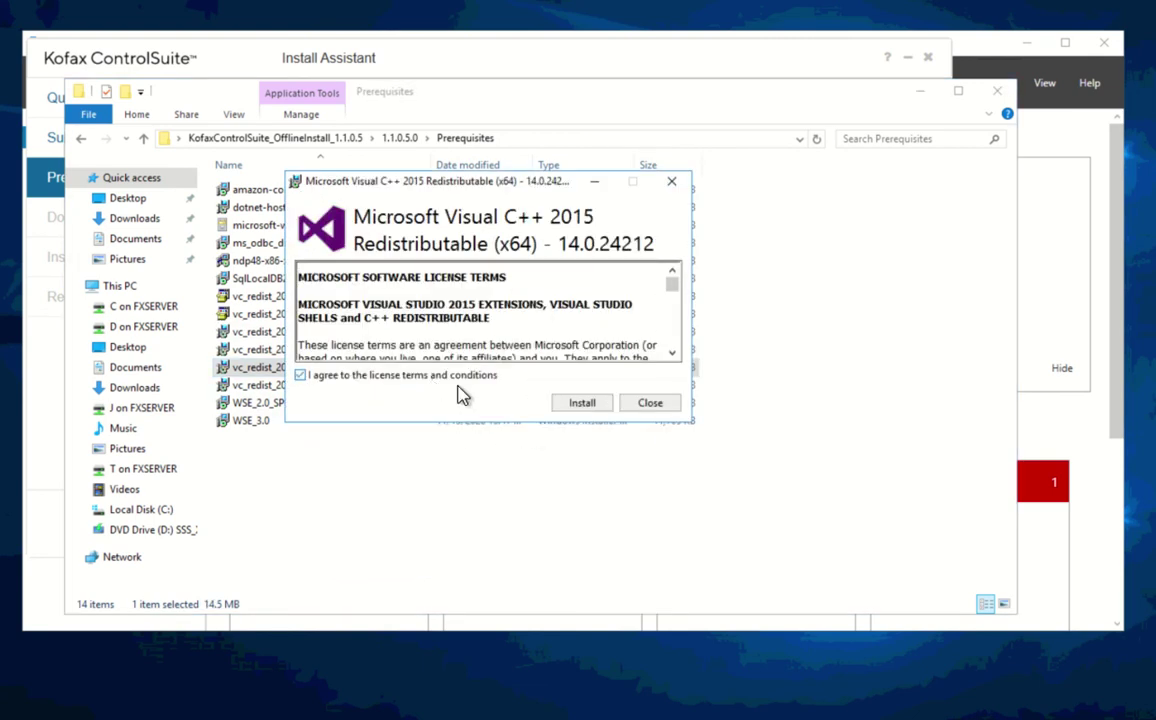
{"action": "left_click", "coordinate": [570, 406]}
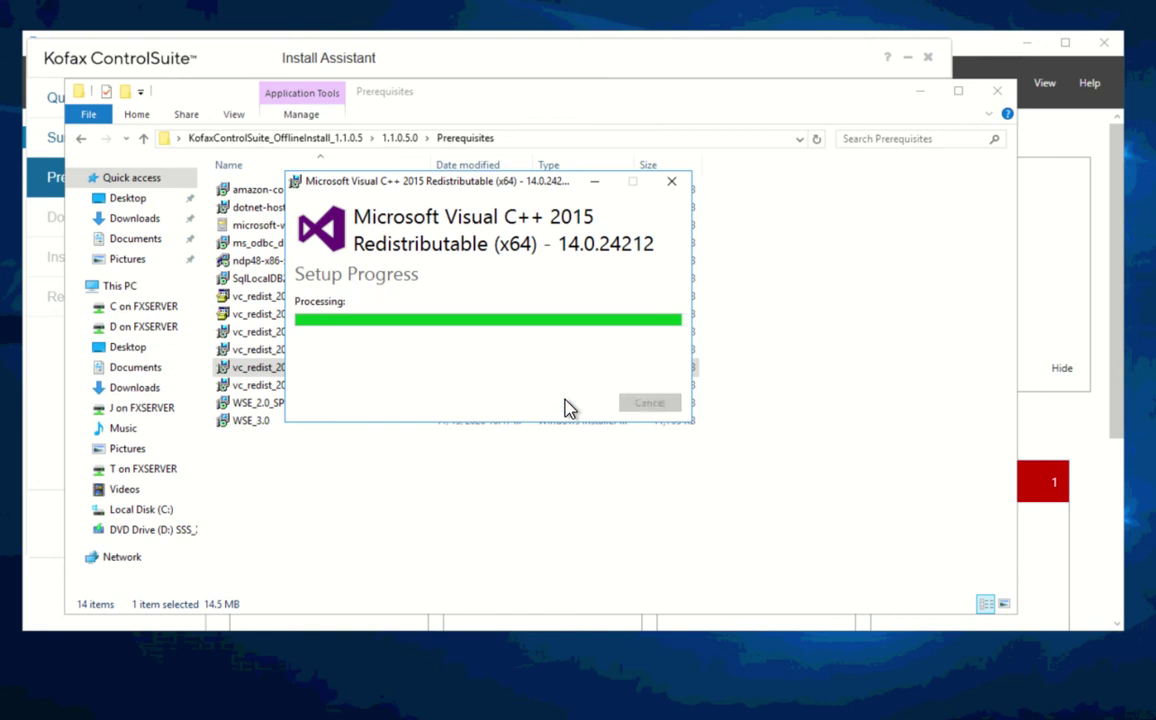
{"action": "left_click", "coordinate": [638, 405]}
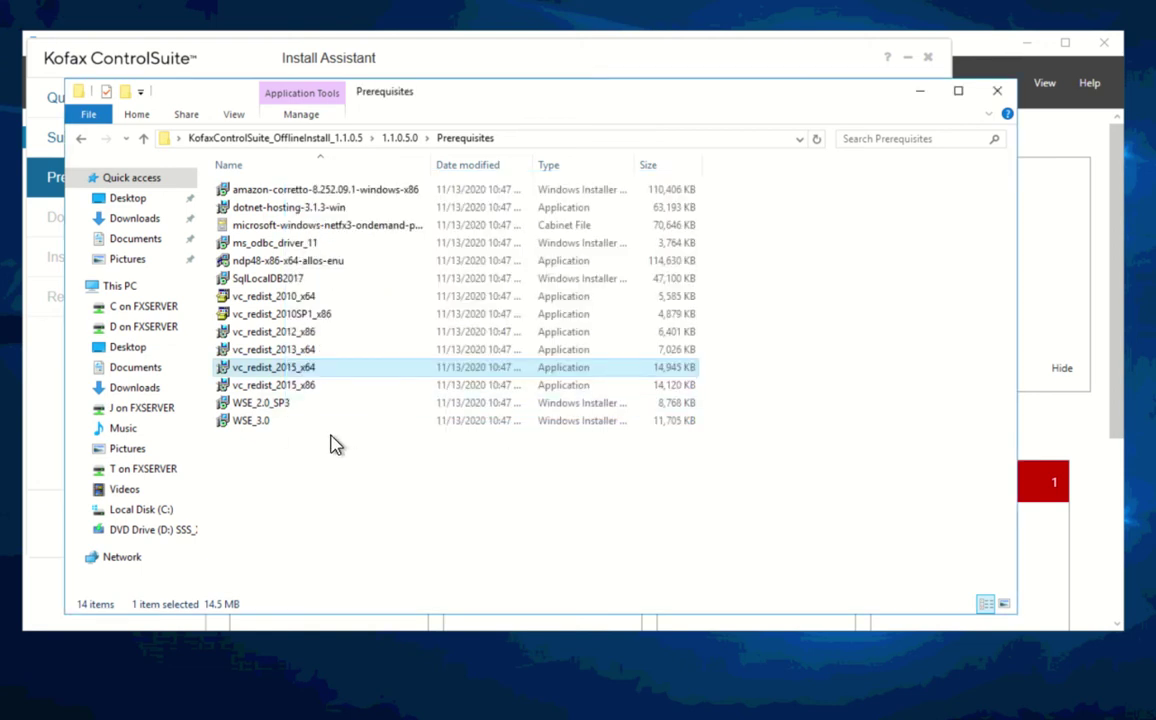
- Install the Microsoft Visual C++ 2015 x86 Redistributable from vc_redist_2015_x86, agreeing to the license terms
{"action": "double_click", "coordinate": [298, 388]}
{"action": "left_click", "coordinate": [440, 377]}
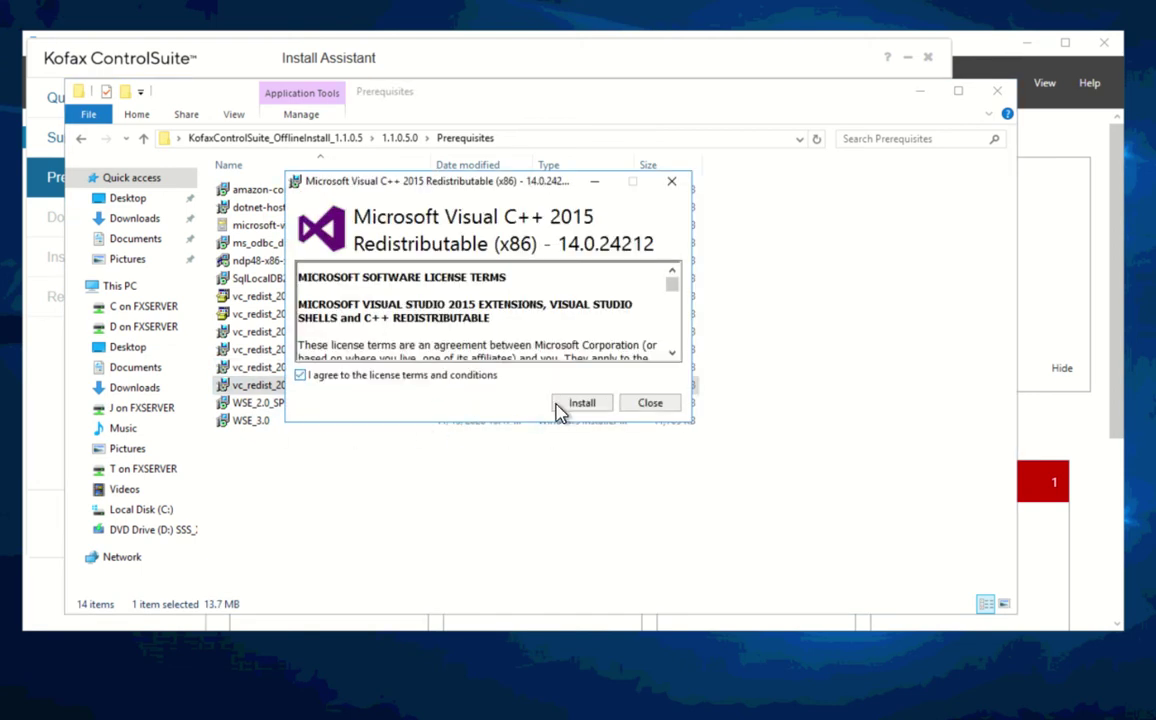
{"action": "left_click", "coordinate": [577, 405]}
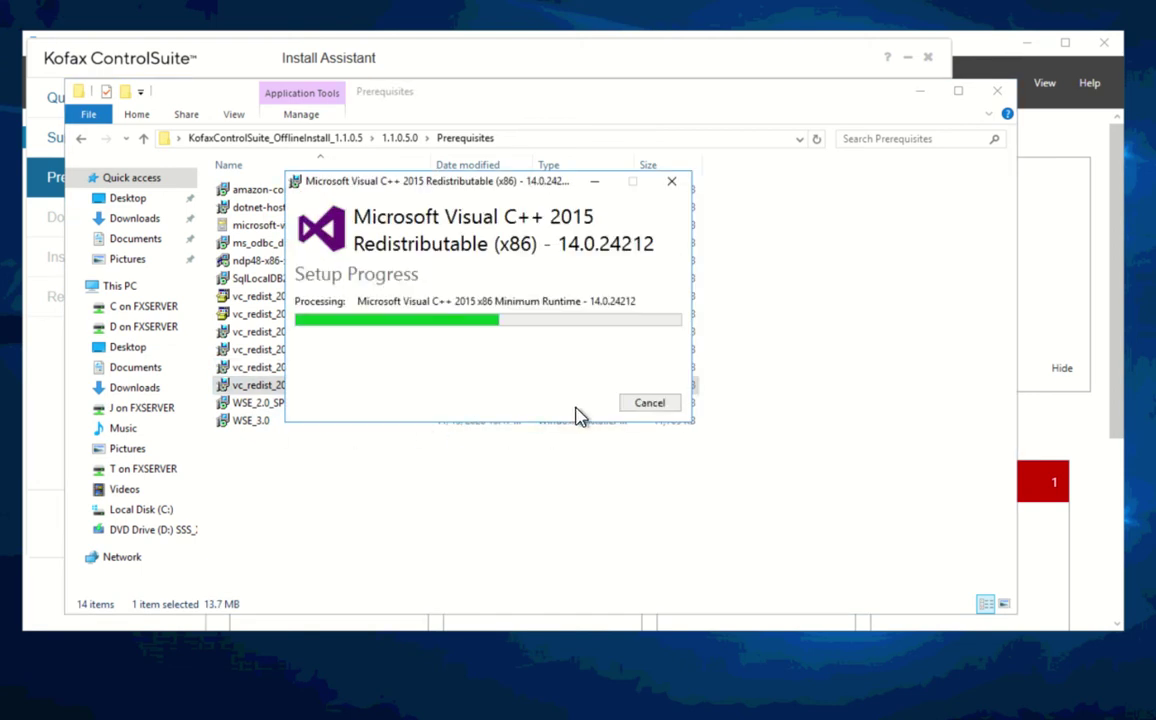
{"action": "left_click", "coordinate": [650, 404]}
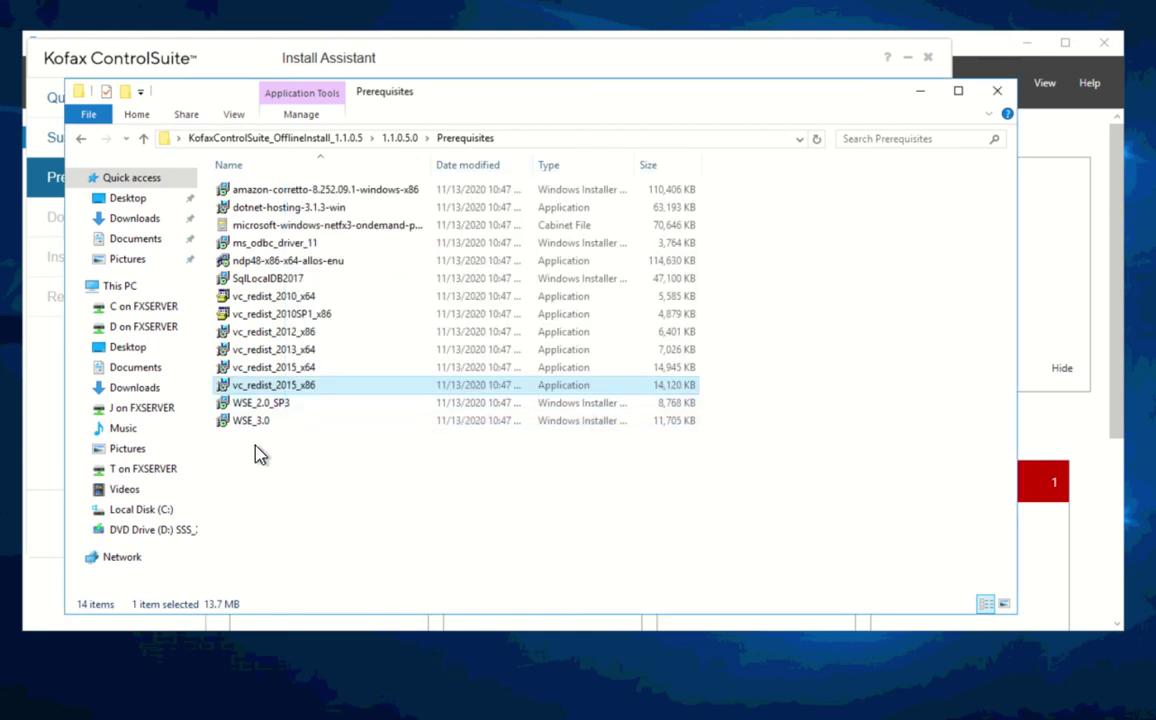
- Install Microsoft WSE 2.0 SP3 from WSE_2.0_SP3 with the license accepted and the Runtime setup type, and close its readme page
{"action": "left_click", "coordinate": [272, 404]}
{"action": "double_click", "coordinate": [273, 408]}
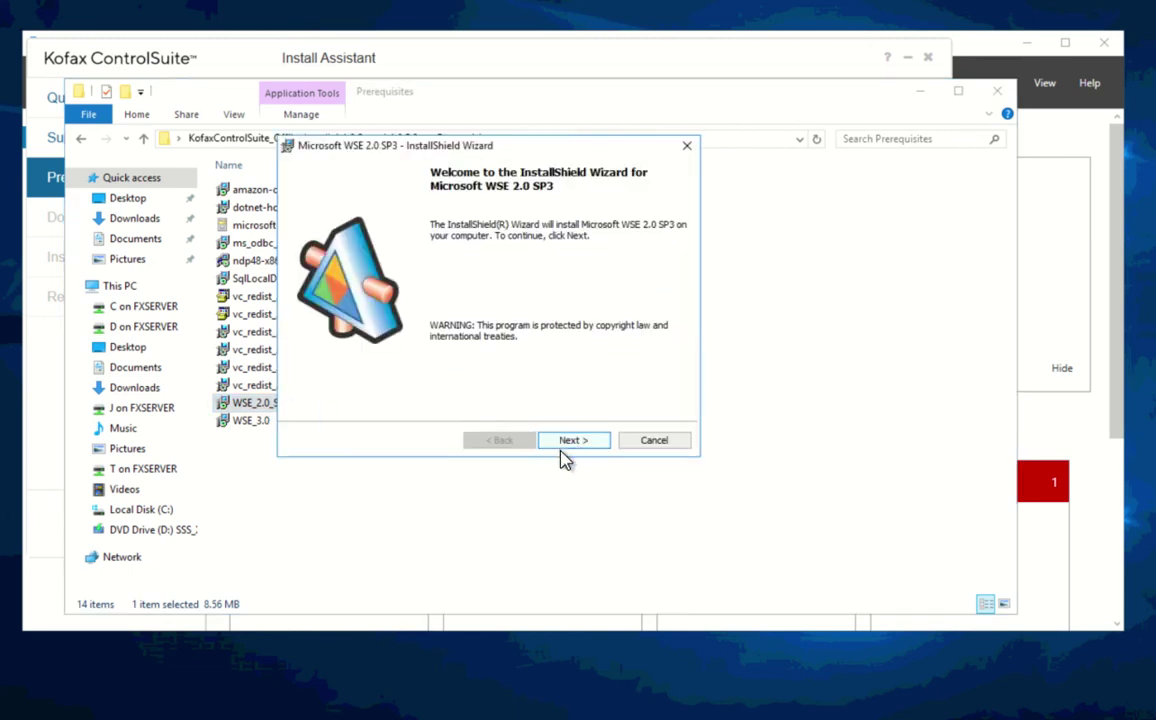
{"action": "left_click", "coordinate": [573, 447]}
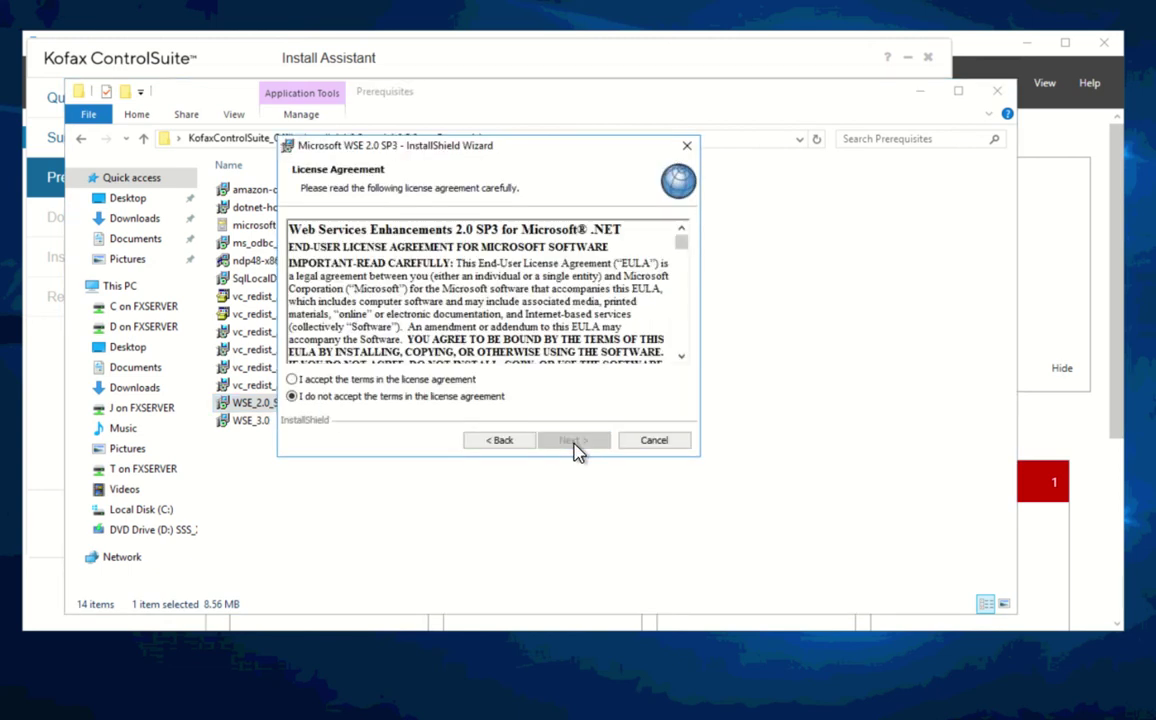
{"action": "left_click", "coordinate": [415, 380]}
{"action": "left_click", "coordinate": [572, 443]}
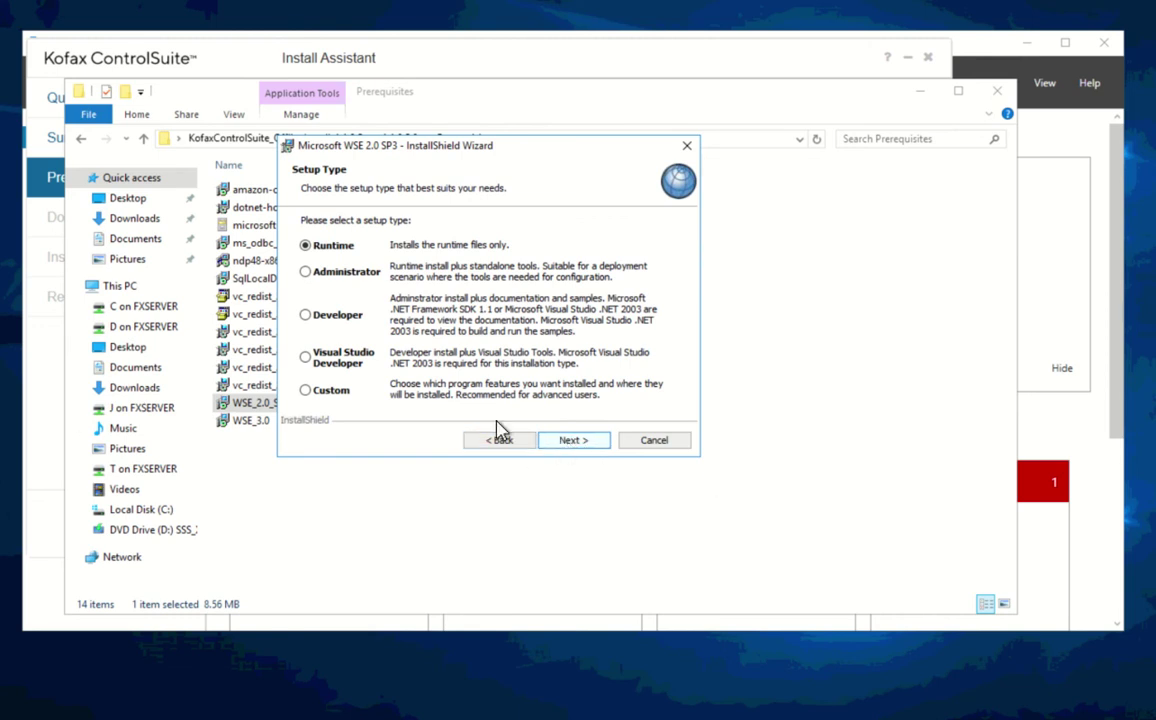
{"action": "left_click", "coordinate": [568, 441]}
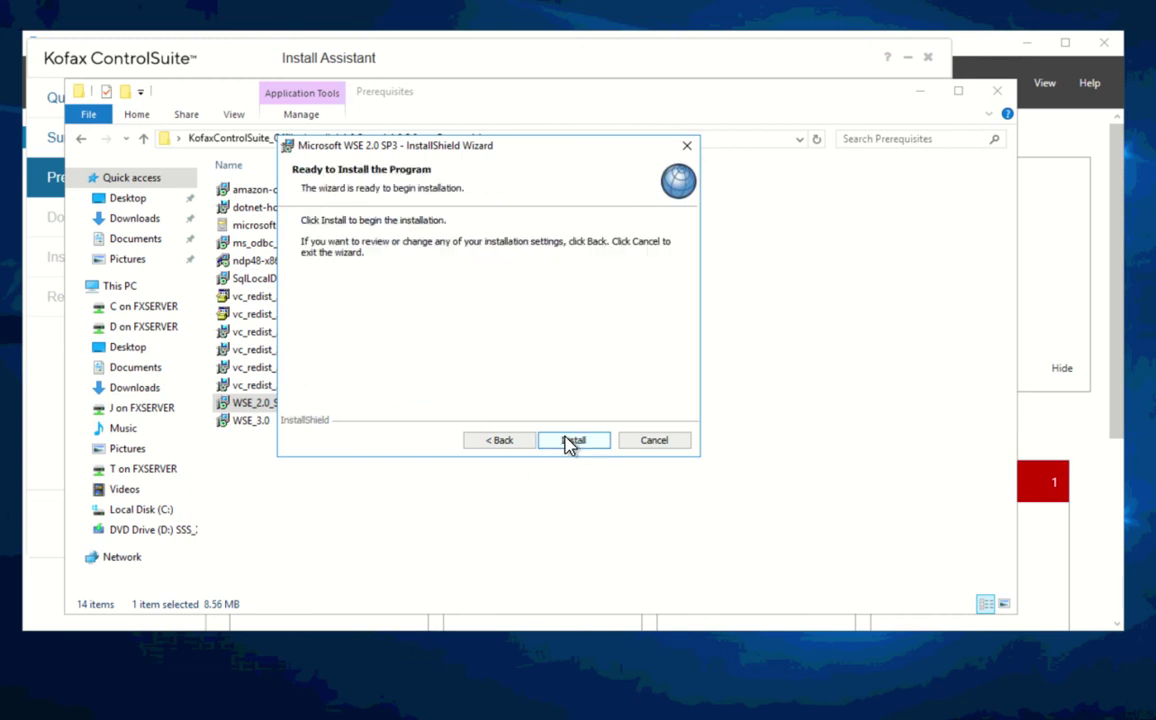
{"action": "left_click", "coordinate": [568, 441]}
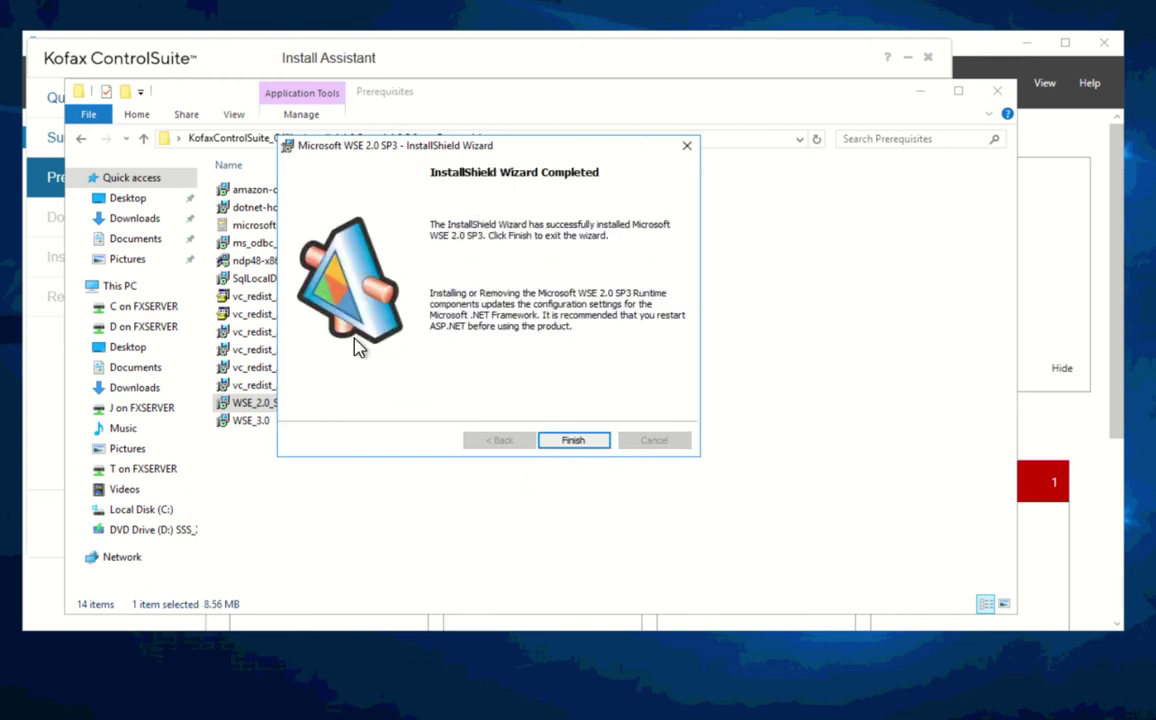
{"action": "left_click", "coordinate": [566, 441]}
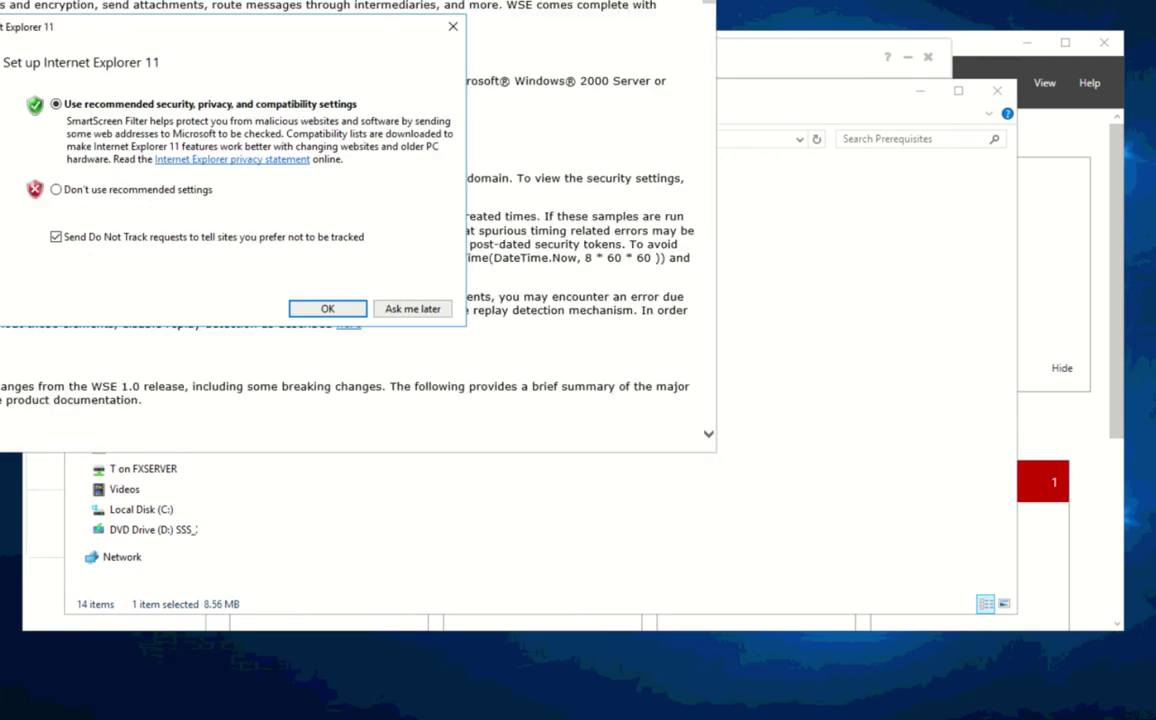
{"action": "key", "text": "Return"}
{"action": "left_click", "coordinate": [921, 62]}
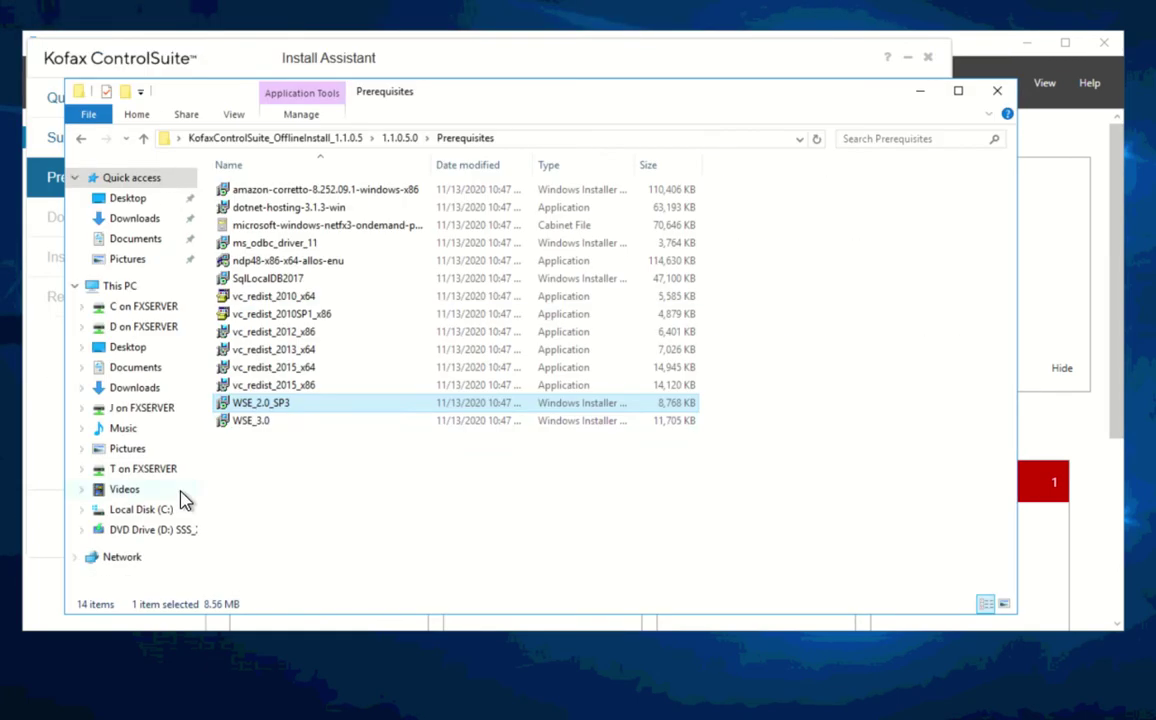
- Install Microsoft WSE 3.0 from WSE_3.0 with the license accepted and the Runtime setup type, and close its welcome page
{"action": "double_click", "coordinate": [252, 421]}
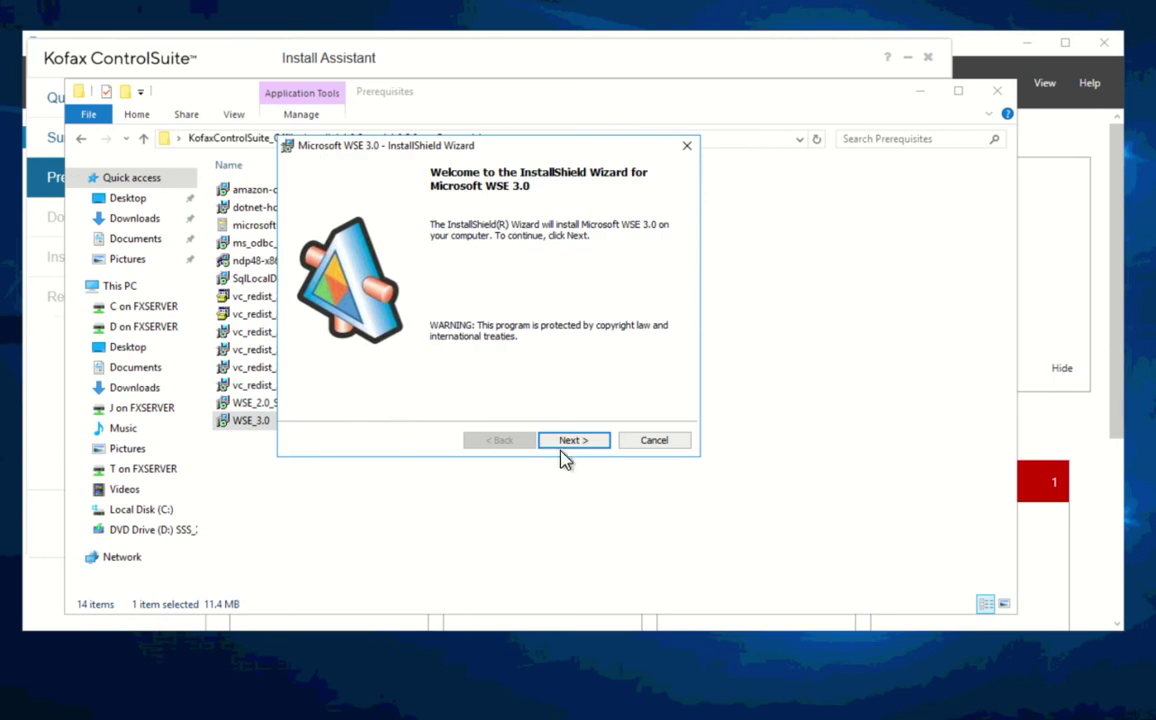
{"action": "left_click", "coordinate": [575, 445]}
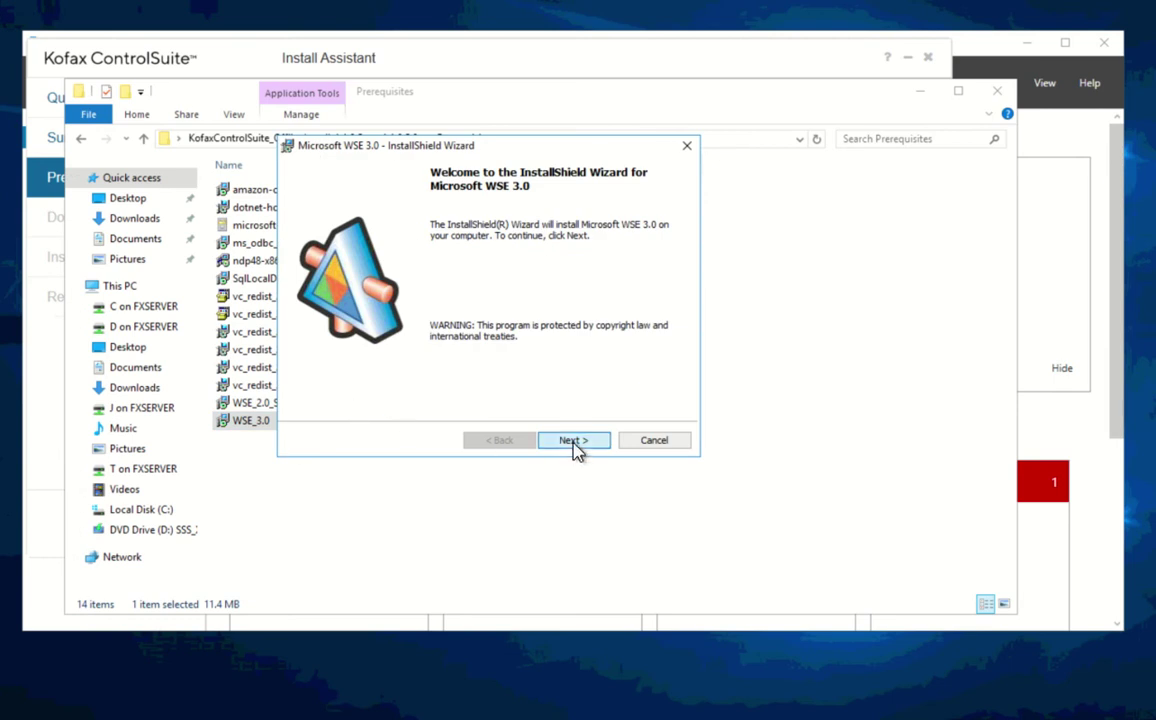
{"action": "left_click", "coordinate": [76, 288]}
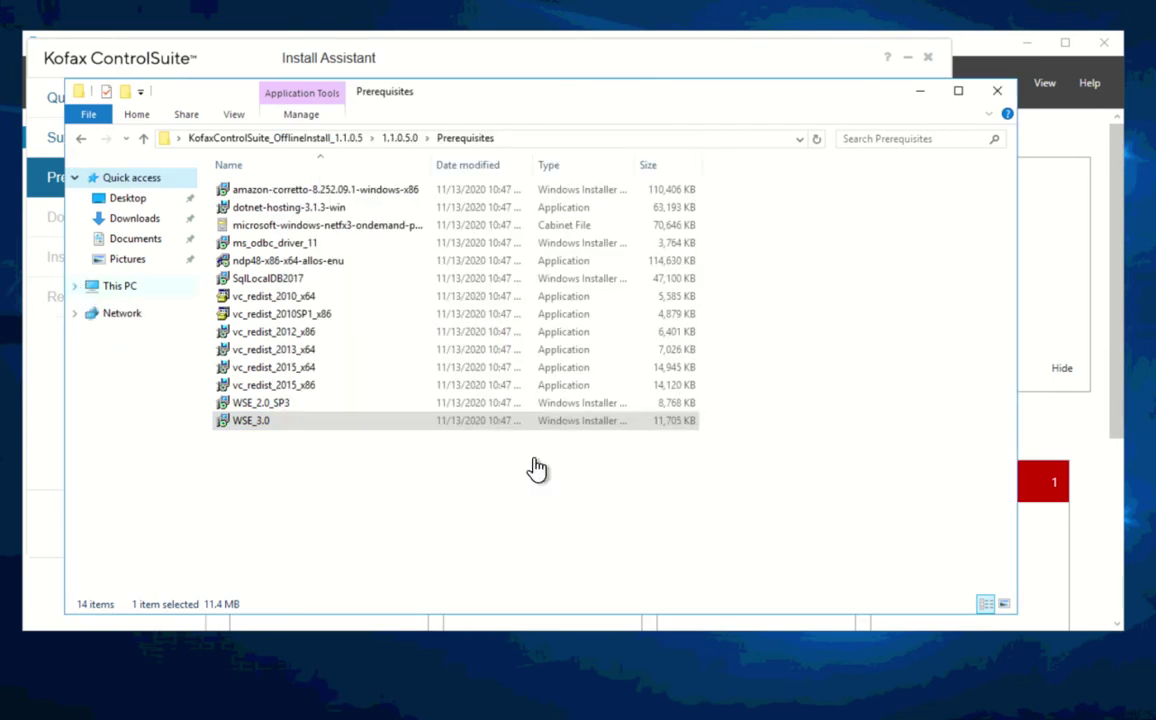
{"action": "left_click", "coordinate": [384, 717]}
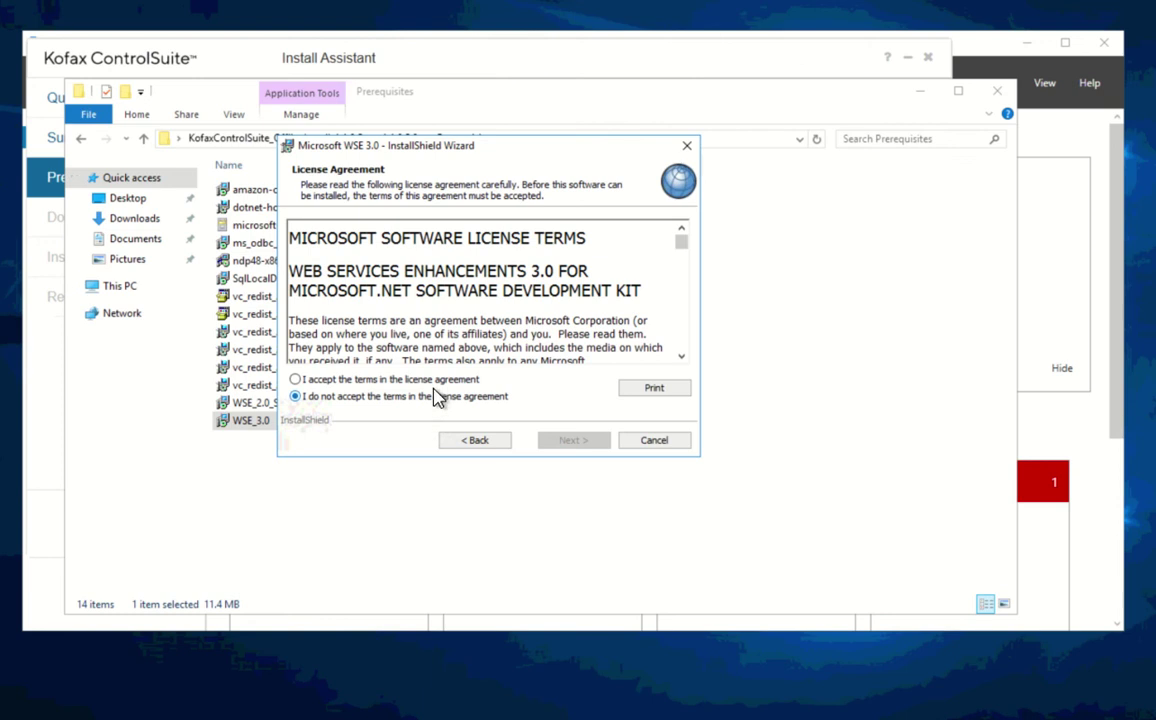
{"action": "left_click", "coordinate": [400, 380]}
{"action": "left_click", "coordinate": [597, 445]}
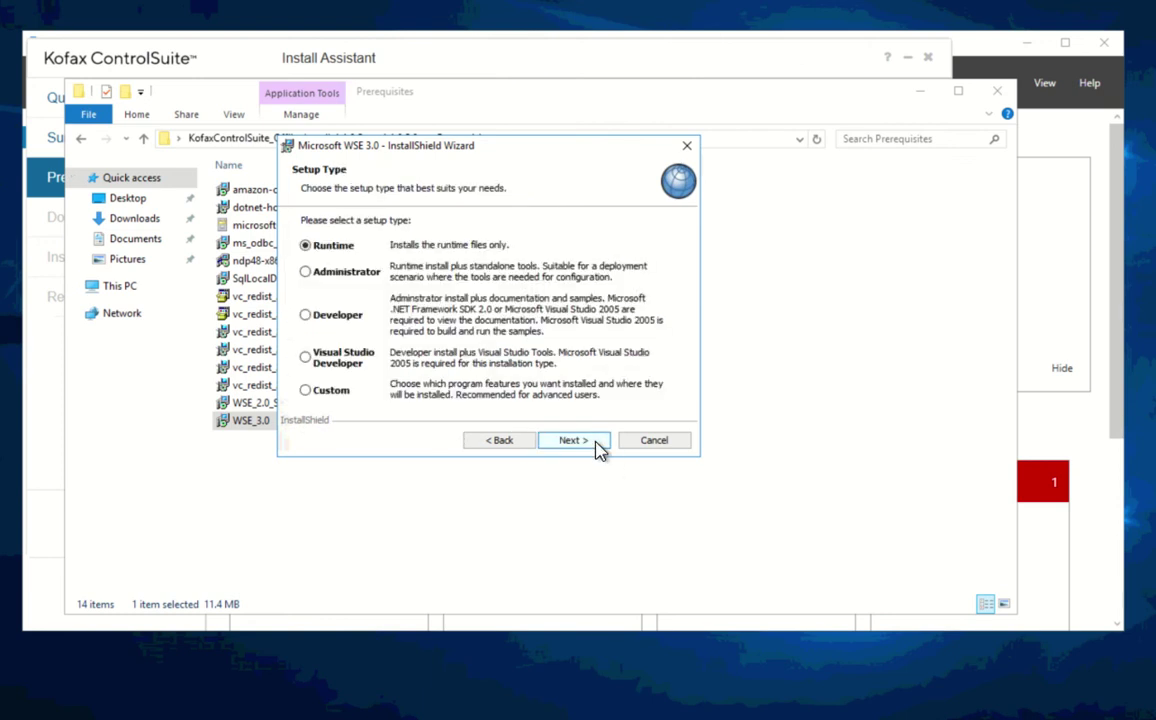
{"action": "left_click", "coordinate": [597, 445]}
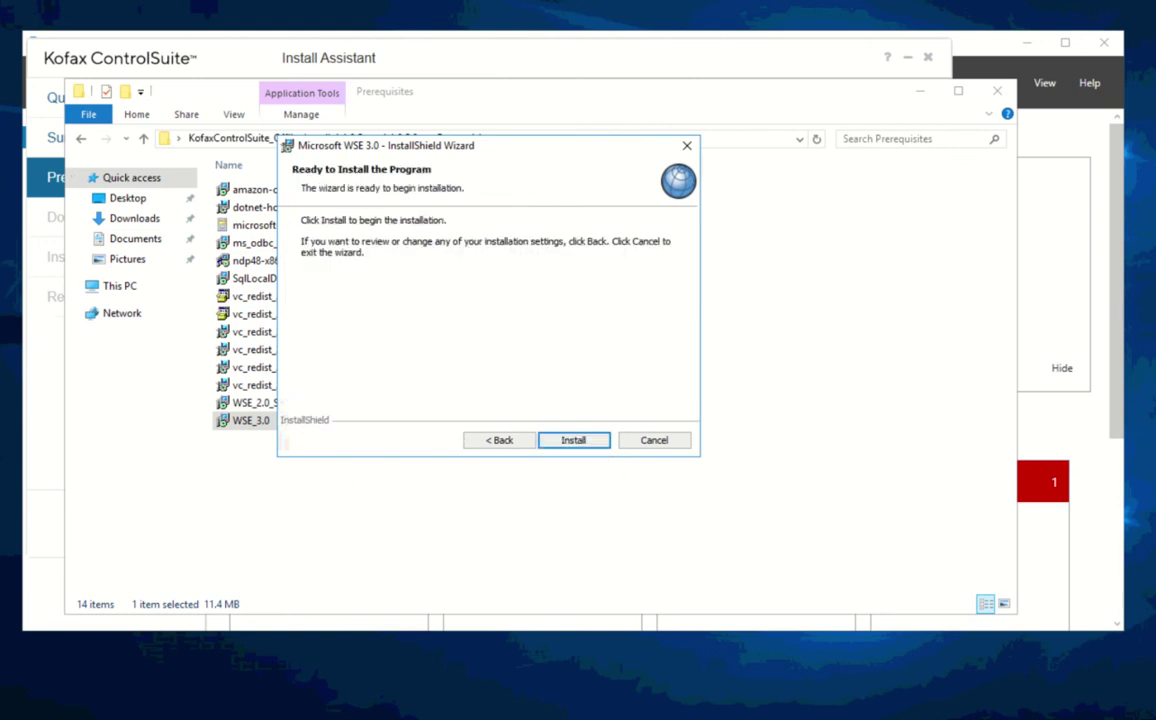
{"action": "left_click", "coordinate": [552, 443]}
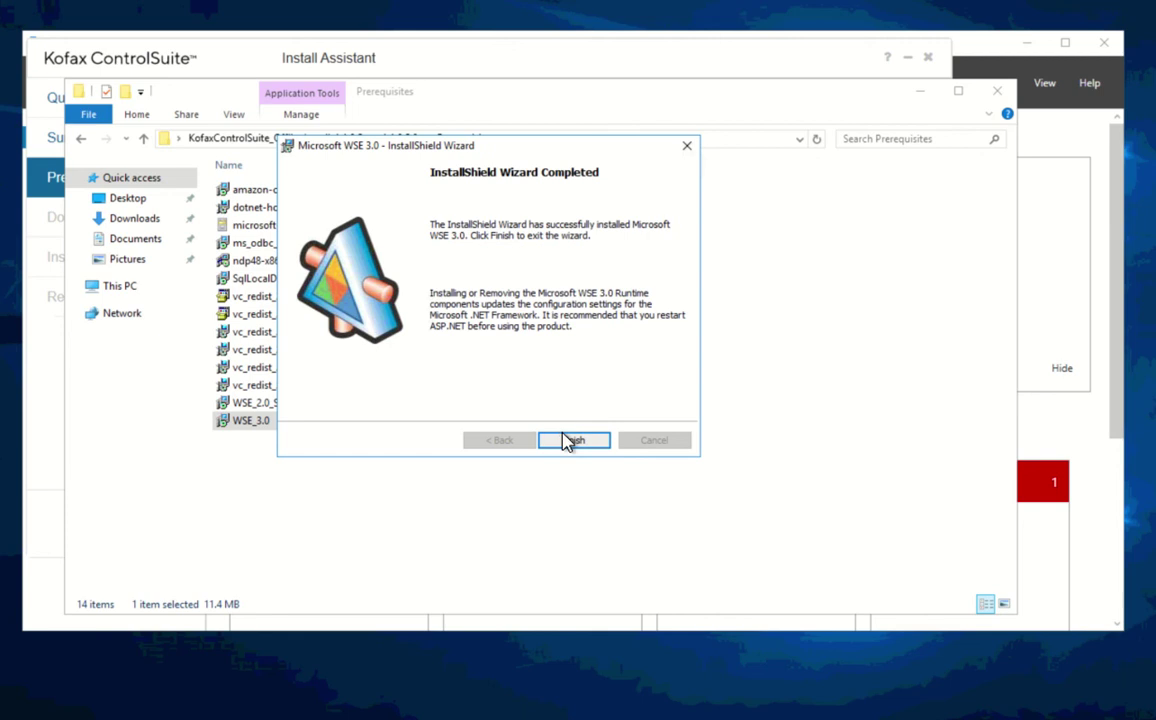
{"action": "left_click", "coordinate": [567, 441]}
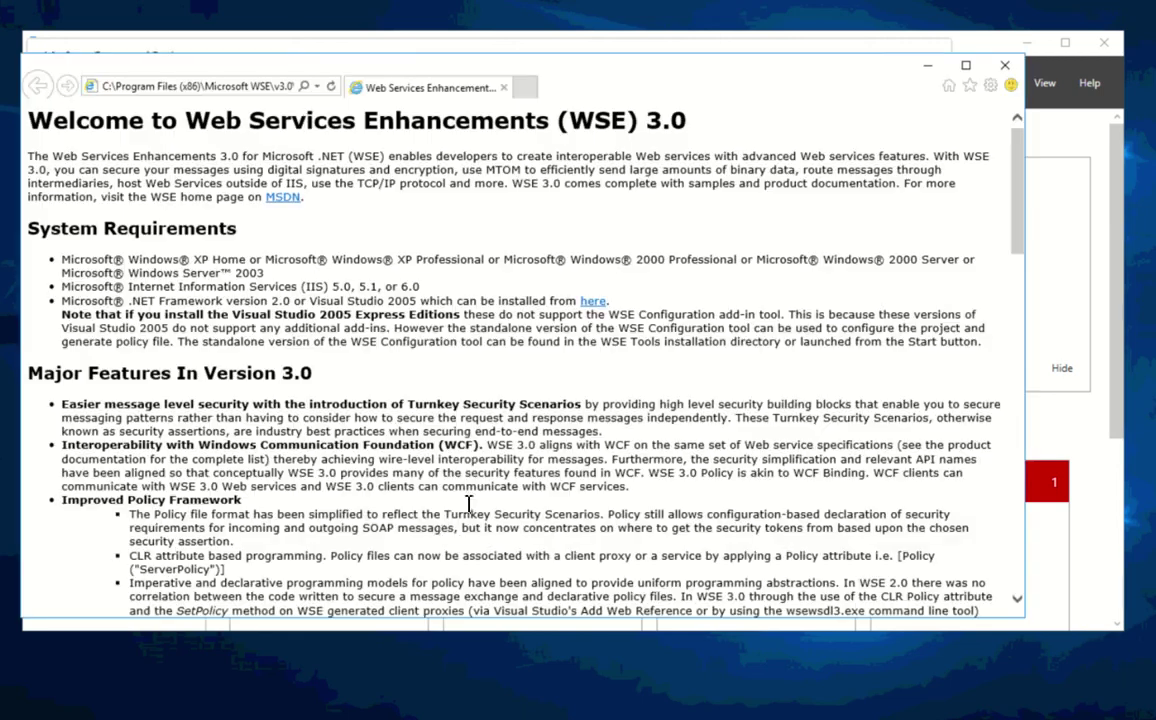
{"action": "left_click", "coordinate": [1005, 65]}
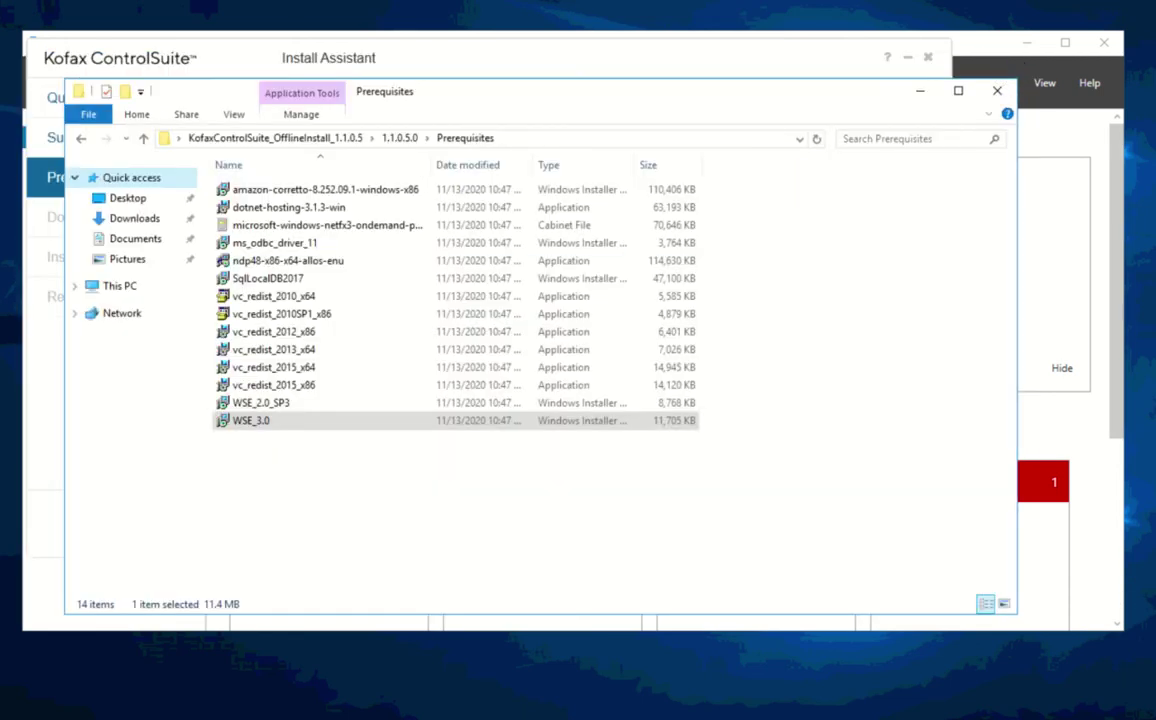
- Switch to the Kofax ControlSuite Install Assistant, rerun the prerequisites check and review the software list for missing items
{"action": "left_click", "coordinate": [345, 718]}
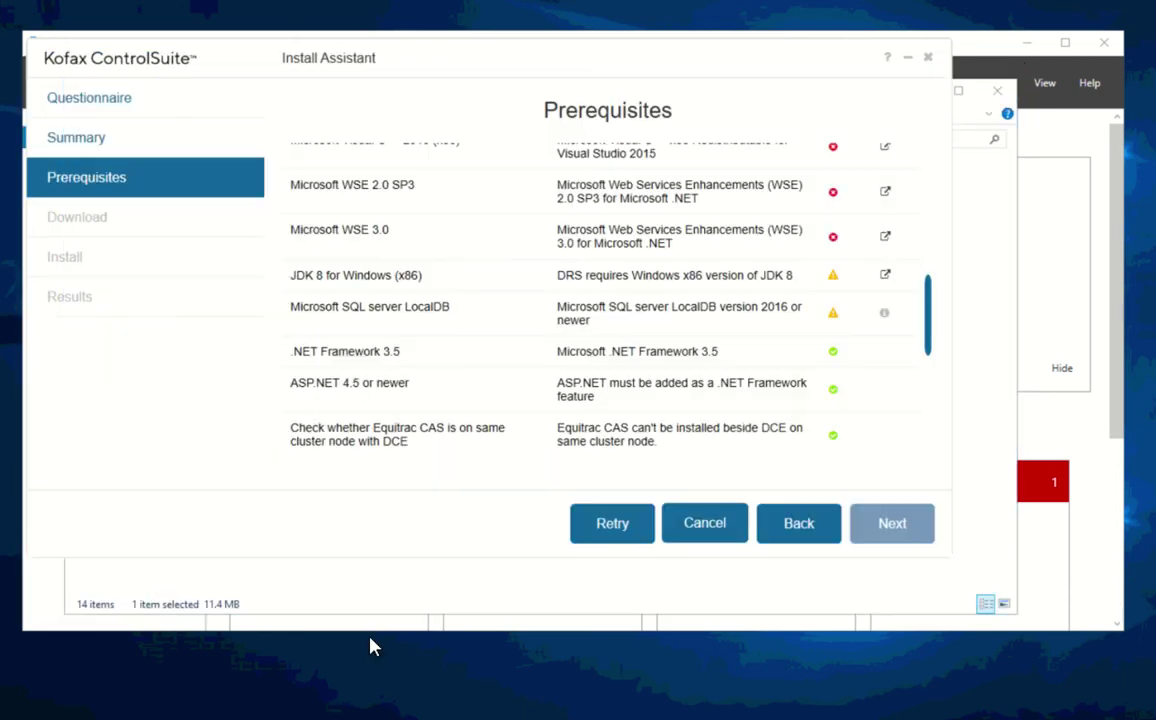
{"action": "left_click", "coordinate": [612, 524]}
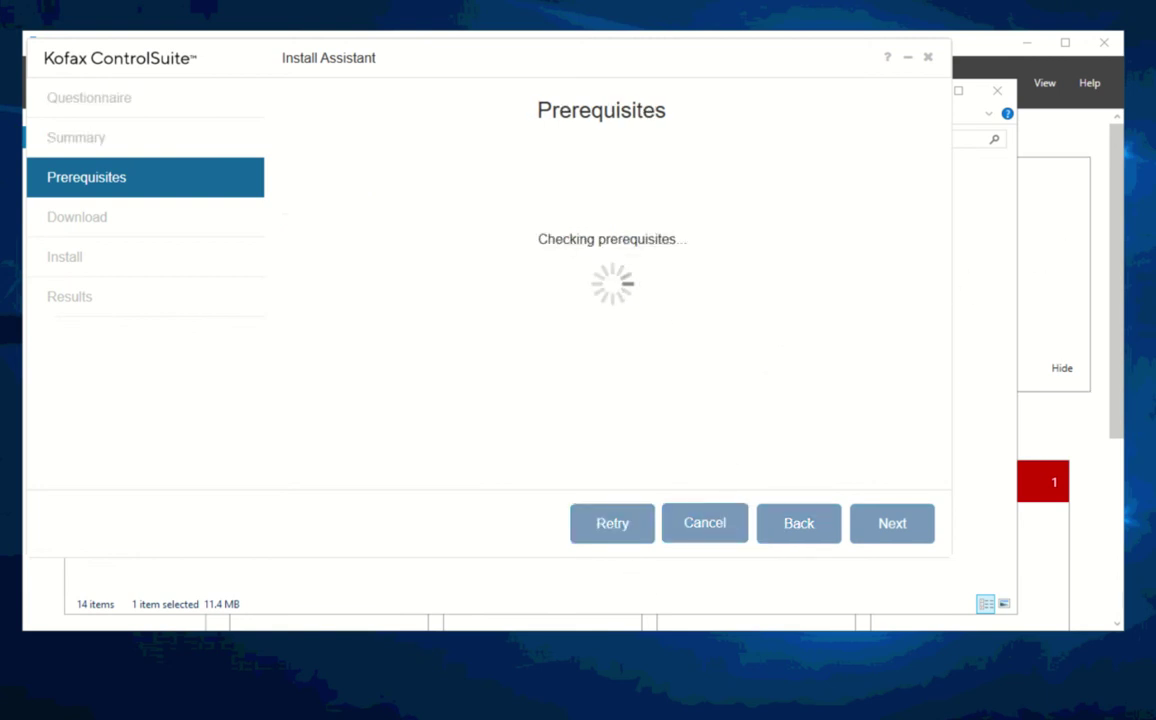
{"action": "scroll", "coordinate": [672, 310], "scroll_direction": "down", "scroll_amount": 1}
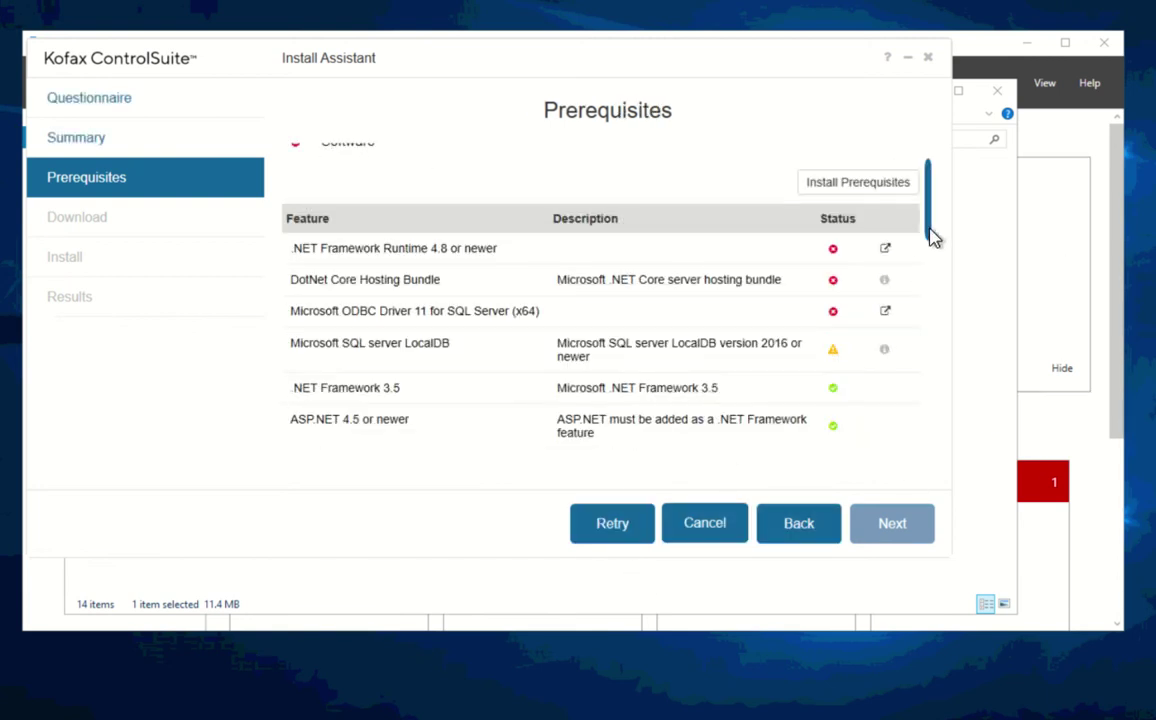
{"action": "left_click_drag", "start_coordinate": [929, 237], "coordinate": [930, 250]}
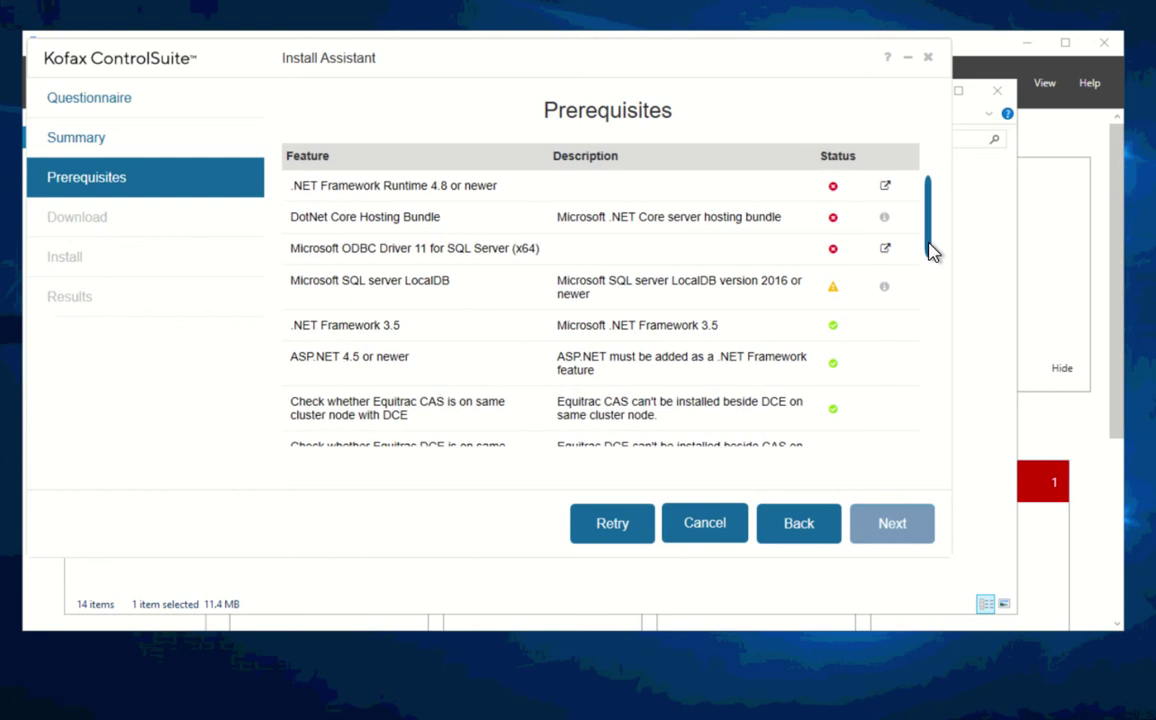
- Start the .NET Framework 4.8 installation from ndp48-x86-x64-allos-enu in the Prerequisites folder, accepting the license terms
{"action": "scroll", "coordinate": [933, 246], "scroll_direction": "up", "scroll_amount": 3}
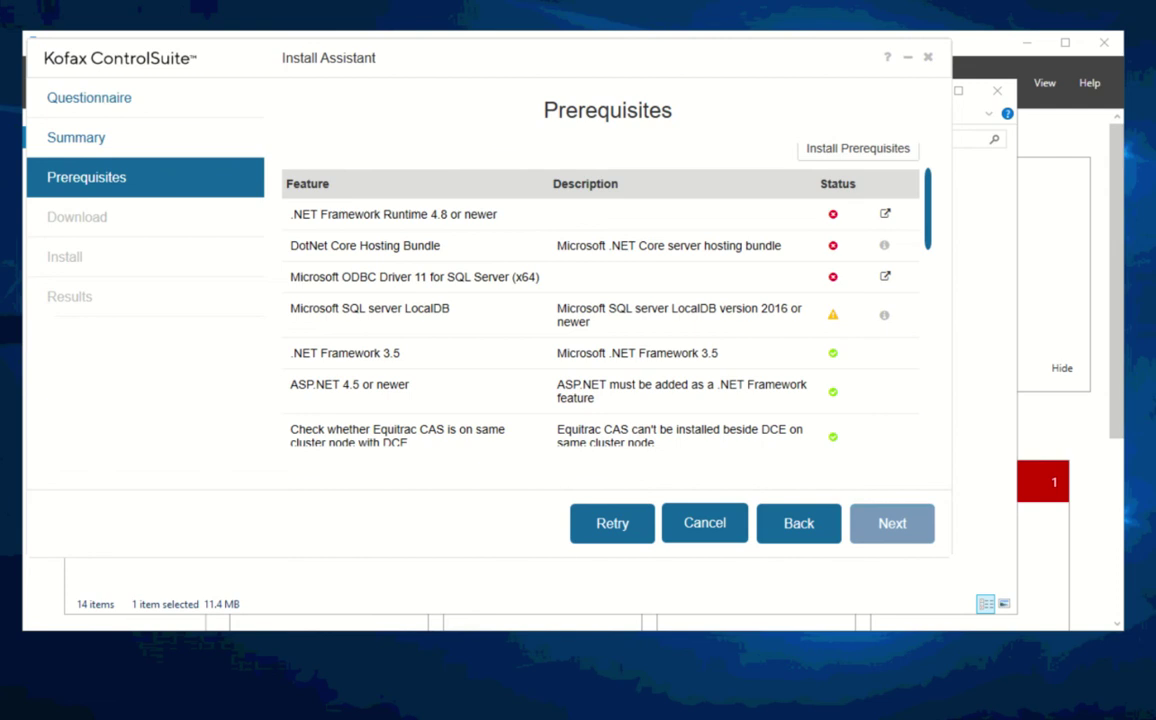
{"action": "key", "text": "alt+Tab"}
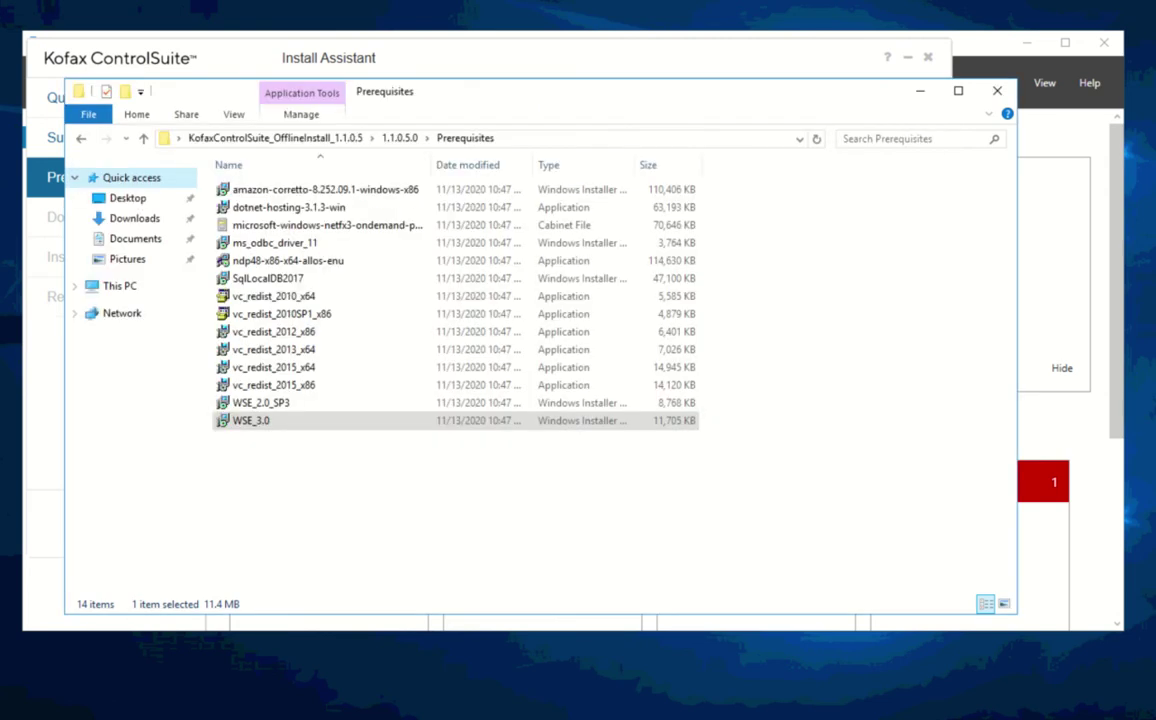
{"action": "left_click", "coordinate": [294, 261]}
{"action": "double_click", "coordinate": [294, 261]}
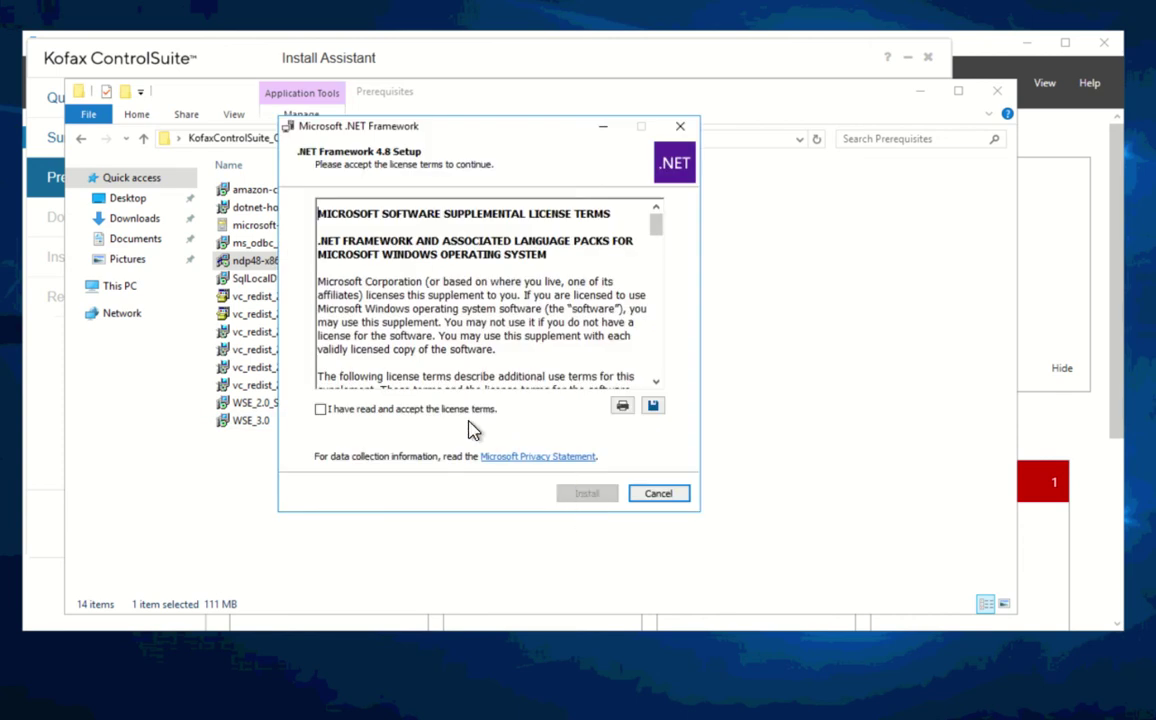
{"action": "left_click", "coordinate": [462, 410]}
{"action": "left_click", "coordinate": [596, 498]}
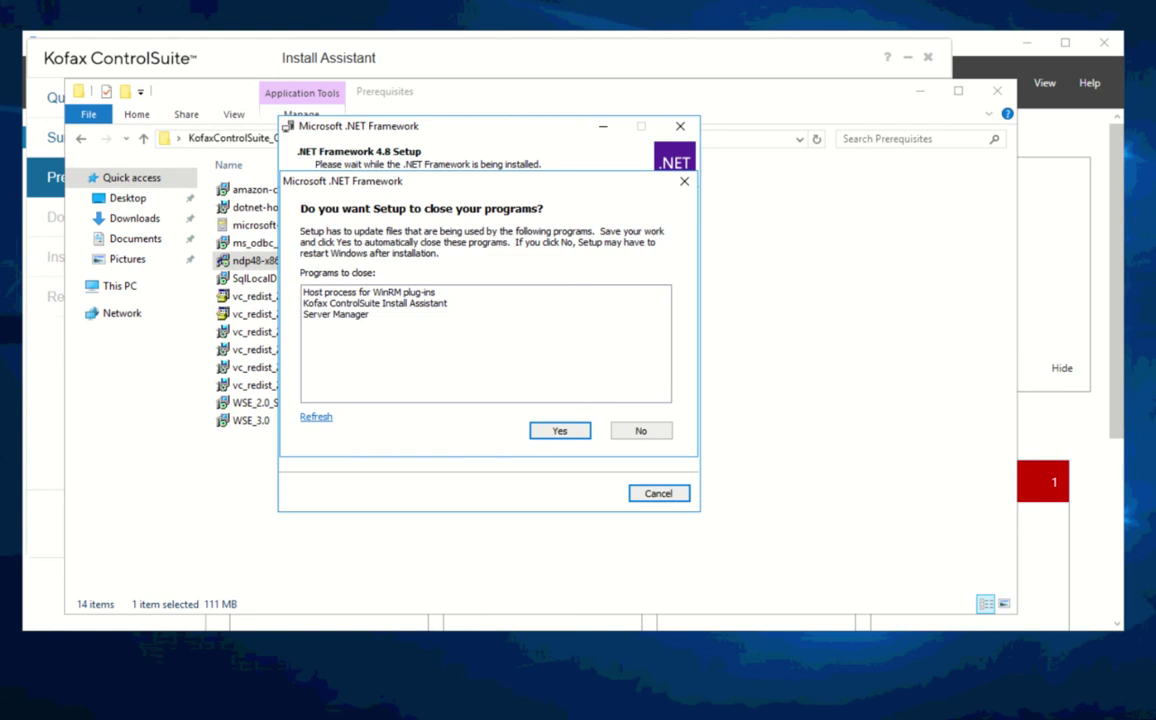
- Exit the Install Assistant and Server Manager, allow setup to close the listed programs, and finish the .NET Framework 4.8 installation
{"action": "key", "text": "alt+Tab"}
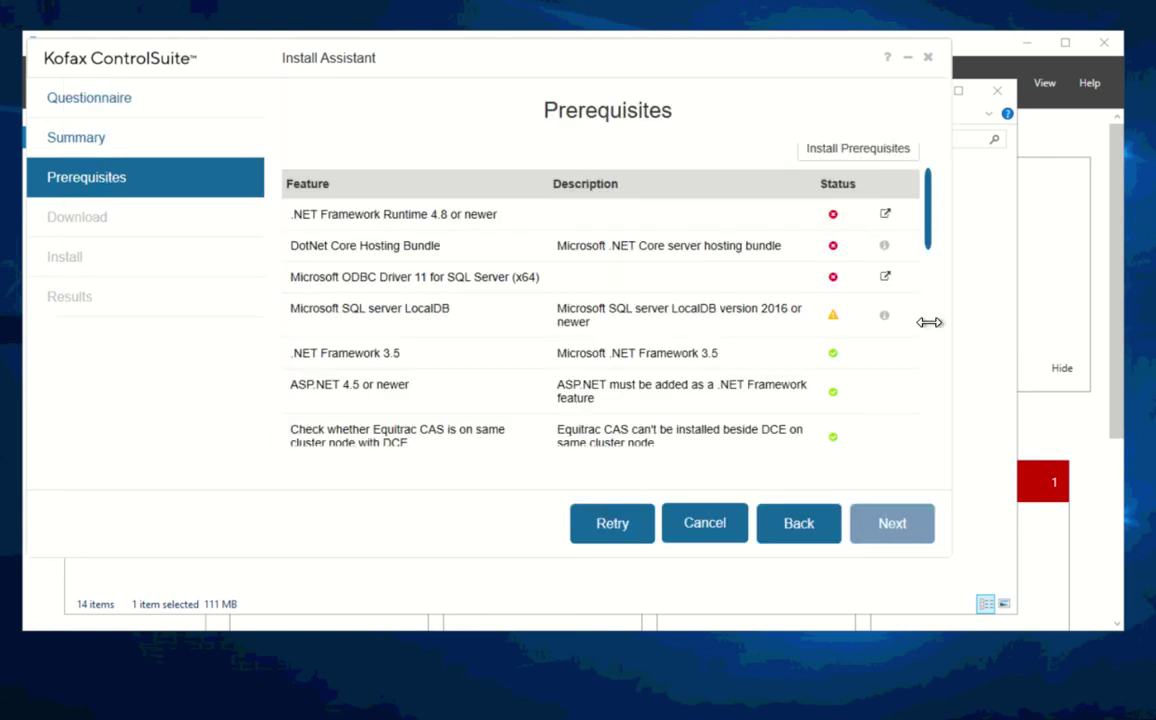
{"action": "left_click", "coordinate": [929, 58]}
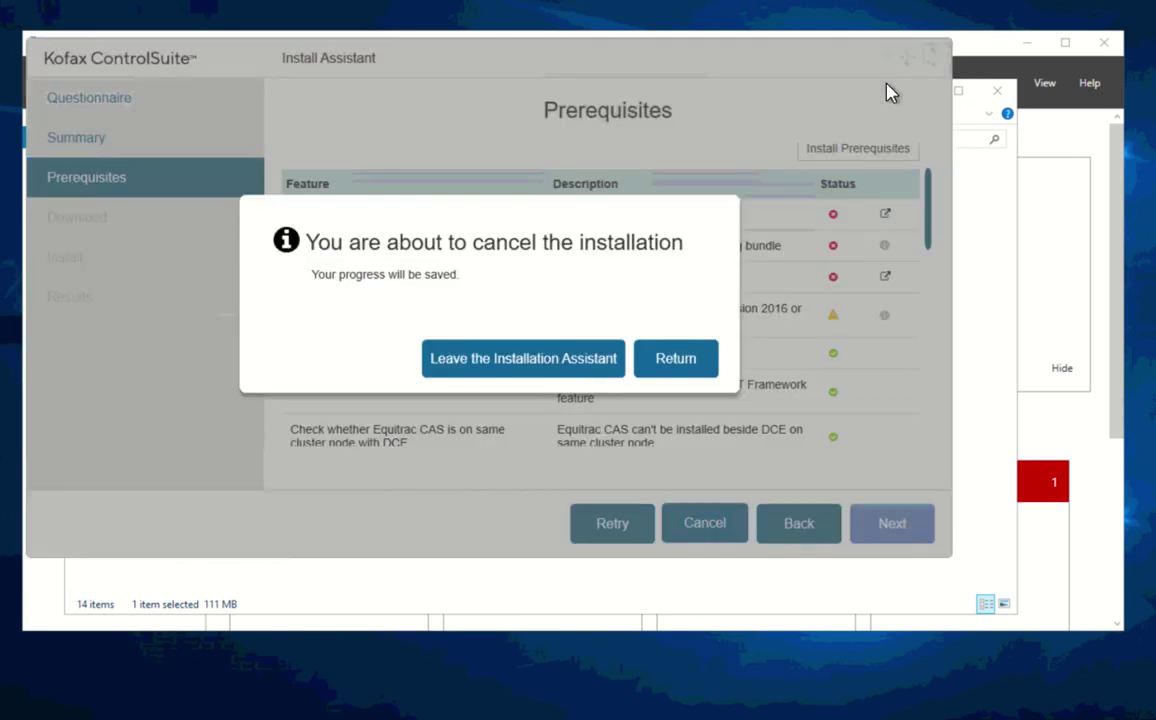
{"action": "left_click", "coordinate": [565, 362]}
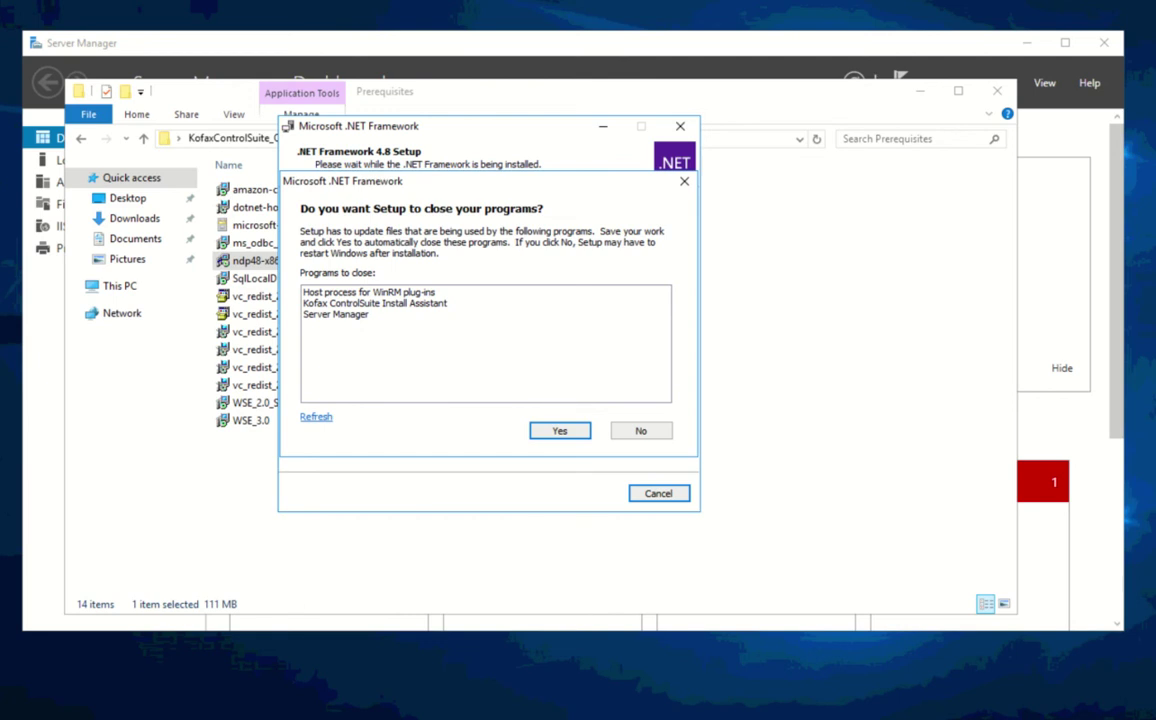
{"action": "left_click", "coordinate": [1043, 116]}
{"action": "left_click", "coordinate": [1104, 42]}
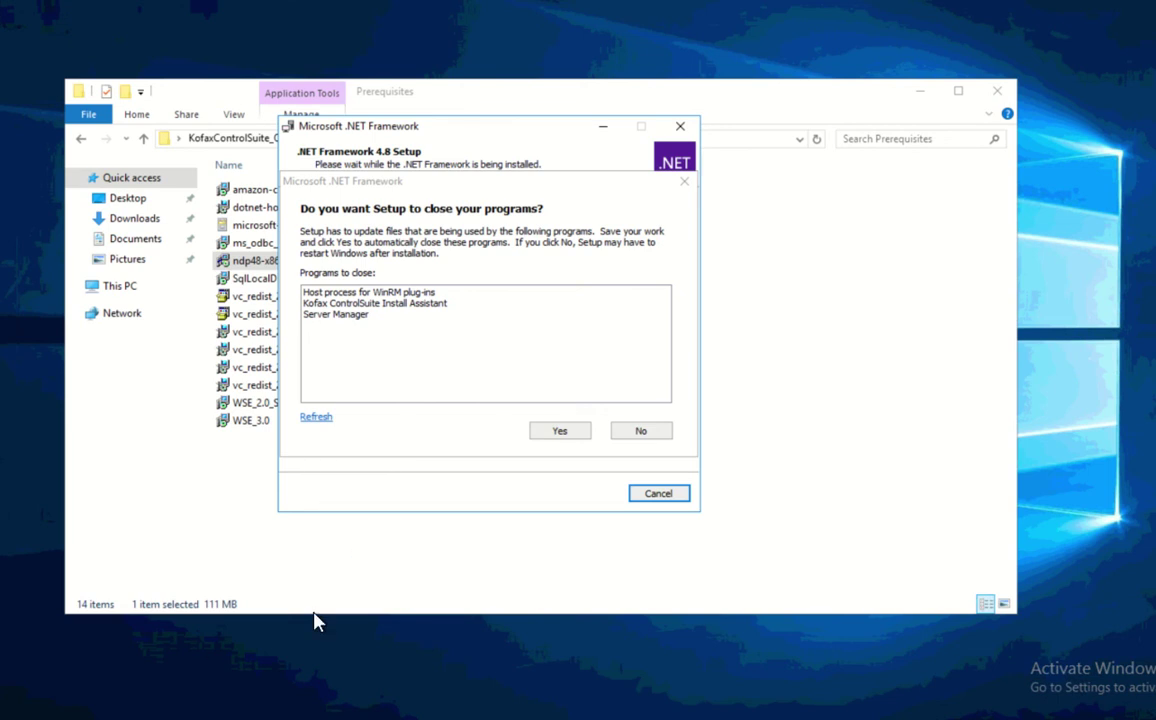
{"action": "left_click", "coordinate": [560, 432]}
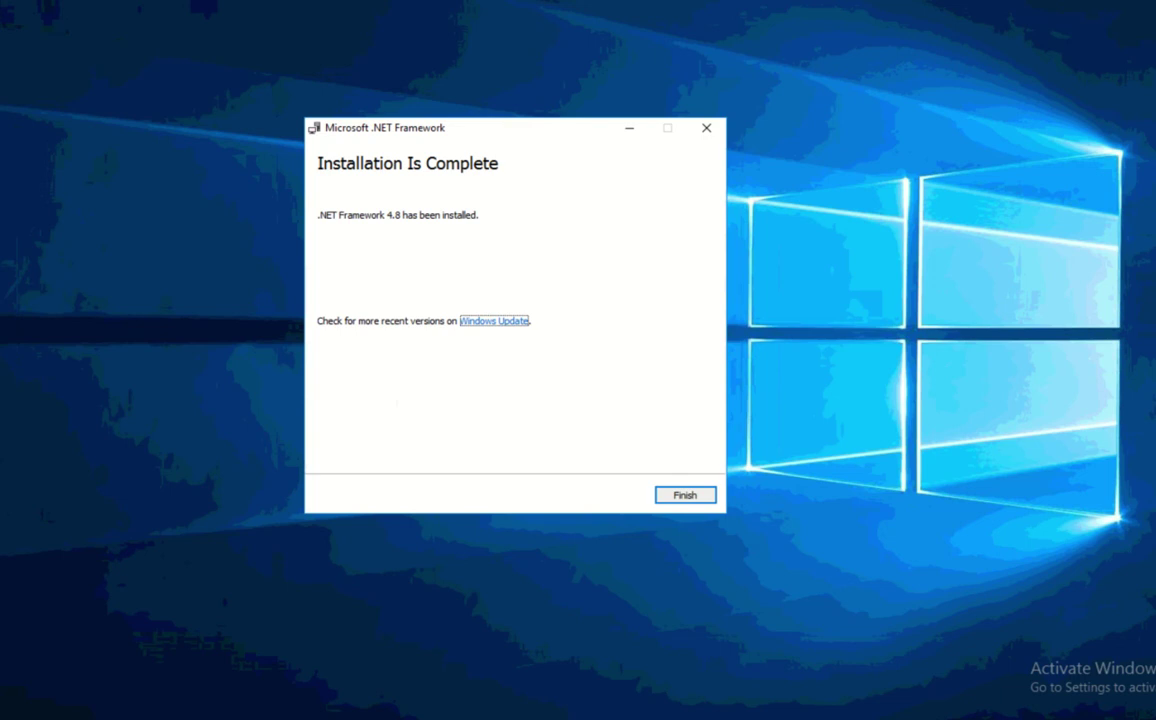
{"action": "left_click", "coordinate": [702, 500]}
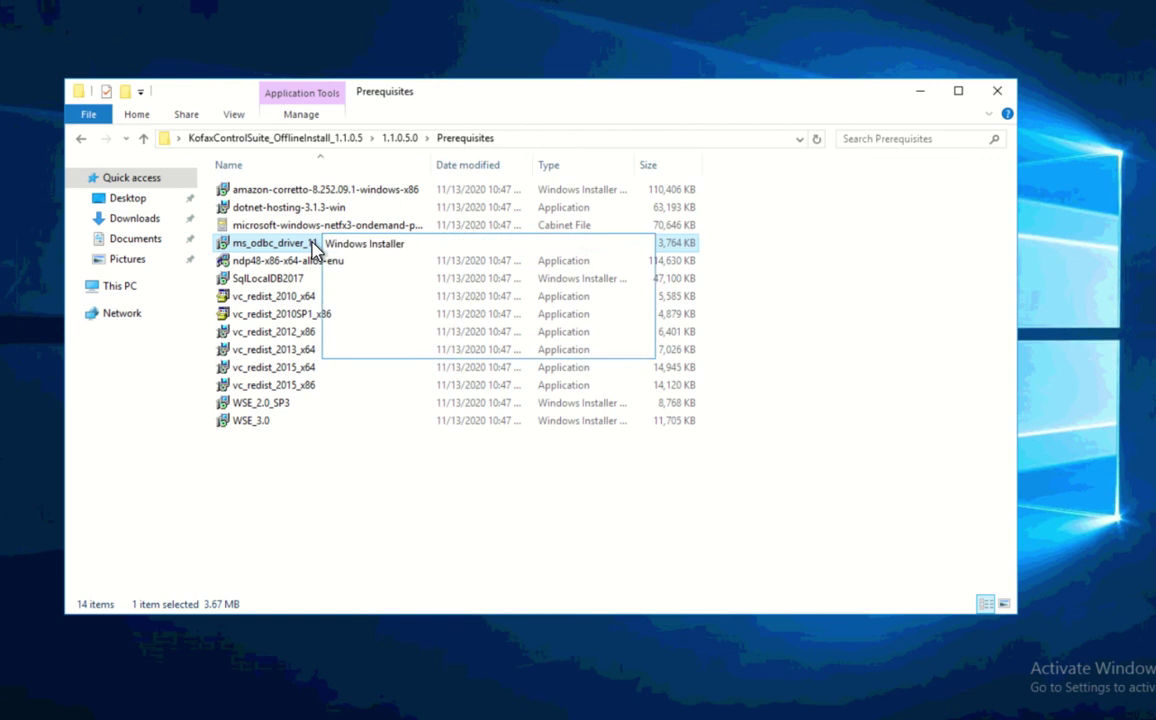
- Install Microsoft ODBC Driver 11 for SQL Server from ms_odbc_driver_11, accepting the license and including the ODBC Driver for SQL Server SDK
{"action": "double_click", "coordinate": [313, 246]}
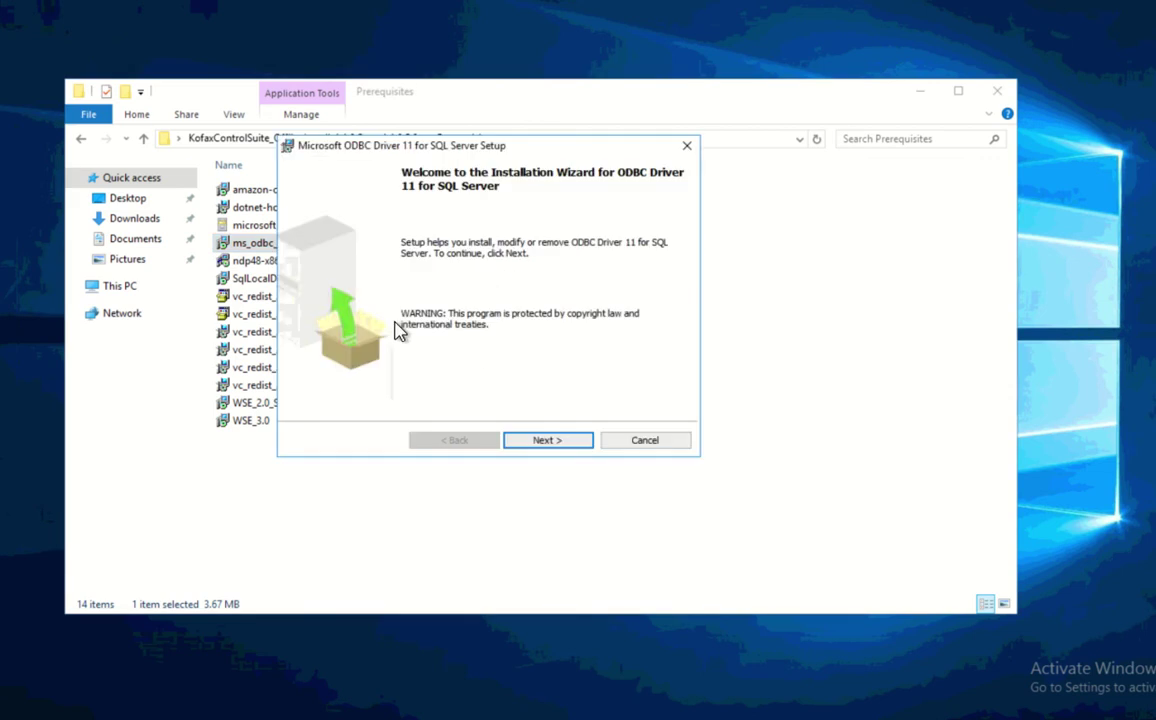
{"action": "left_click", "coordinate": [548, 450]}
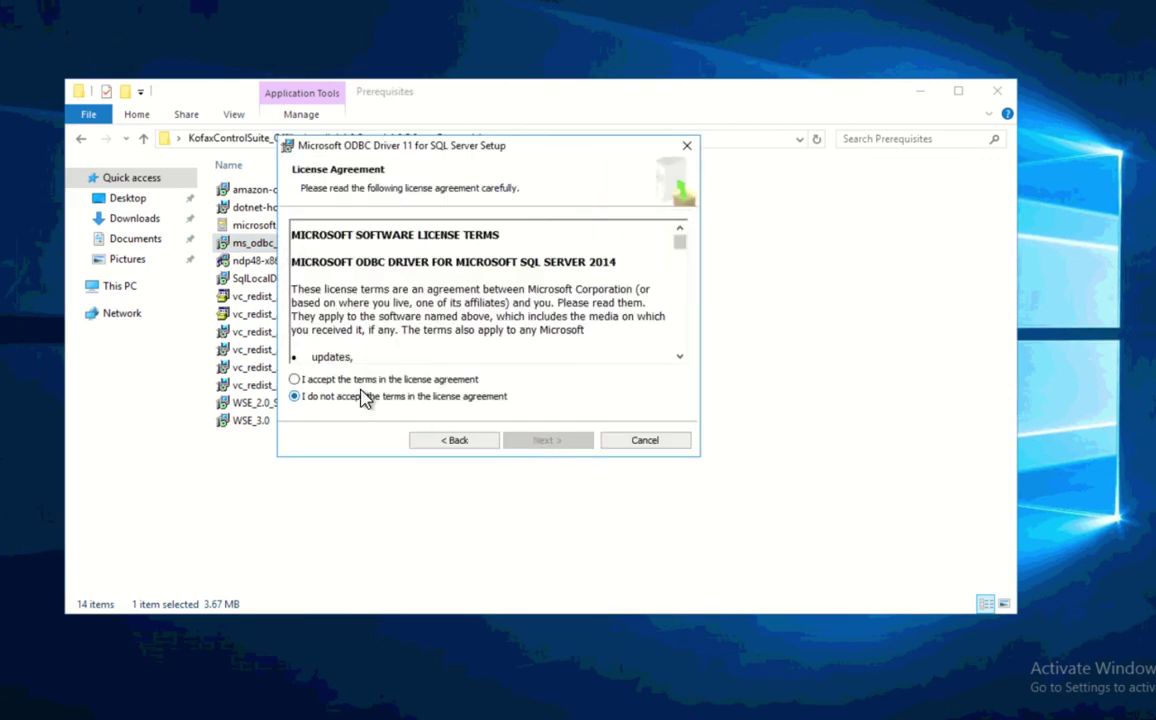
{"action": "left_click", "coordinate": [362, 380]}
{"action": "left_click", "coordinate": [548, 442]}
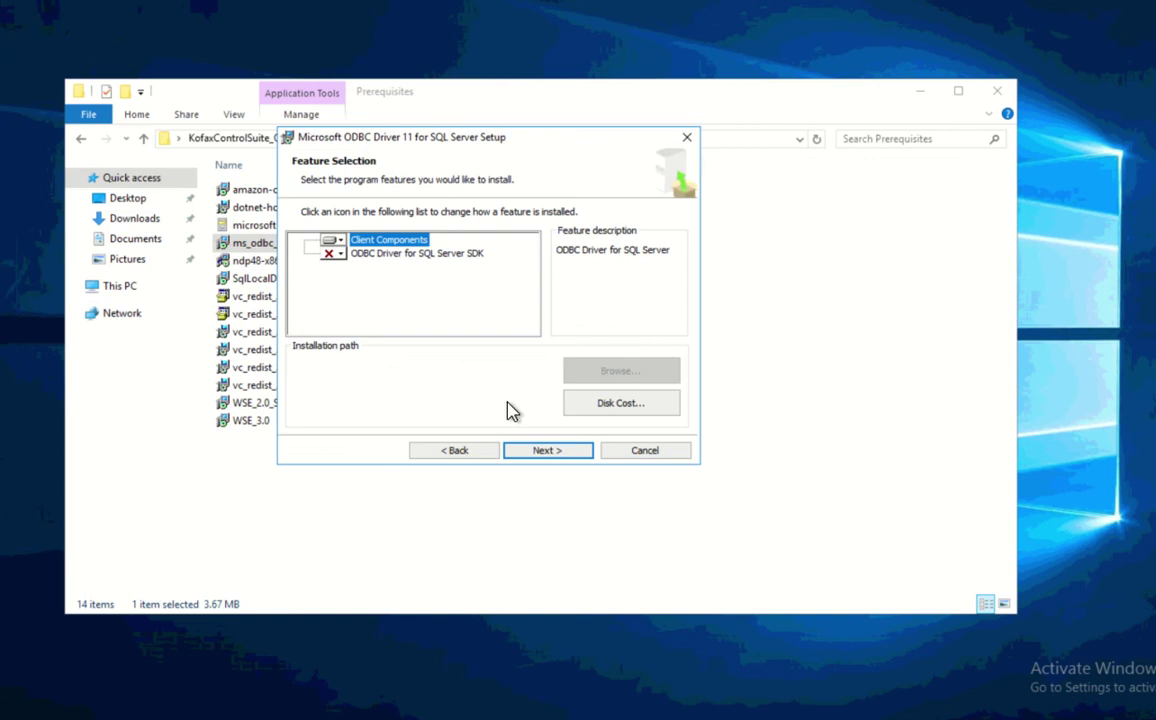
{"action": "left_click", "coordinate": [333, 254]}
{"action": "left_click", "coordinate": [347, 275]}
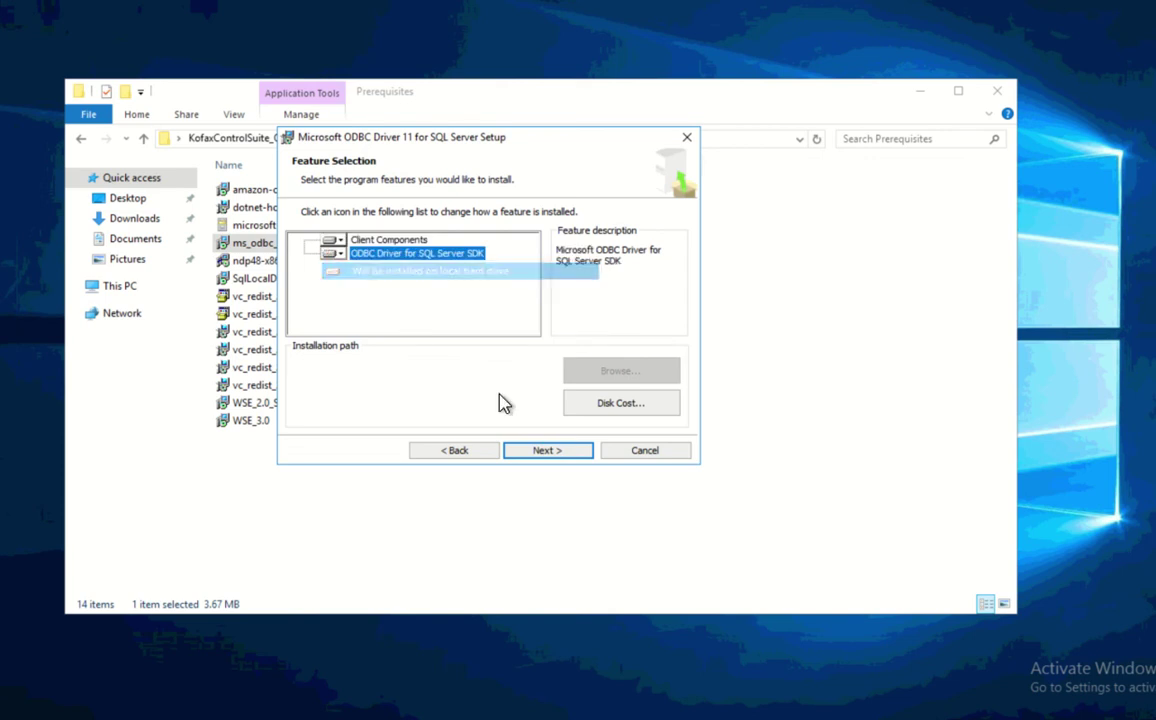
{"action": "left_click", "coordinate": [552, 453]}
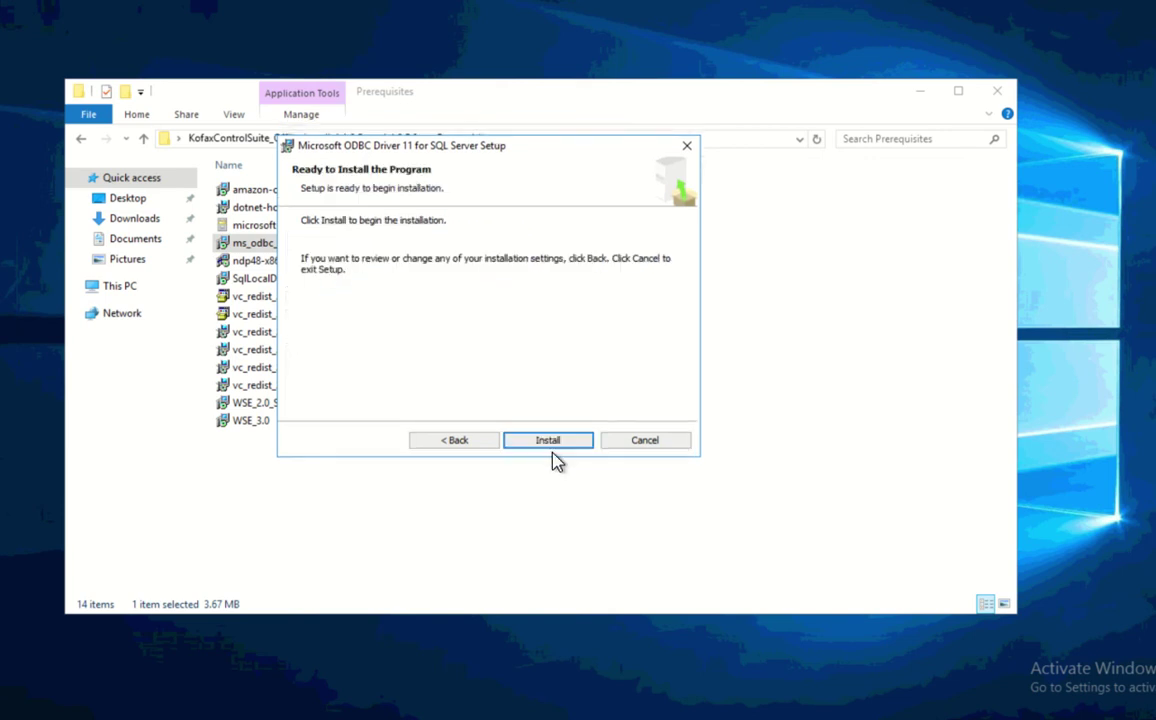
{"action": "left_click", "coordinate": [549, 443]}
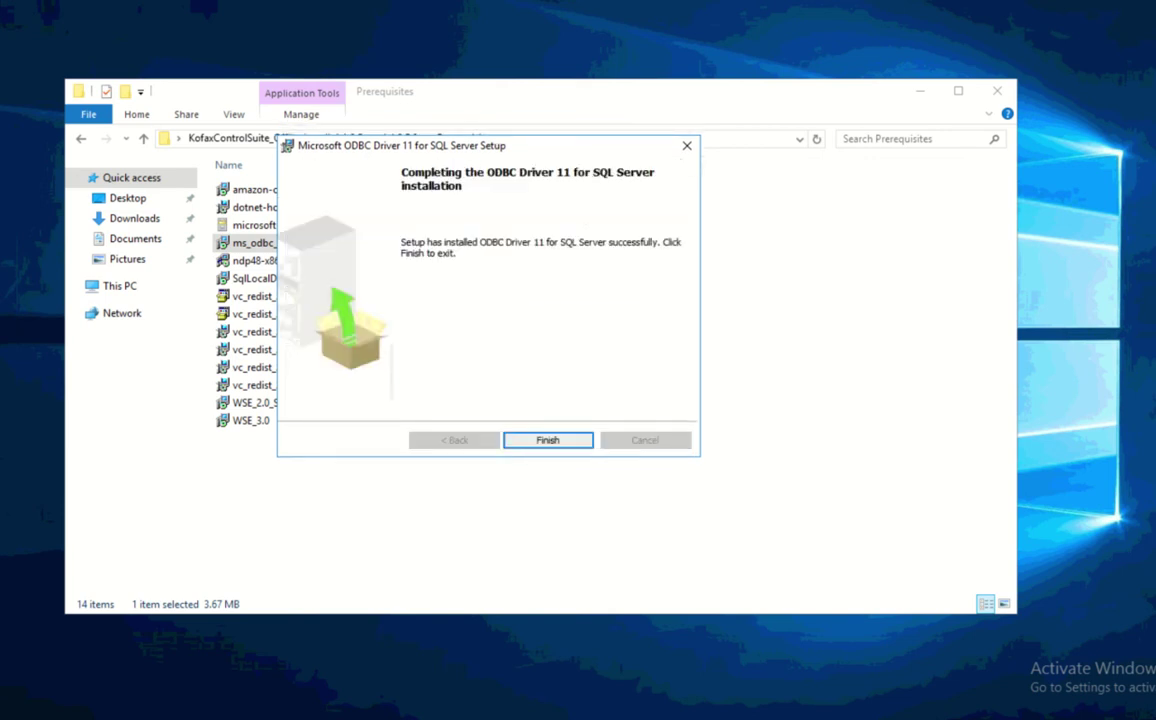
{"action": "left_click", "coordinate": [570, 440]}
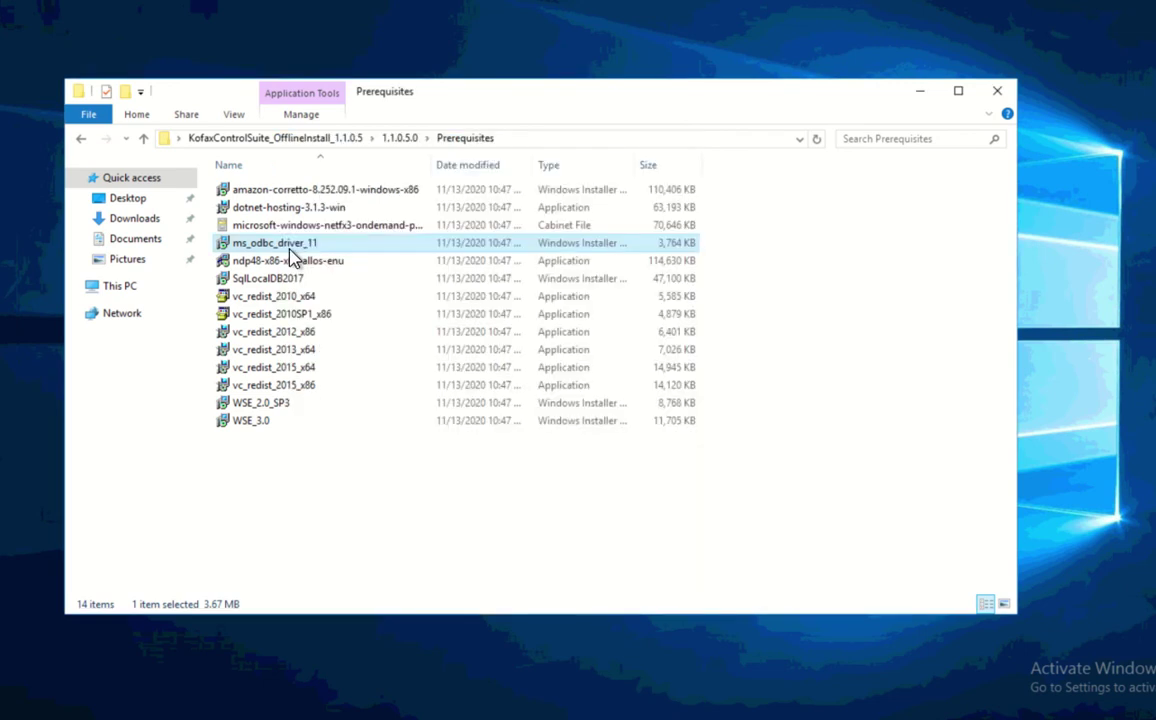
- Install Microsoft SQL Server 2017 LocalDB from SqlLocalDB2017, accepting the license agreement
{"action": "left_click", "coordinate": [279, 280]}
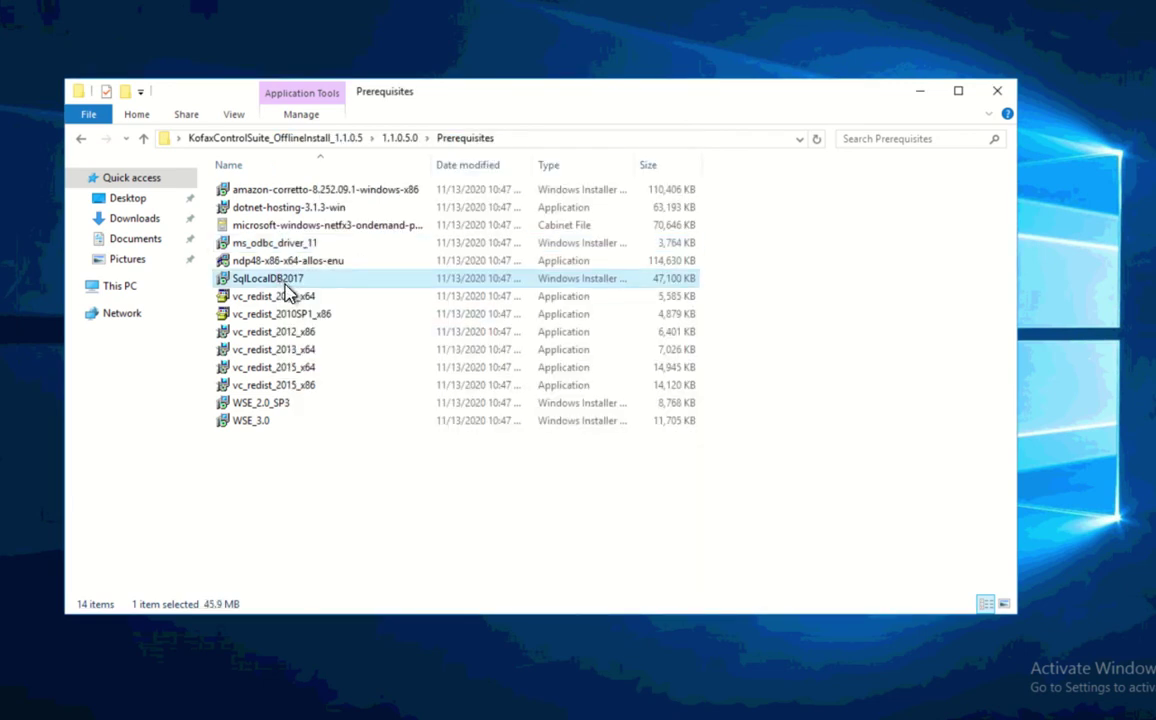
{"action": "double_click", "coordinate": [308, 283]}
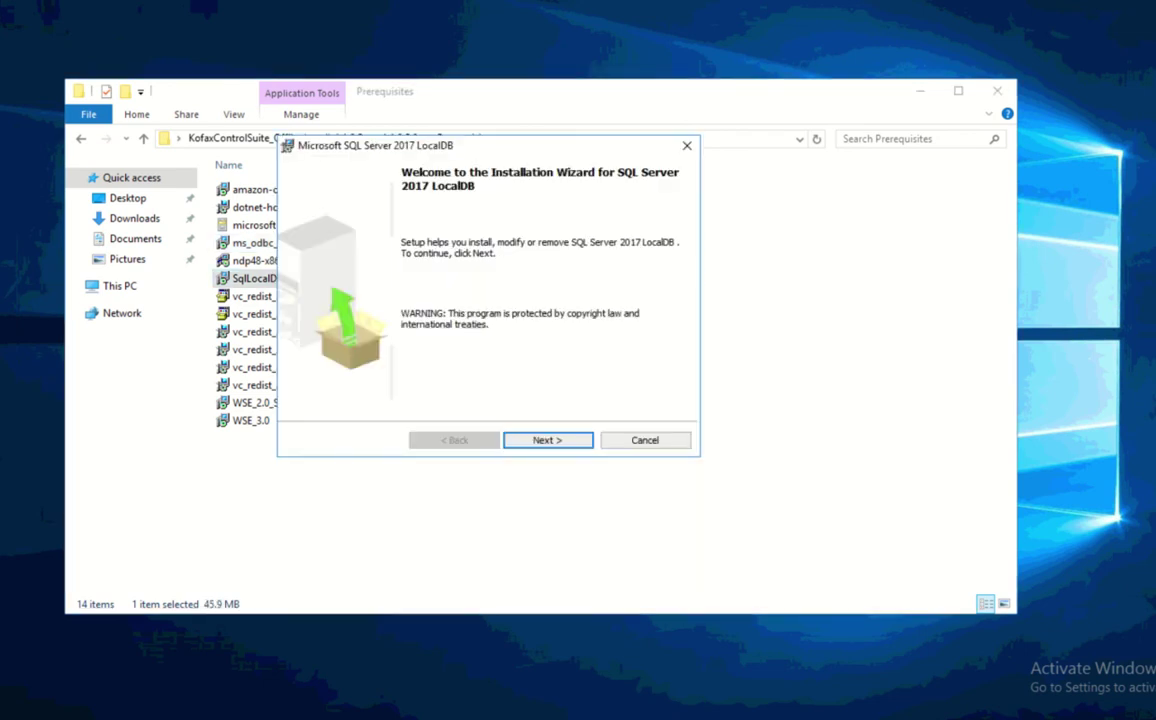
{"action": "left_click", "coordinate": [548, 442]}
{"action": "left_click", "coordinate": [308, 380]}
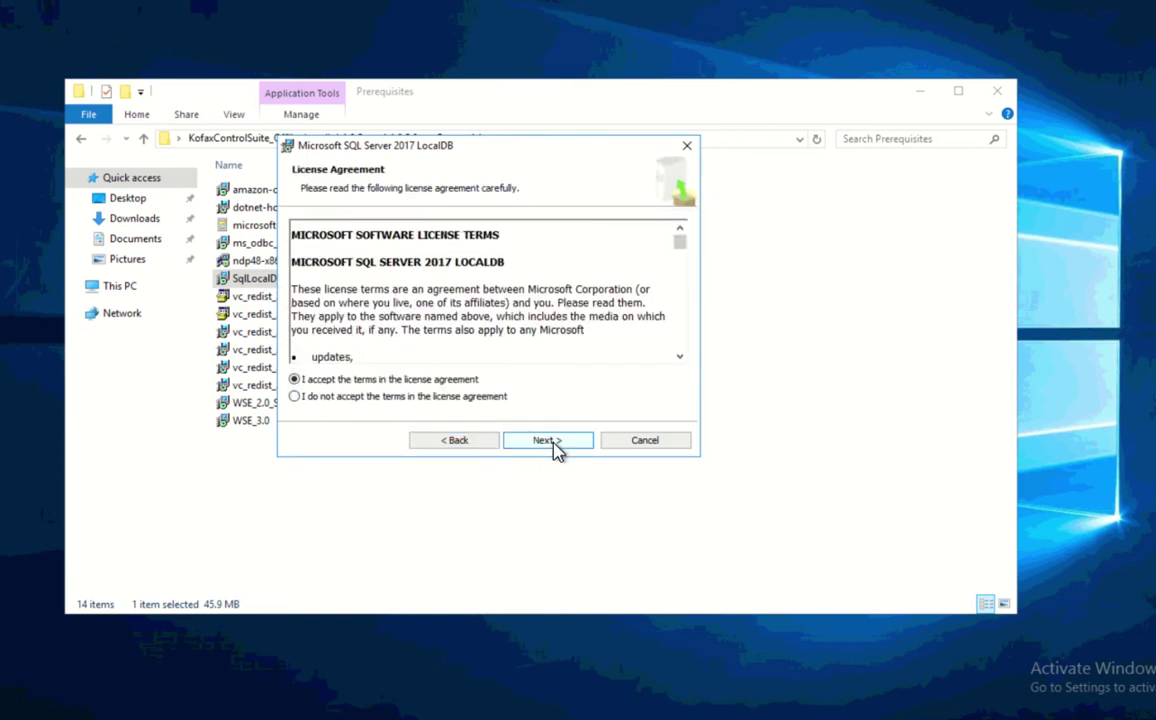
{"action": "left_click", "coordinate": [553, 445]}
{"action": "left_click", "coordinate": [553, 443]}
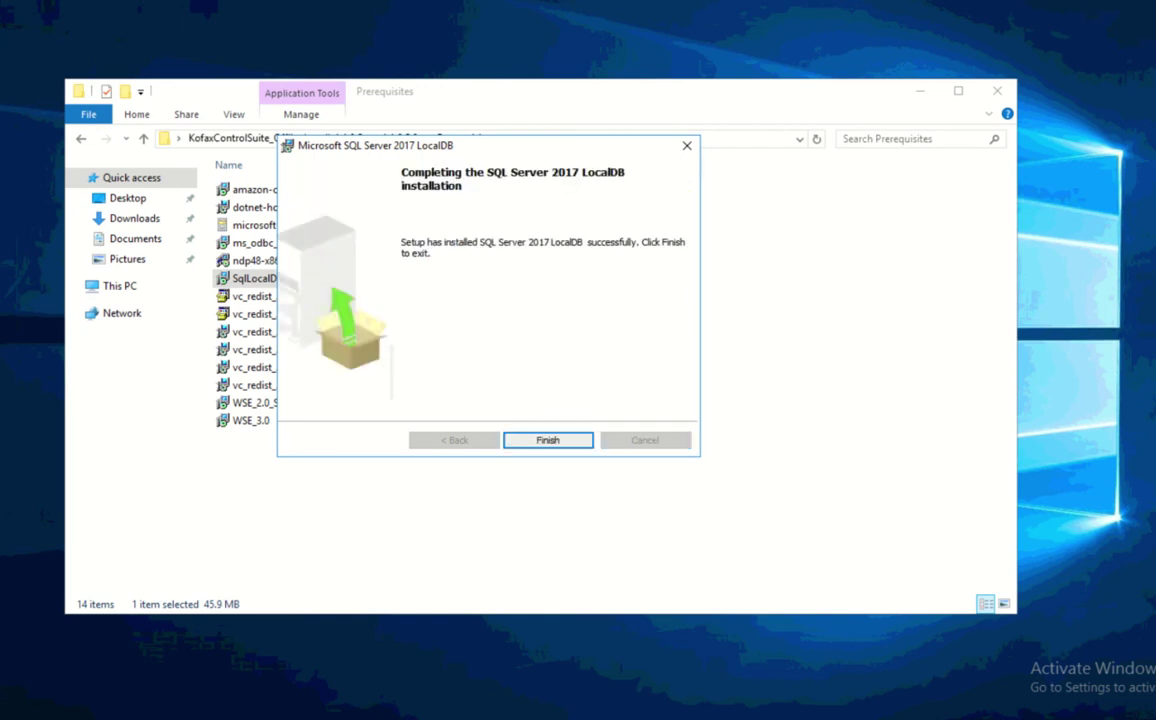
{"action": "left_click", "coordinate": [548, 441]}
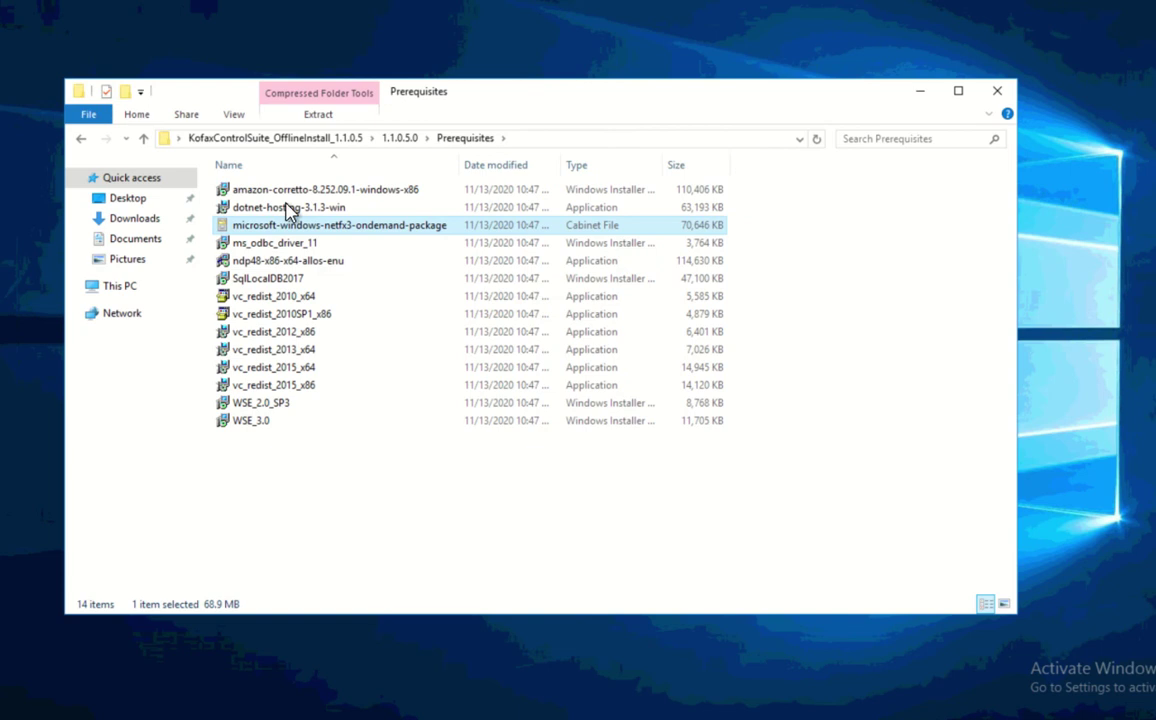
- Install Microsoft .NET Core 3.1.3 Windows Server Hosting from dotnet-hosting-3.1.3-win, agreeing to the license terms
{"action": "left_click", "coordinate": [287, 206]}
{"action": "double_click", "coordinate": [287, 206]}
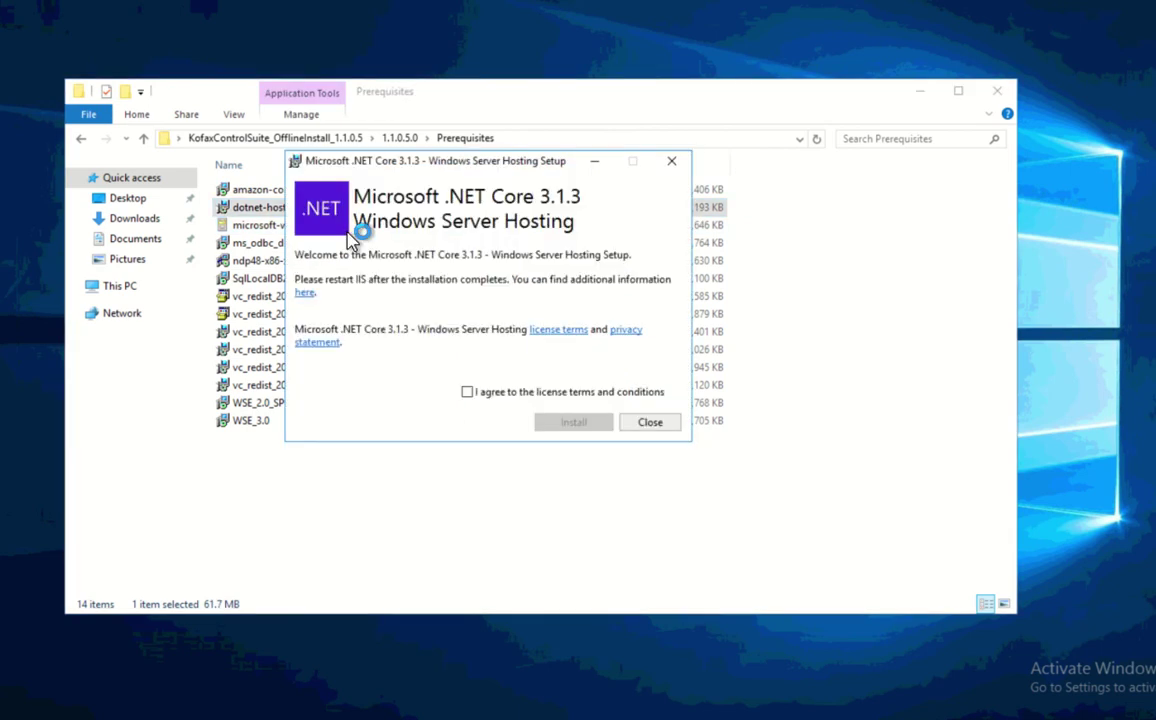
{"action": "left_click", "coordinate": [516, 392]}
{"action": "left_click", "coordinate": [573, 425]}
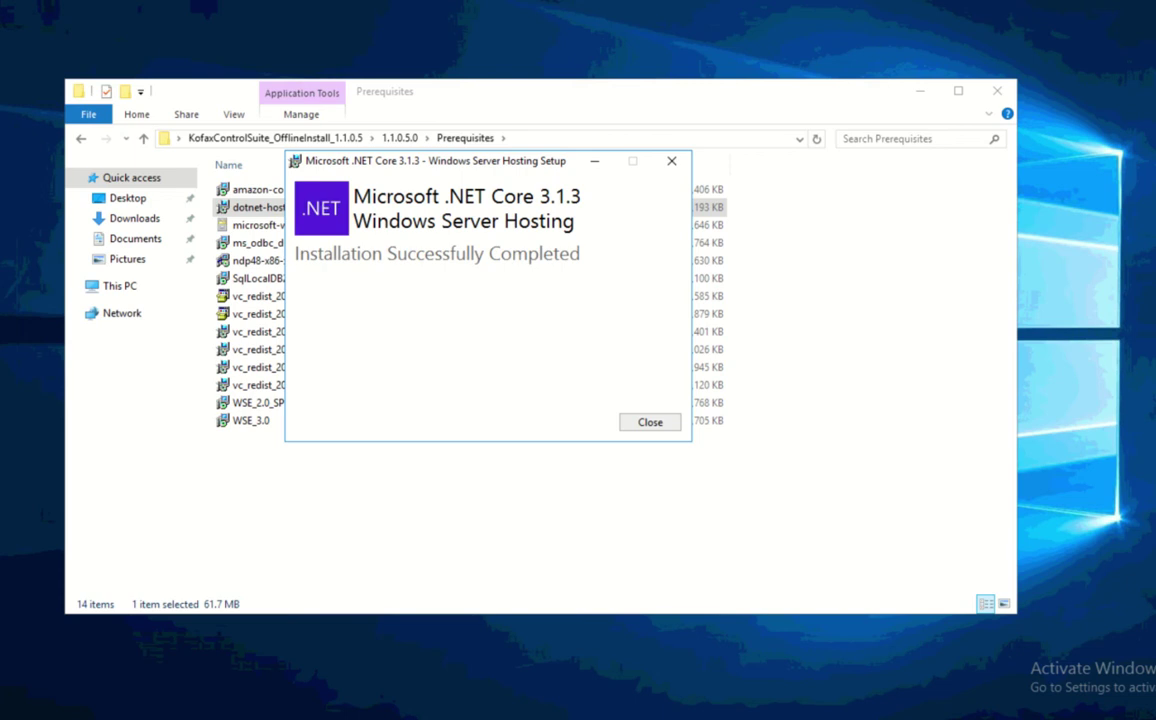
{"action": "left_click", "coordinate": [660, 426]}
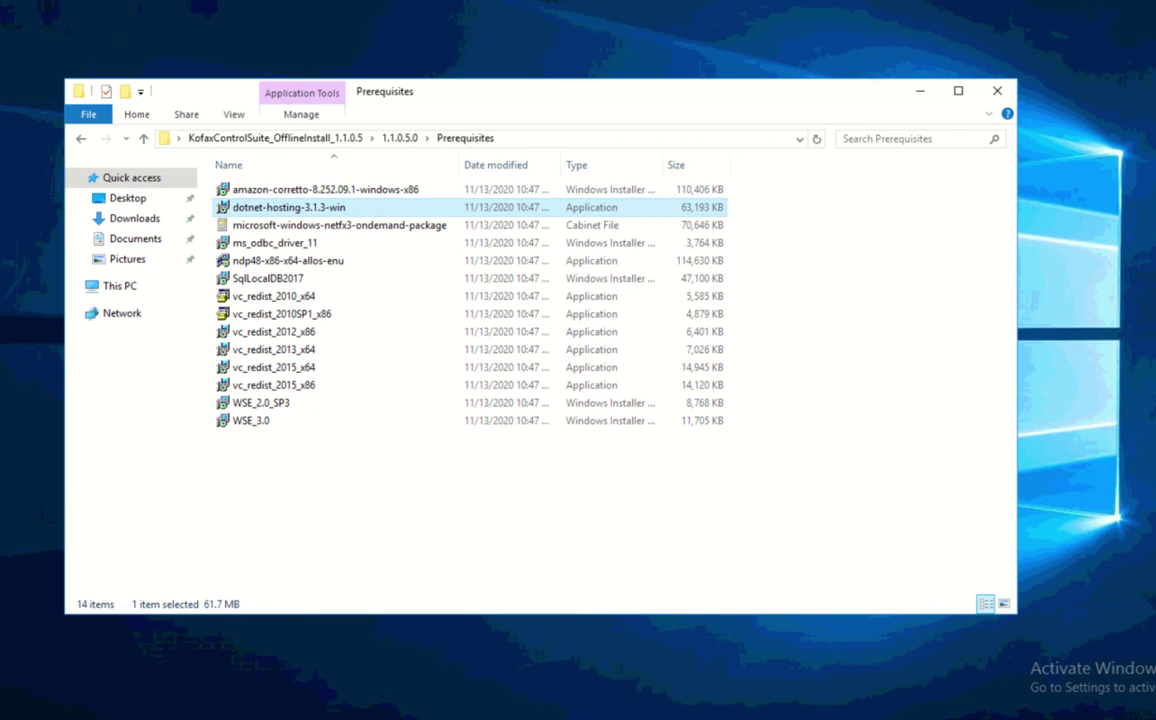
- Run InstallAssistant from the 1.1.0.5.0 folder as administrator
{"action": "left_click", "coordinate": [397, 140]}
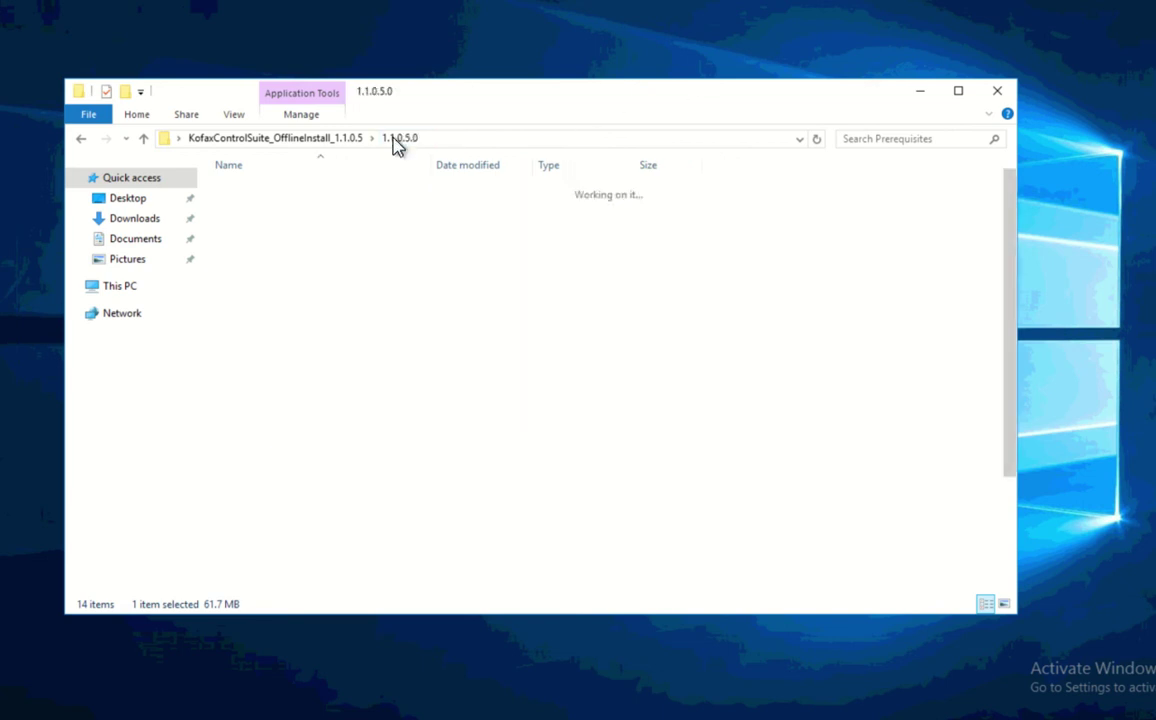
{"action": "left_click", "coordinate": [297, 357]}
{"action": "right_click", "coordinate": [297, 357]}
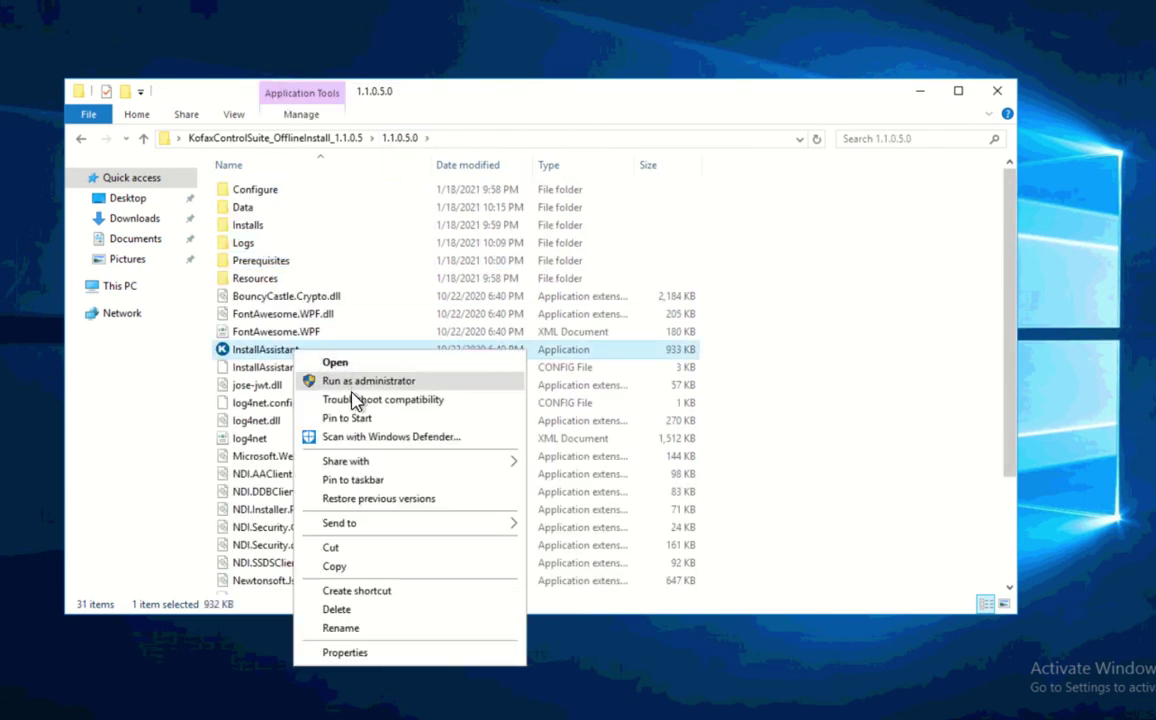
{"action": "left_click", "coordinate": [335, 378]}
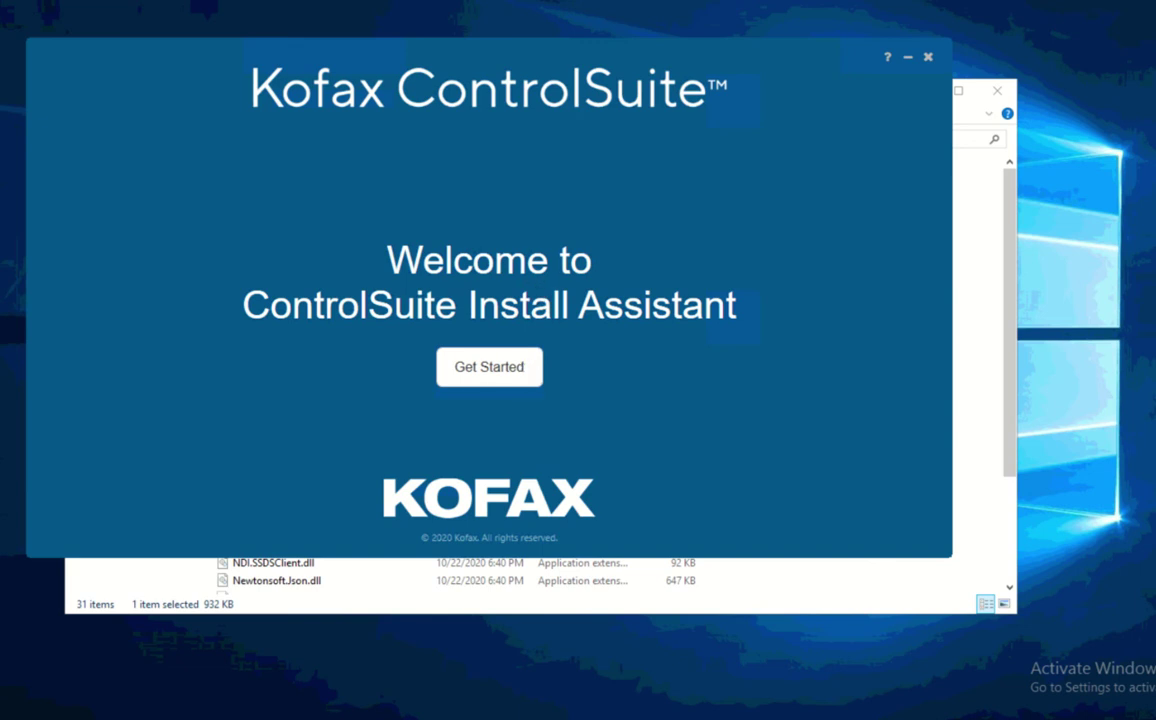
- Get started in the Install Assistant without checking for updated files and resume the previous installation attempt
{"action": "left_click", "coordinate": [489, 367]}
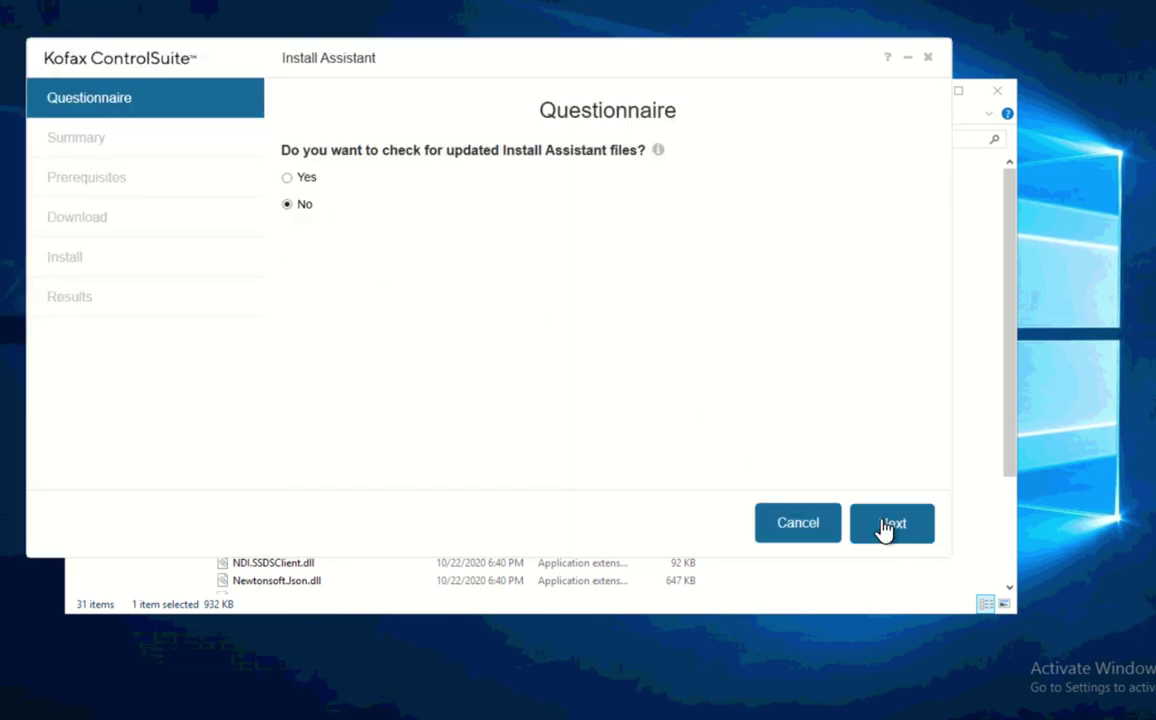
{"action": "left_click", "coordinate": [886, 526]}
{"action": "left_click", "coordinate": [886, 526]}
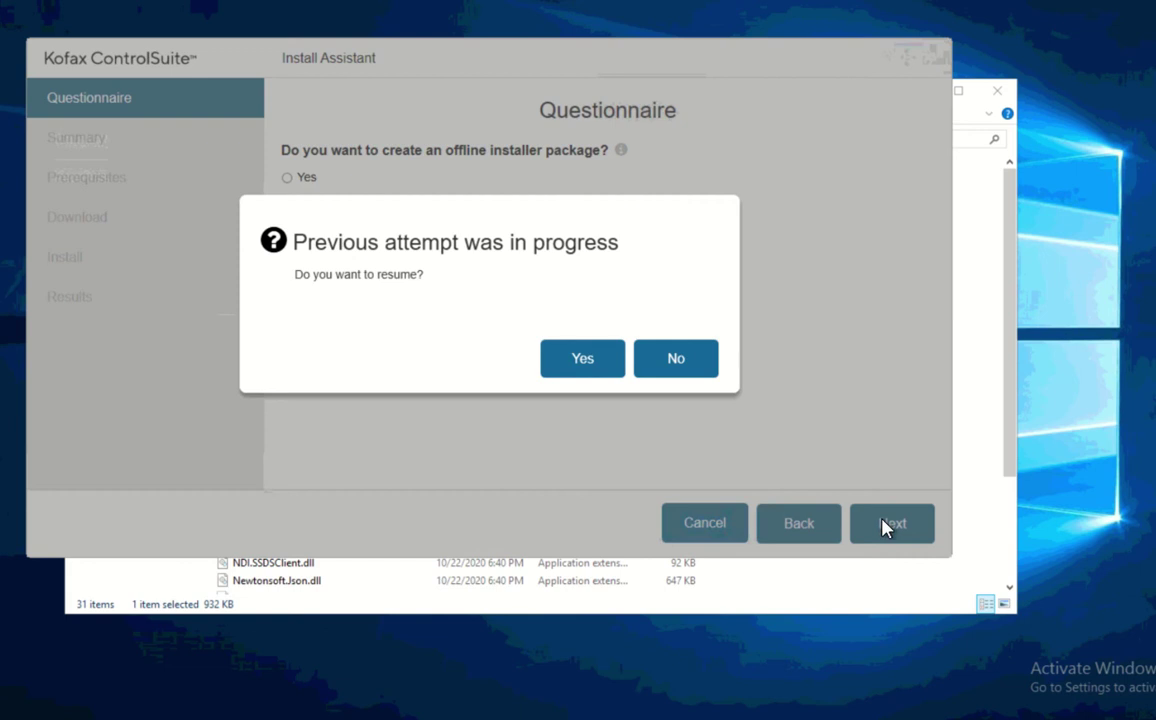
{"action": "left_click", "coordinate": [581, 359]}
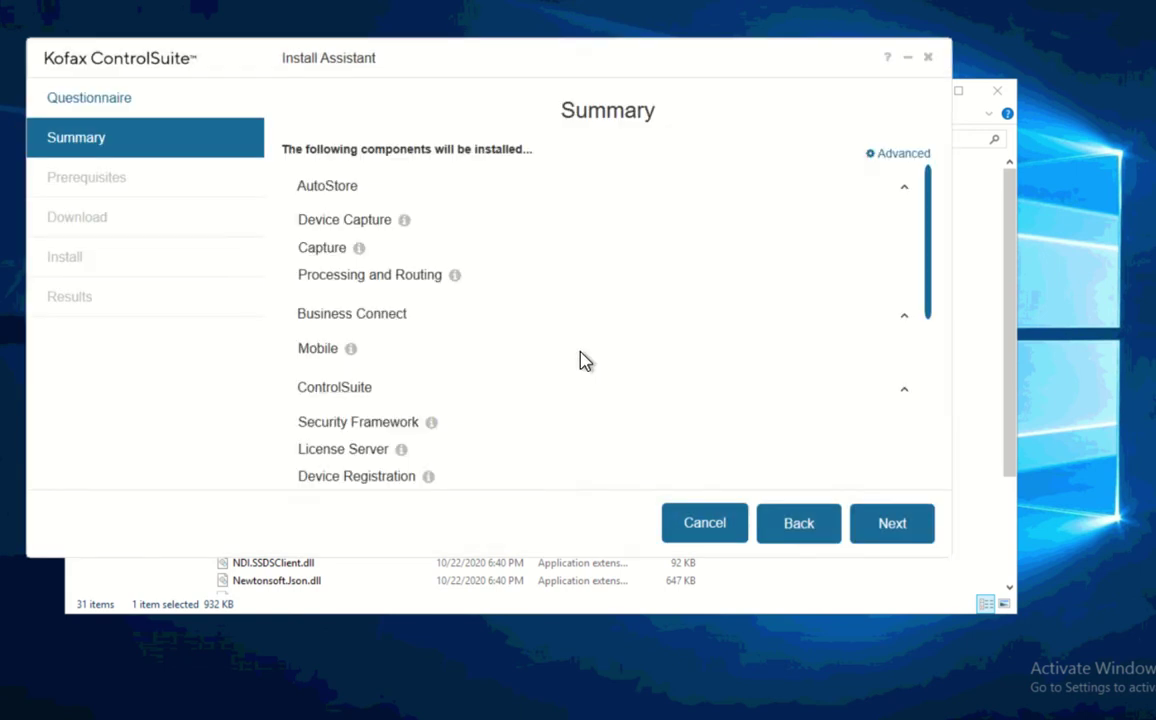
- Review the components for installation, then run the prerequisites check with automatic continue enabled and C:\Program Files as the location
{"action": "left_click_drag", "start_coordinate": [926, 330], "coordinate": [919, 472]}
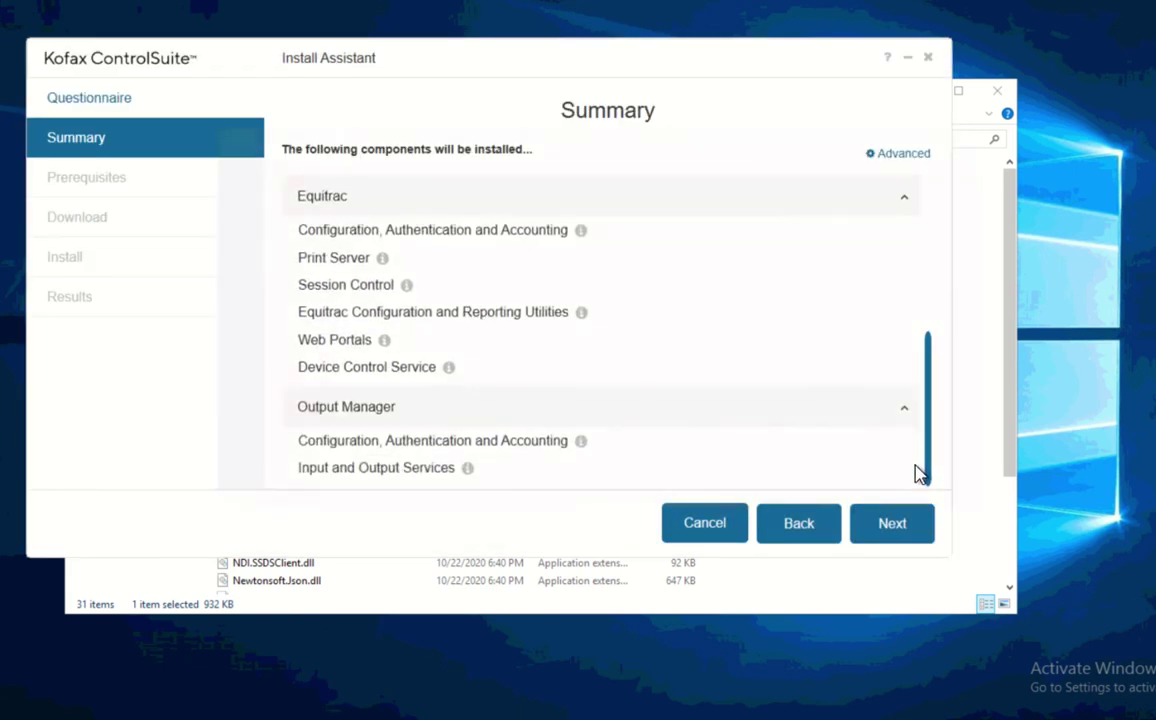
{"action": "left_click", "coordinate": [879, 540]}
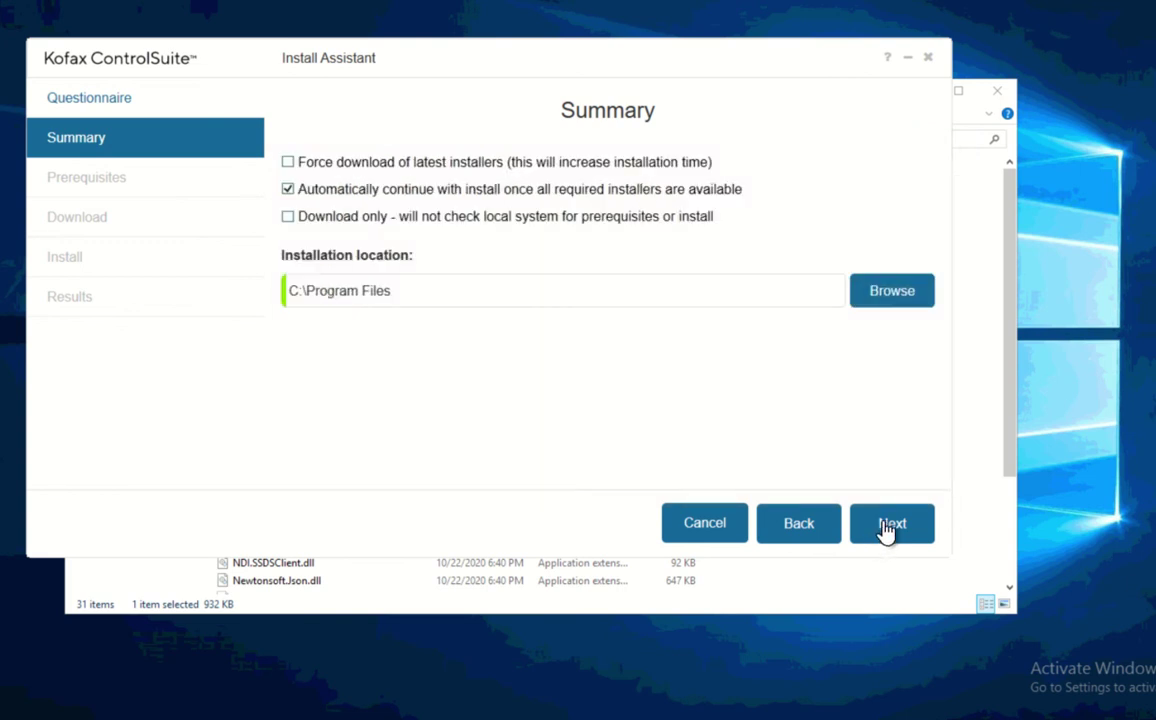
{"action": "left_click", "coordinate": [885, 531]}
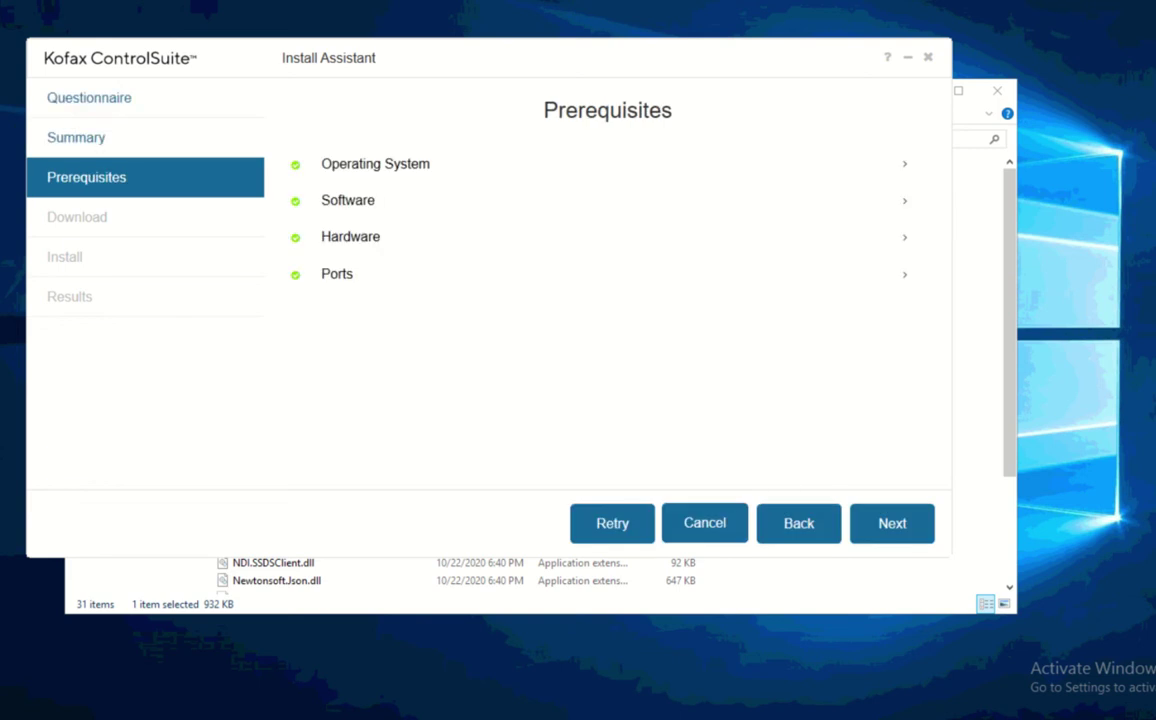
- Review the Software and Ports prerequisite details and proceed to the Download stage
{"action": "left_click", "coordinate": [906, 202]}
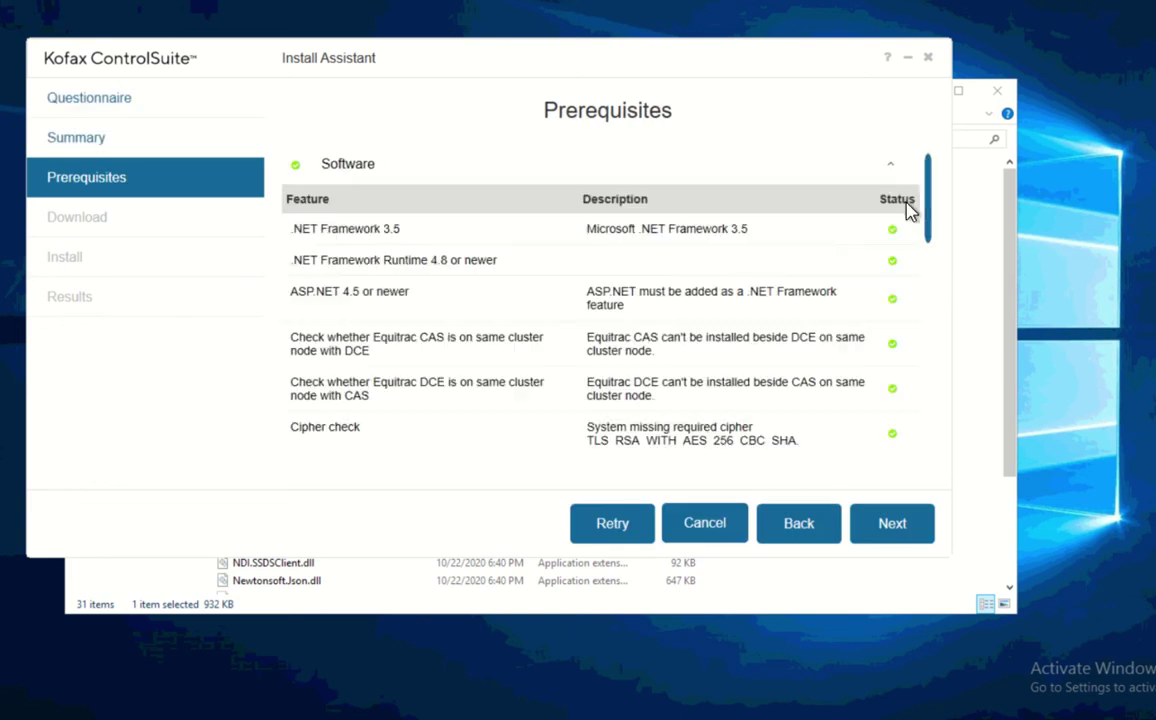
{"action": "left_click_drag", "start_coordinate": [929, 227], "coordinate": [921, 197]}
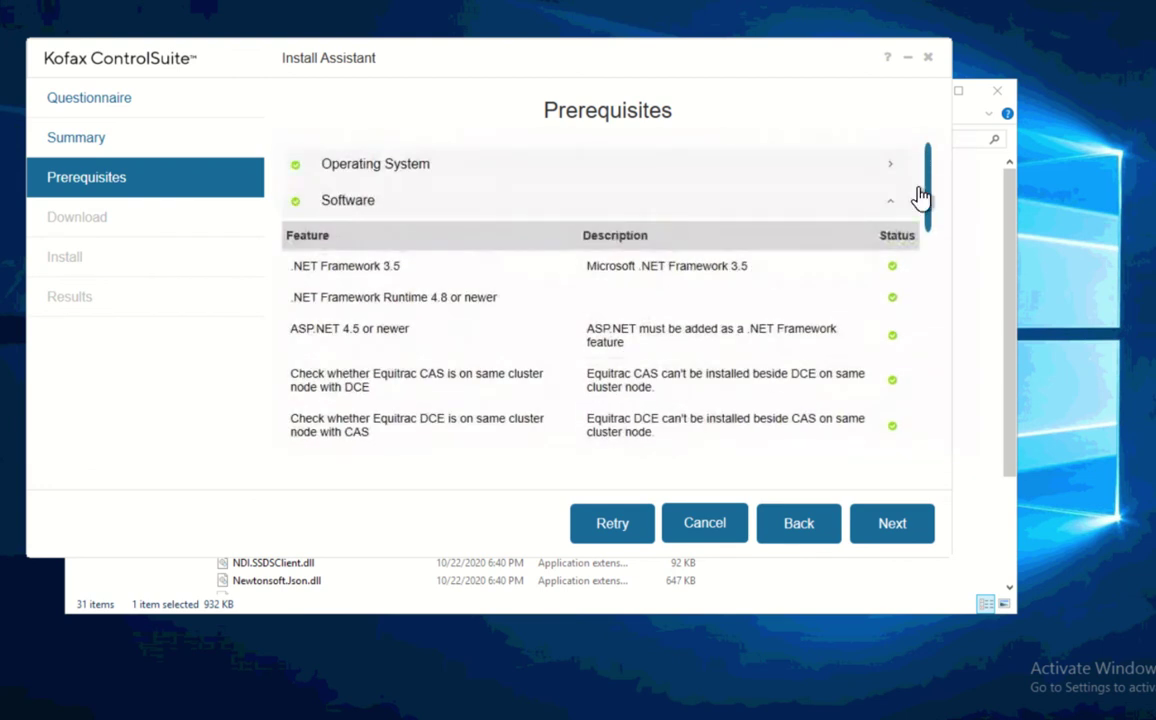
{"action": "left_click", "coordinate": [893, 203]}
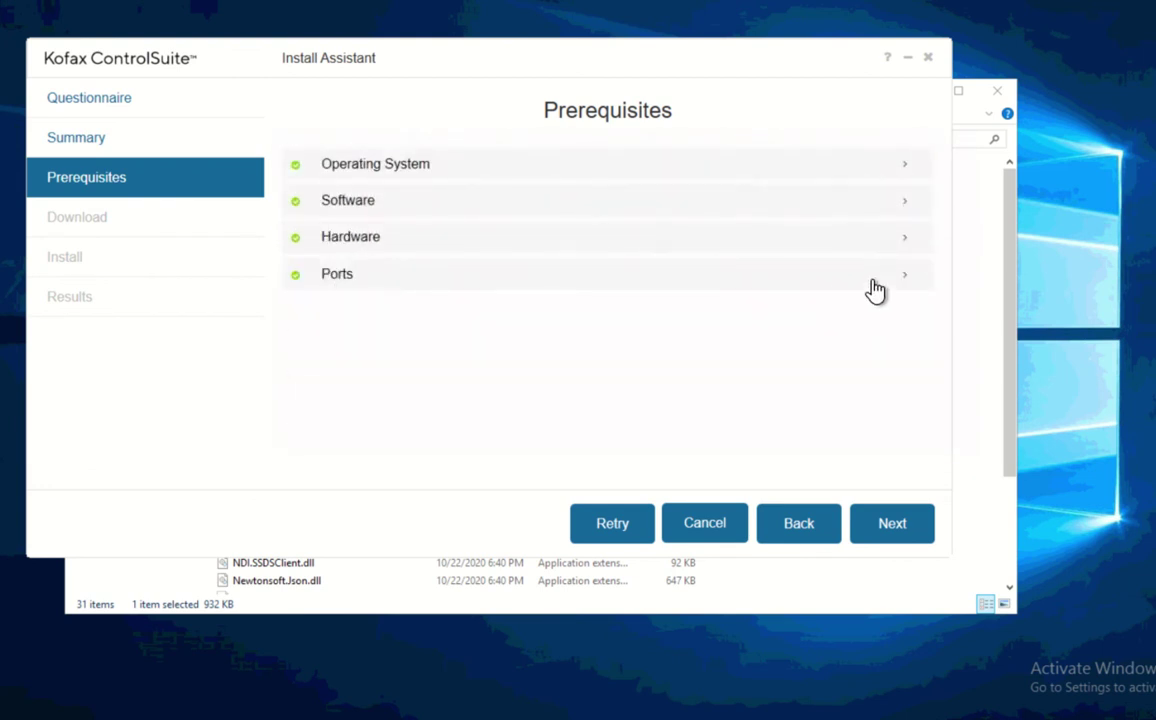
{"action": "left_click", "coordinate": [906, 280]}
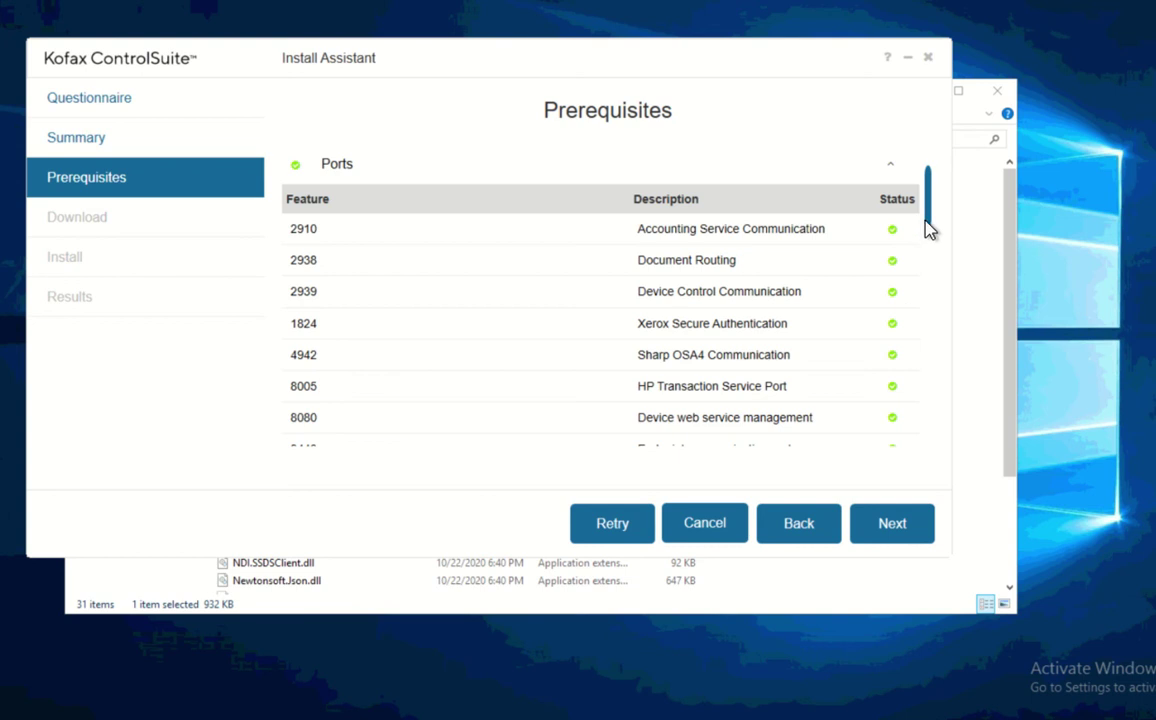
{"action": "left_click_drag", "start_coordinate": [928, 228], "coordinate": [931, 165]}
{"action": "left_click", "coordinate": [891, 282]}
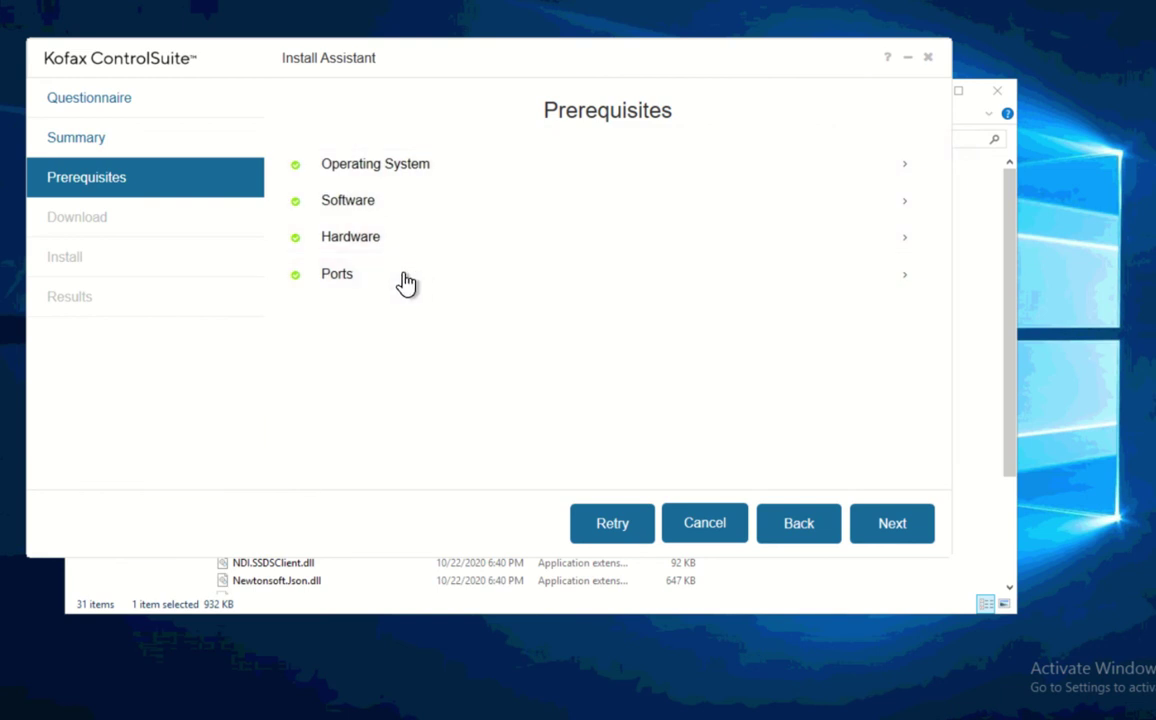
{"action": "left_click", "coordinate": [877, 541]}
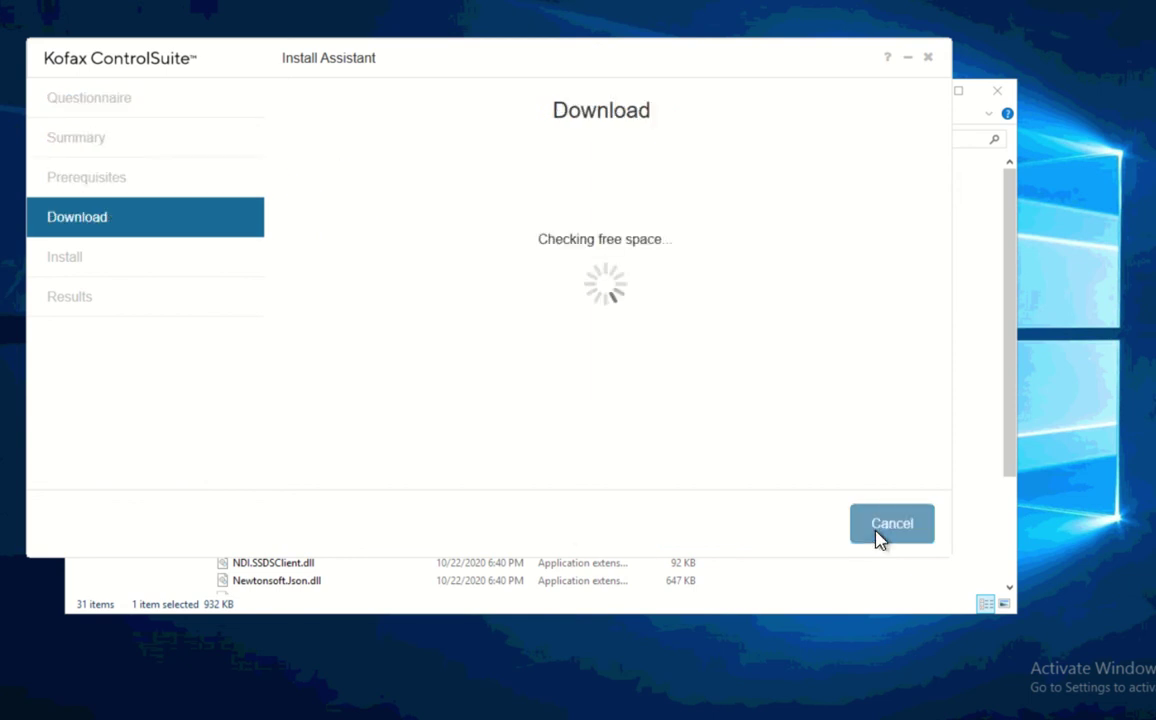